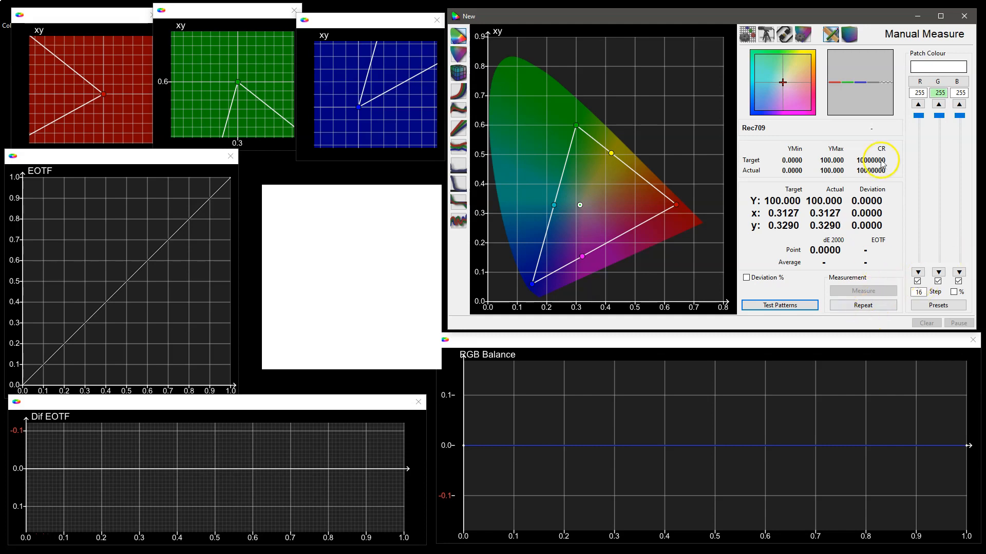
Set the characterisation mode to Grey Only Large and turn off drift compensation
left_click(850, 33)
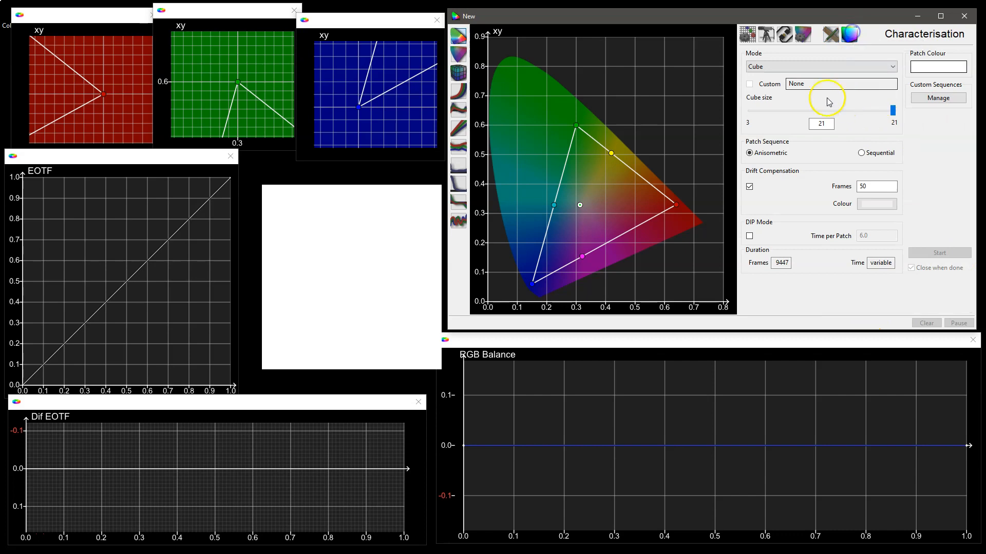
left_click(836, 66)
left_click(799, 155)
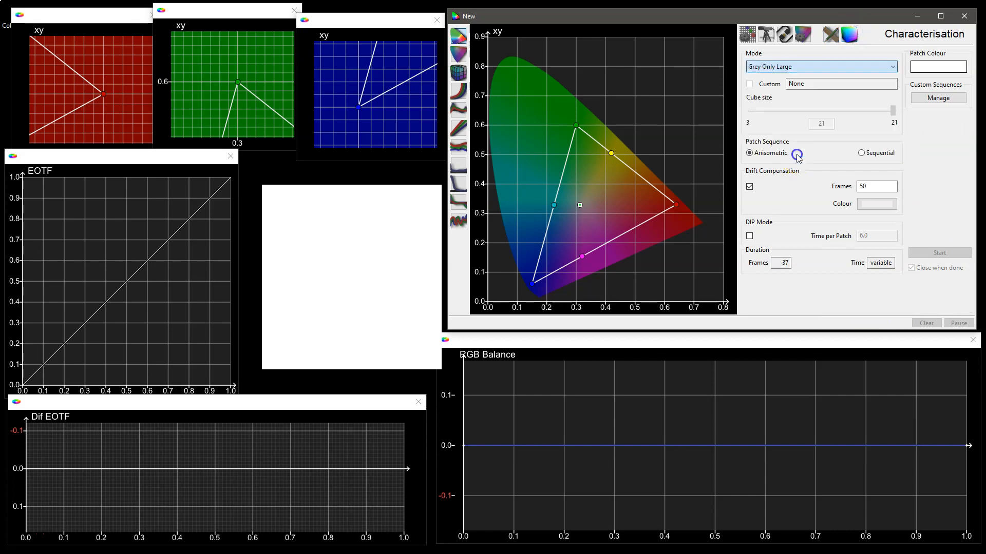
left_click(750, 186)
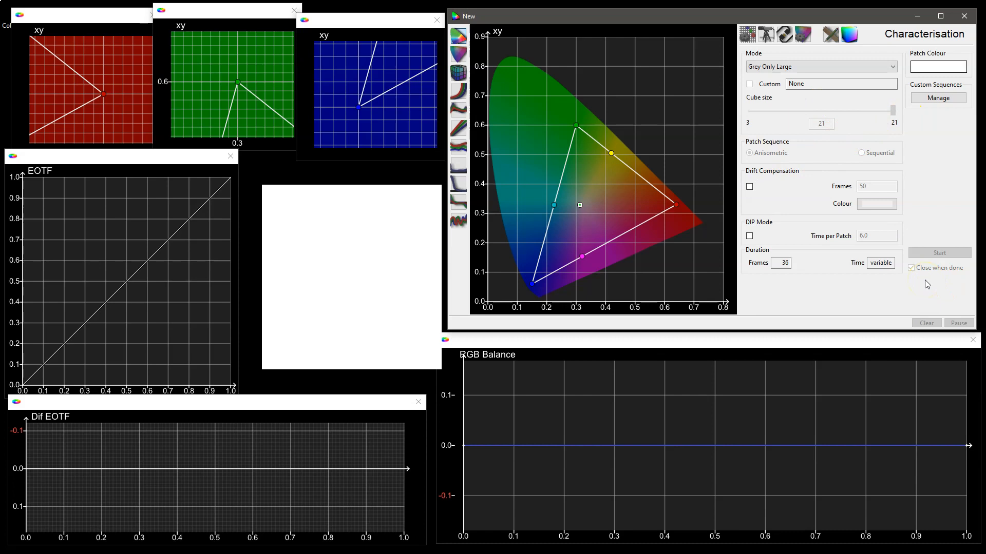
Connect the Colorimetry Res. CR-100 probe on serial port COM8 and check its probe matching configuration
left_click(775, 40)
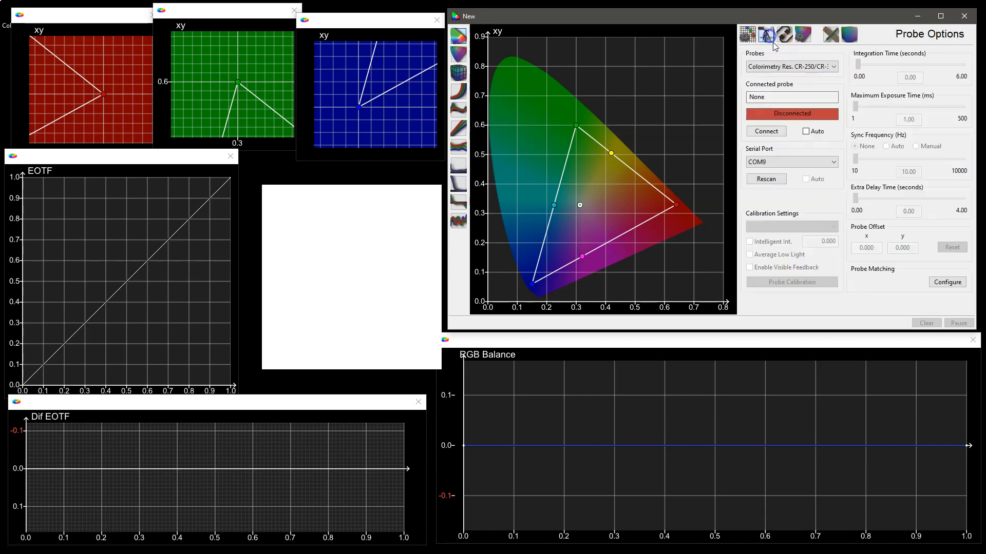
left_click(786, 67)
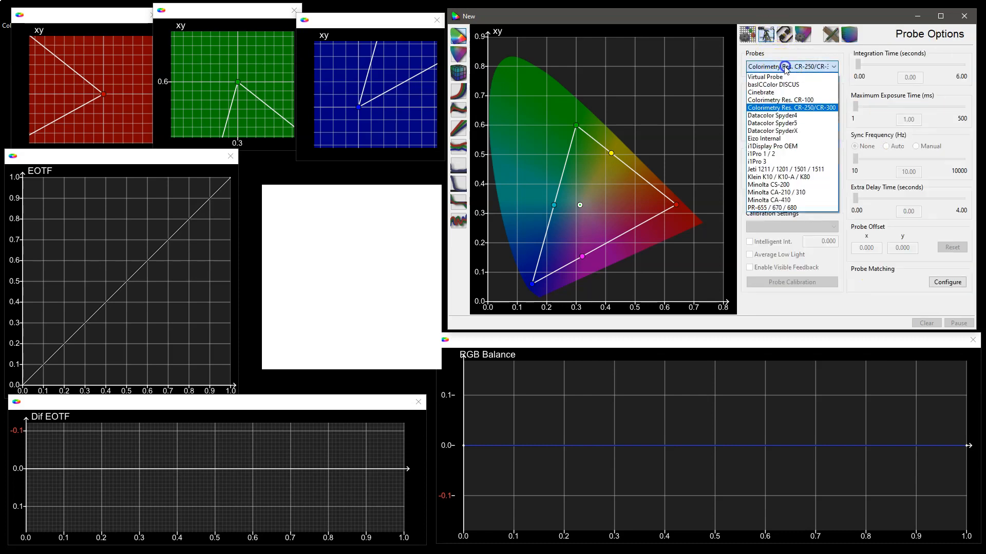
left_click(780, 99)
left_click(781, 162)
left_click(780, 180)
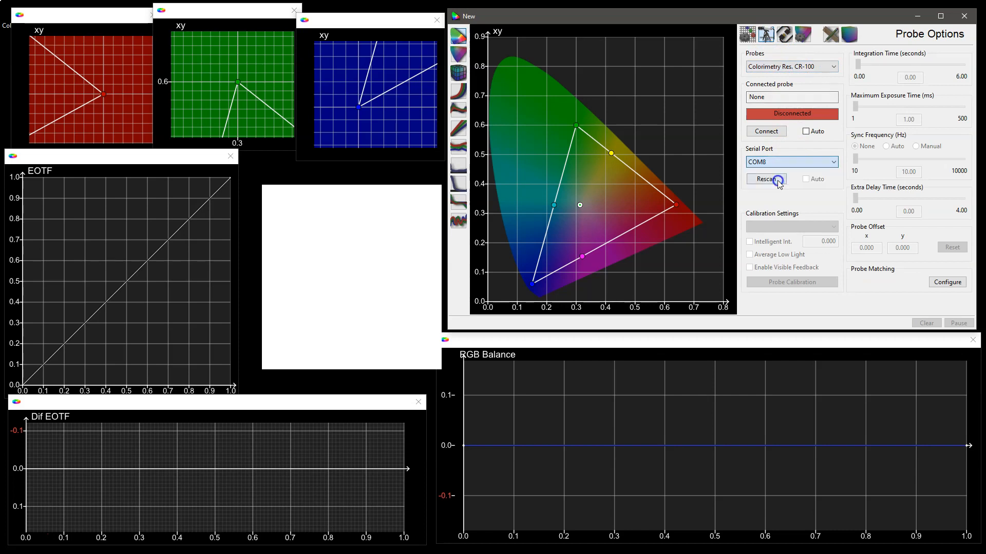
left_click(767, 131)
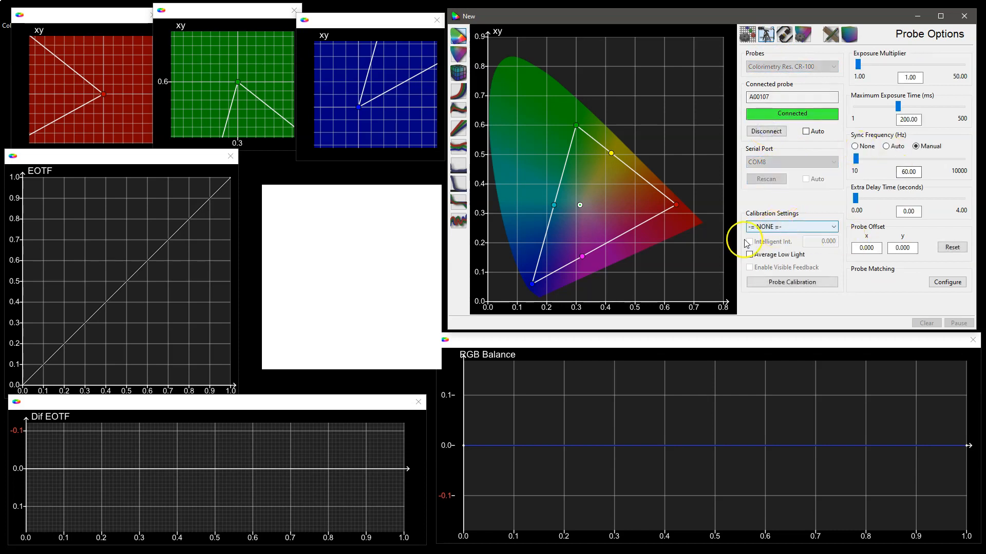
left_click(929, 281)
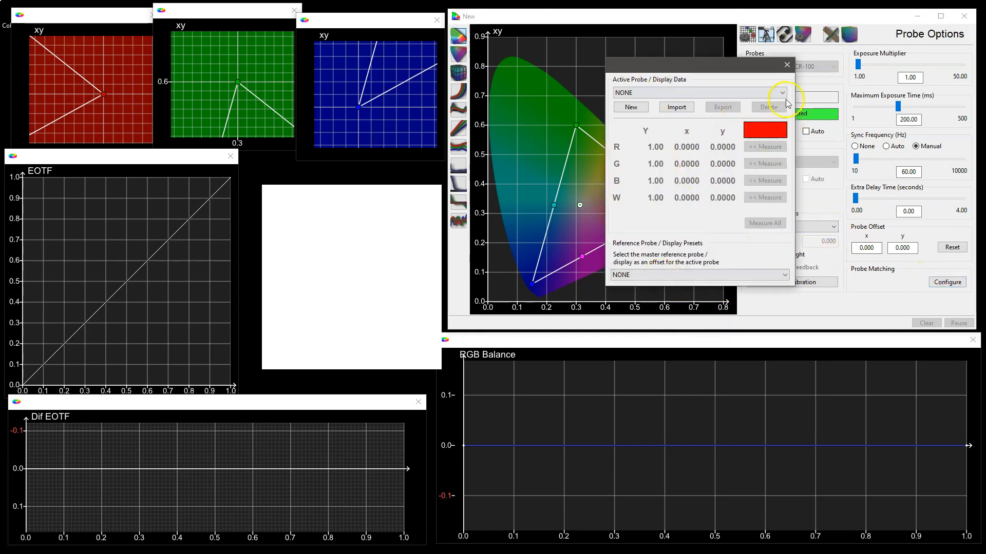
left_click(785, 67)
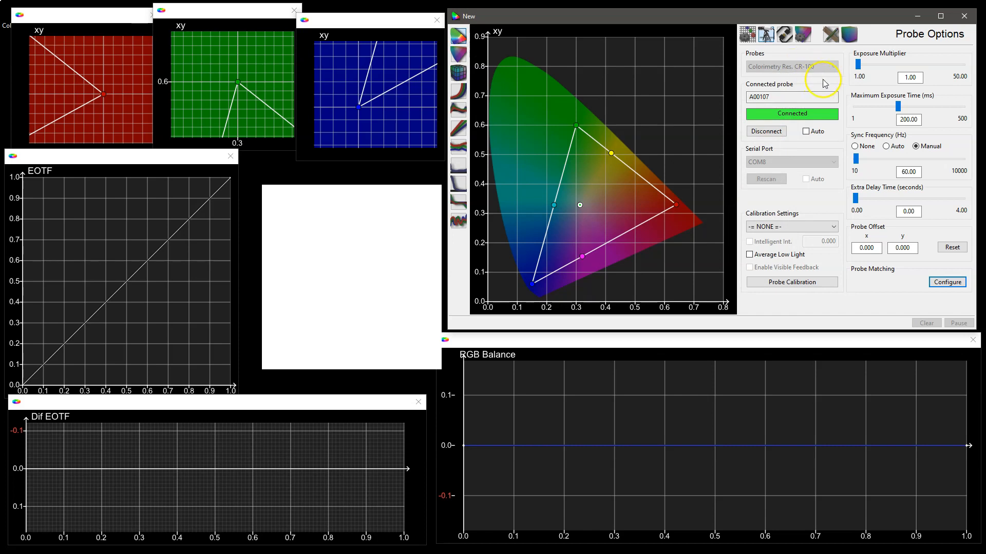
Start the grey-only characterisation and watch the measured points near the white point on the xy chart
left_click(844, 41)
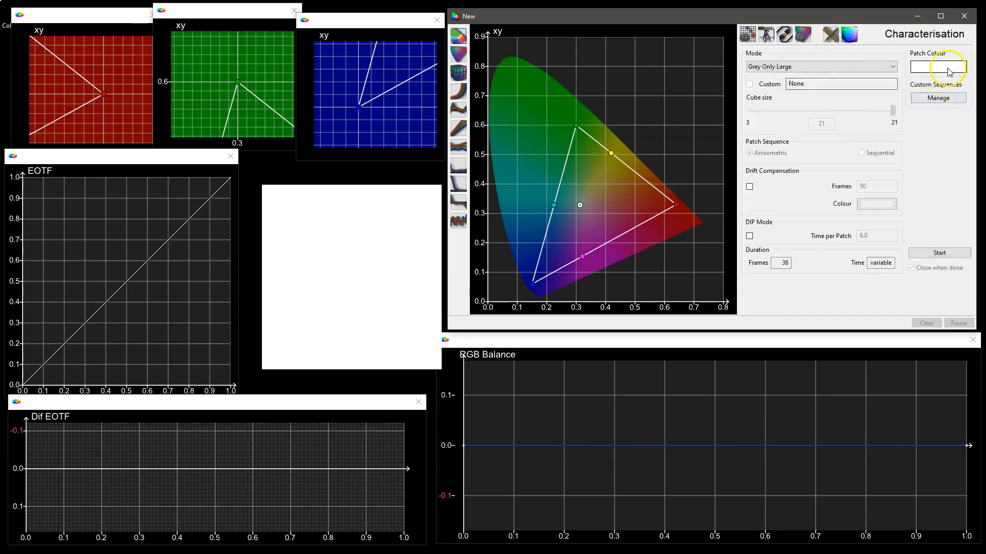
left_click(930, 254)
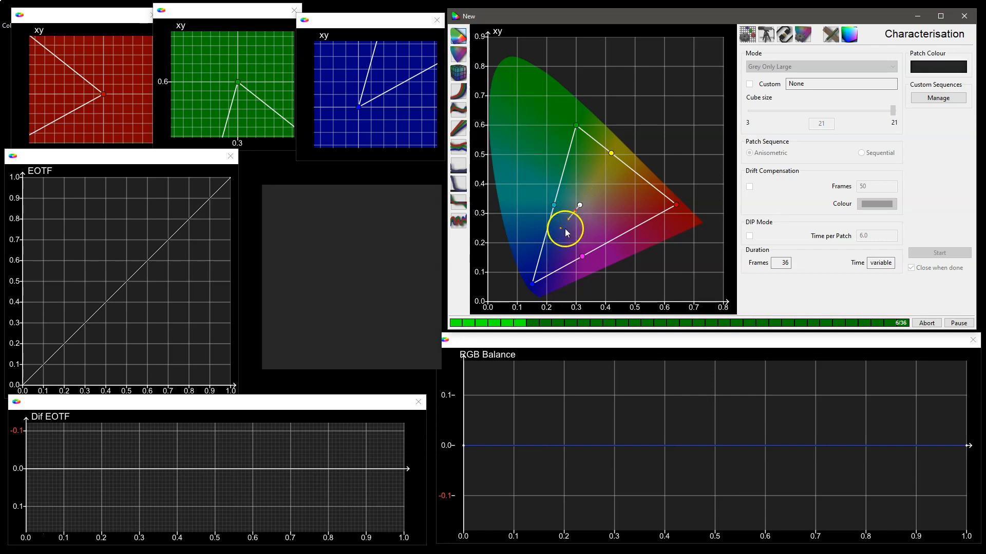
scroll(583, 206, "up", 3)
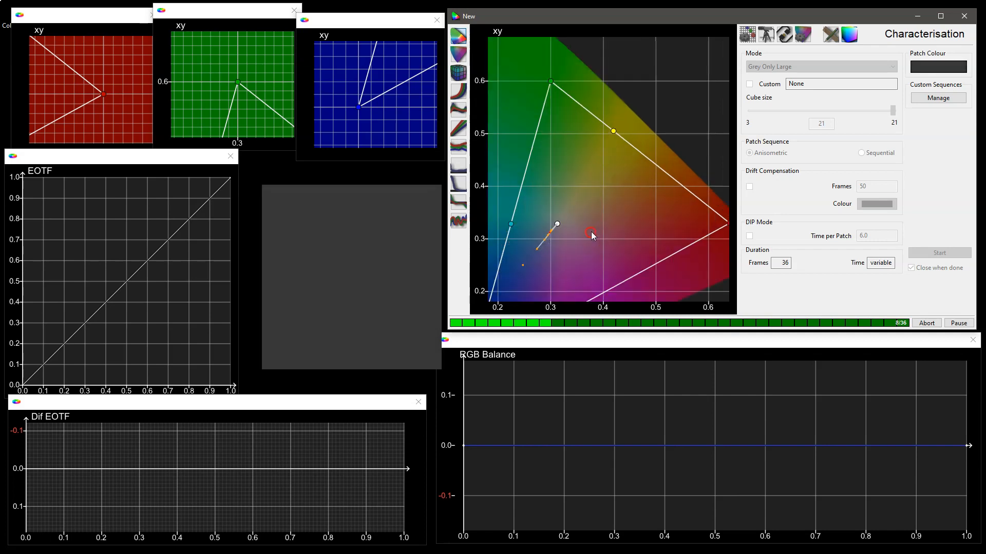
scroll(649, 119, "up", 5)
left_click_drag(625, 125, 609, 231)
scroll(646, 140, "up", 1)
left_click_drag(614, 170, 607, 175)
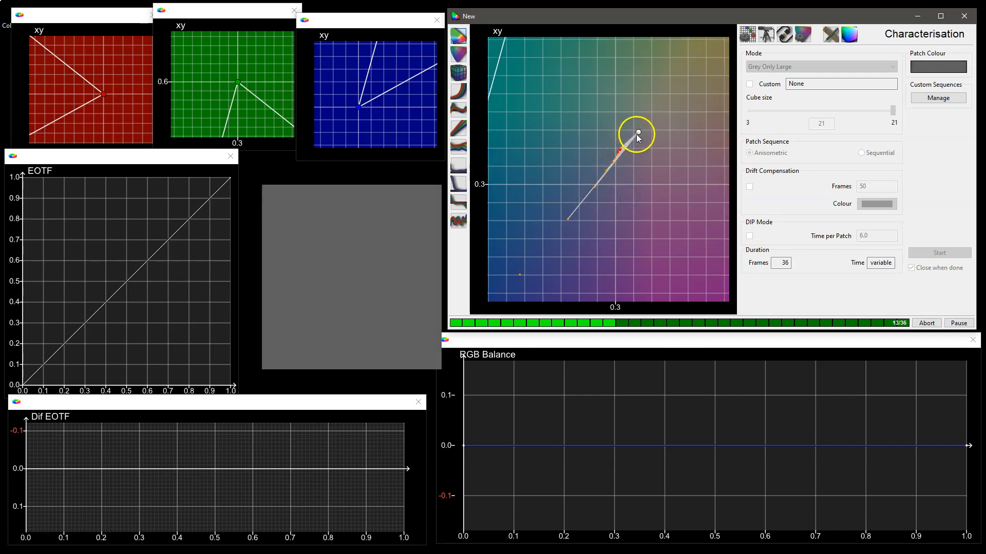
Compare the xy chart with the Tangents overlay off and on, and bring up the profiling settings
left_click(802, 33)
left_click(855, 64)
left_click(855, 64)
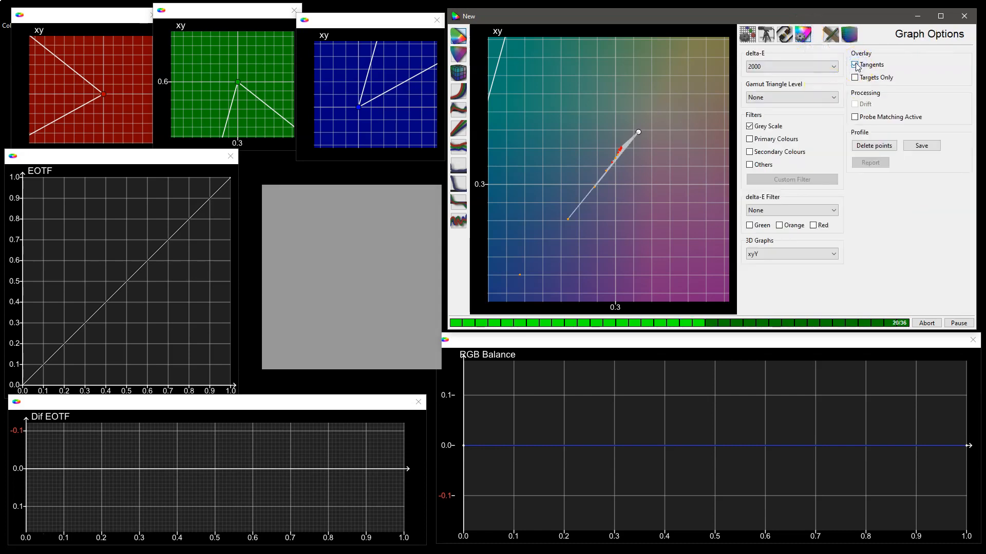
left_click_drag(618, 220, 666, 148)
scroll(617, 188, "down", 4)
left_click(746, 33)
scroll(667, 148, "down", 5)
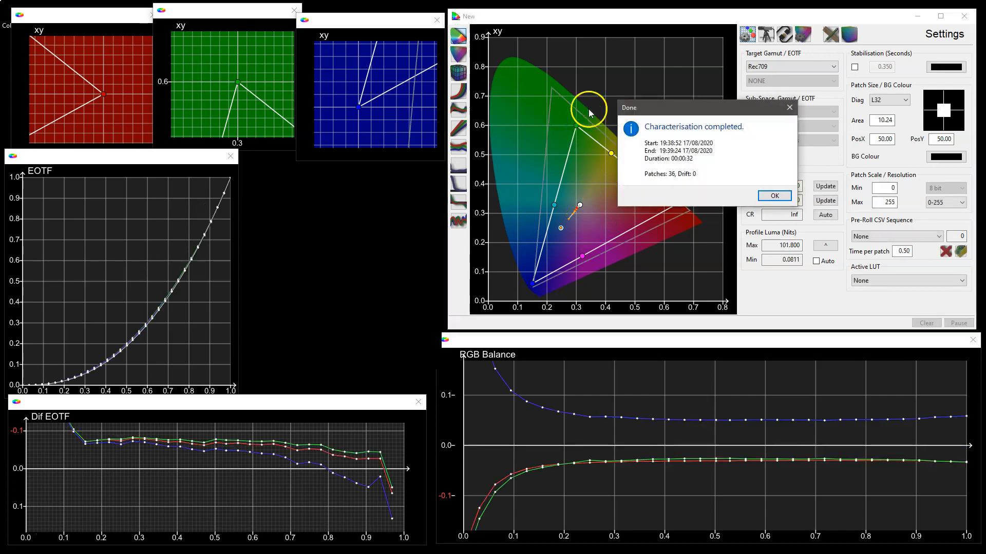
Dismiss the characterisation completion notice and enable the Primary Colours, Secondary Colours and Others graph filters
left_click(773, 195)
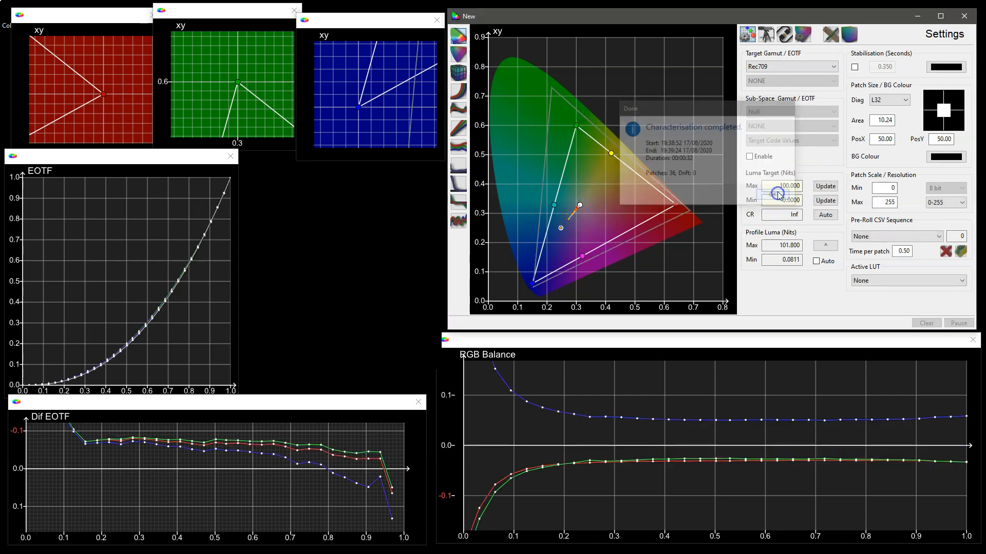
left_click(802, 34)
left_click(750, 139)
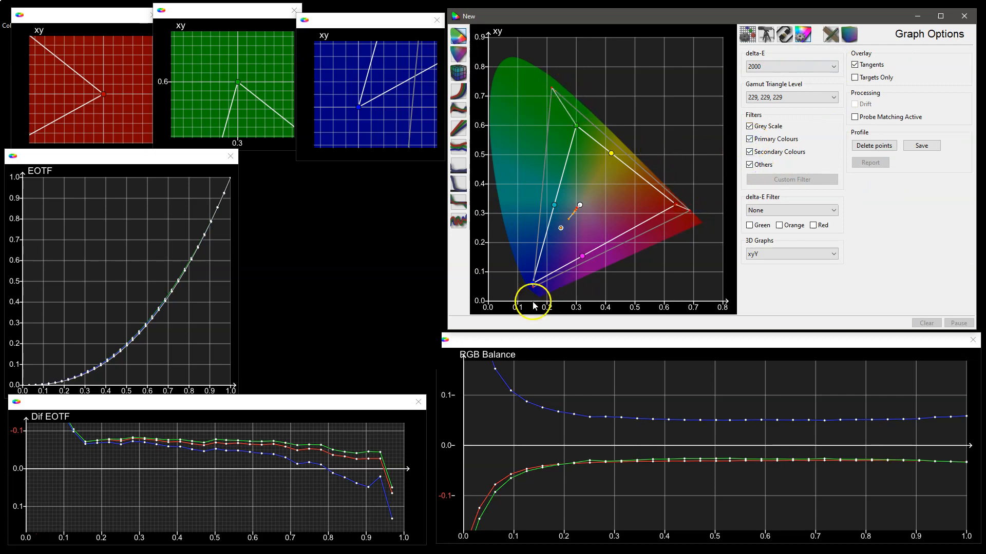
Examine the grey points and their tangents around the white point on the xy chart, along with the RGB Balance graph
scroll(586, 203, "up", 2)
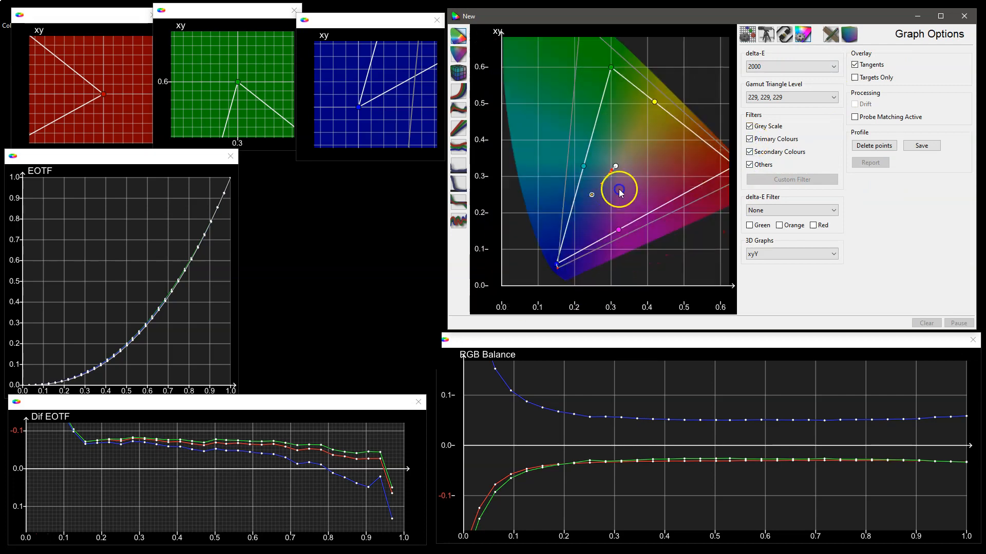
scroll(601, 205, "down", 3)
left_click_drag(588, 213, 635, 196)
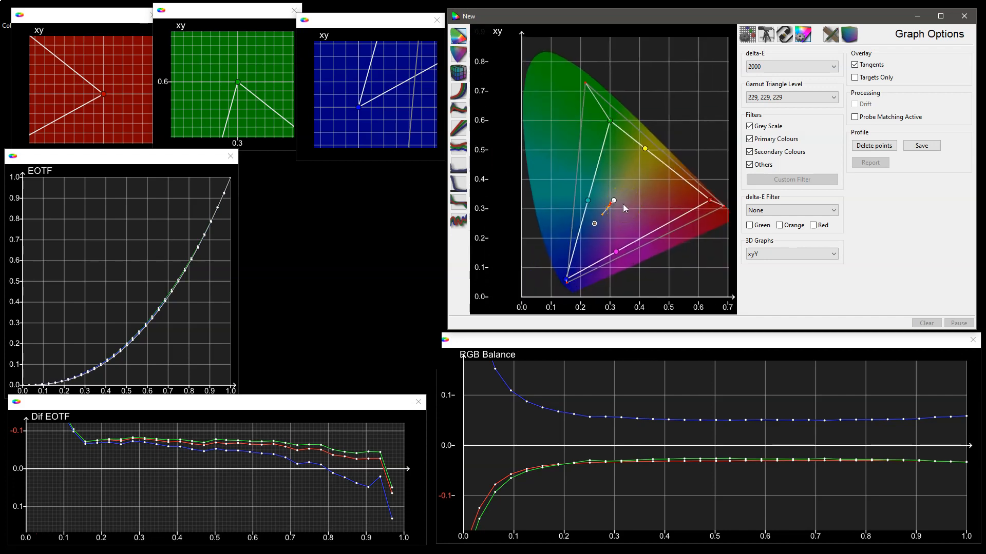
left_click(662, 440)
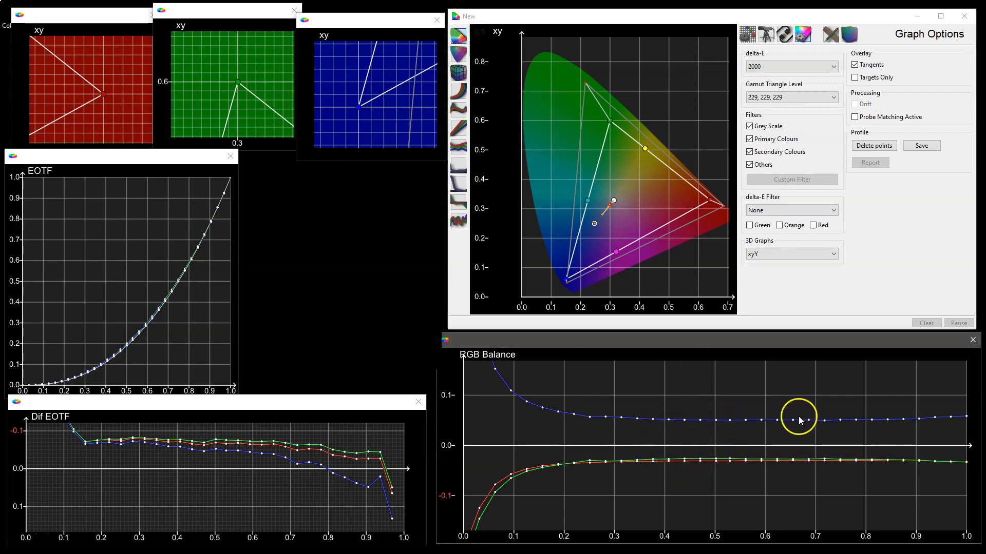
scroll(639, 193, "up", 2)
scroll(625, 229, "up", 3)
left_click_drag(614, 245, 574, 229)
scroll(636, 193, "up", 2)
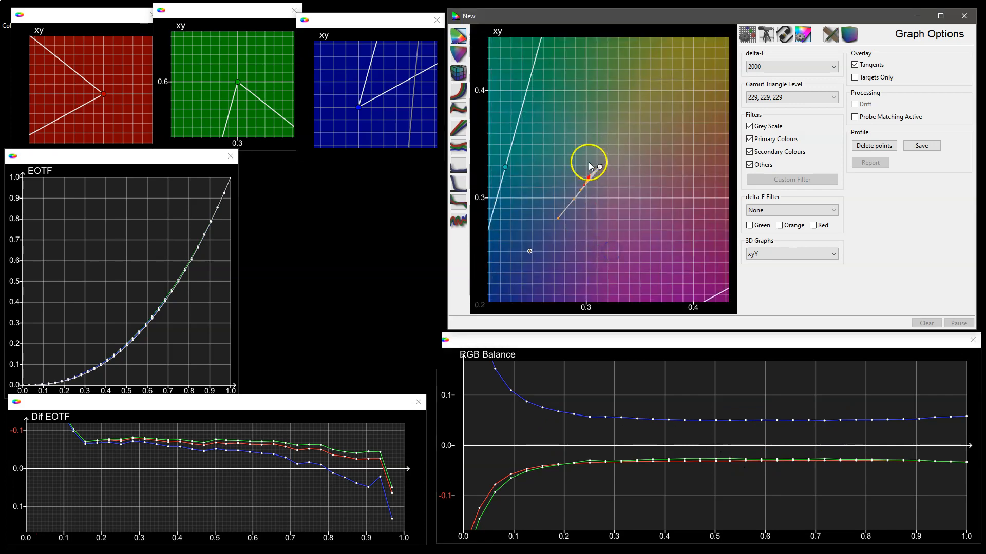
scroll(629, 228, "up", 2)
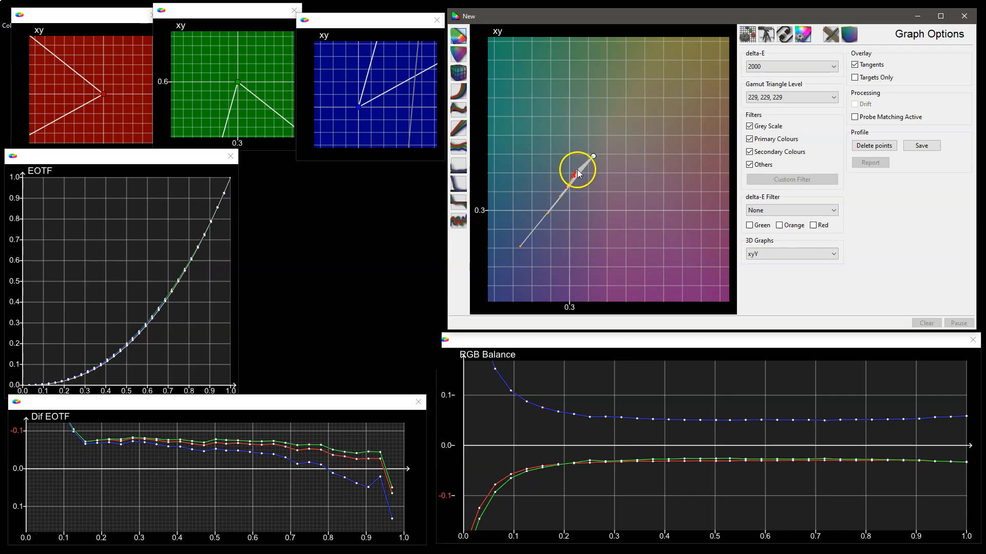
left_click_drag(578, 174, 593, 173)
double_click(589, 240)
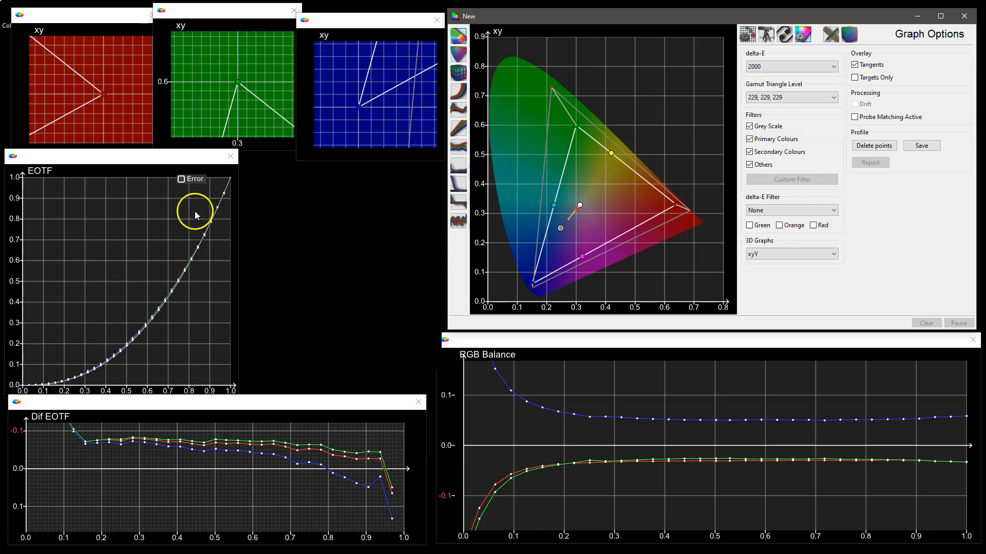
Examine the red, green and blue curves of the Dif EOTF graph from the shadows to the highlights
left_click_drag(174, 470, 203, 513)
scroll(184, 489, "down", 5)
scroll(214, 471, "up", 1)
left_click_drag(201, 453, 222, 469)
left_click_drag(126, 444, 110, 458)
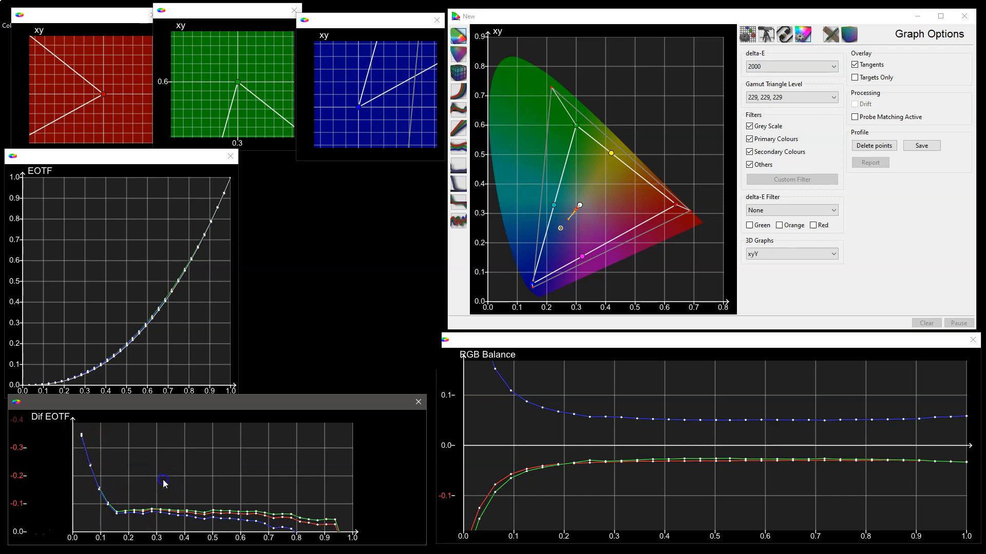
left_click_drag(164, 485, 131, 469)
left_click_drag(253, 489, 213, 466)
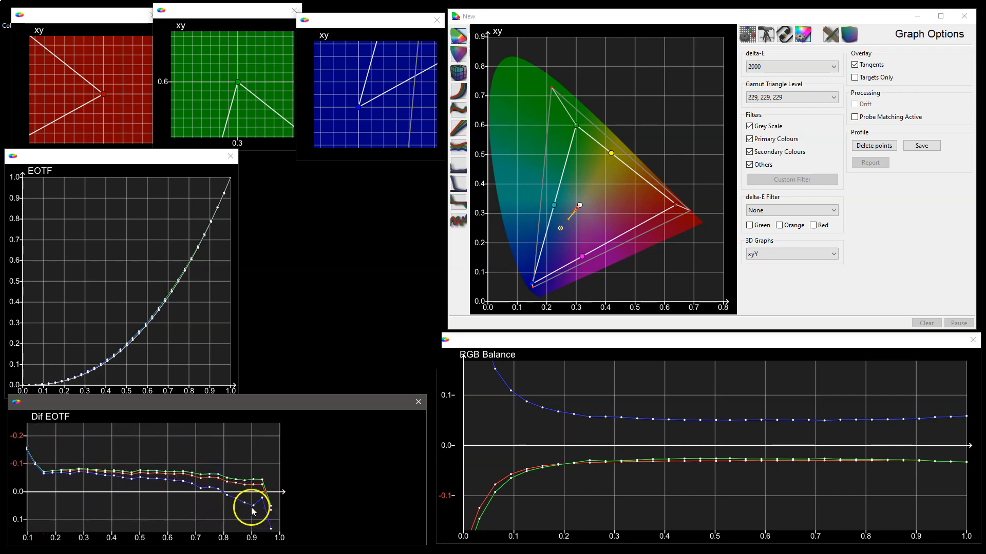
left_click_drag(257, 510, 255, 492)
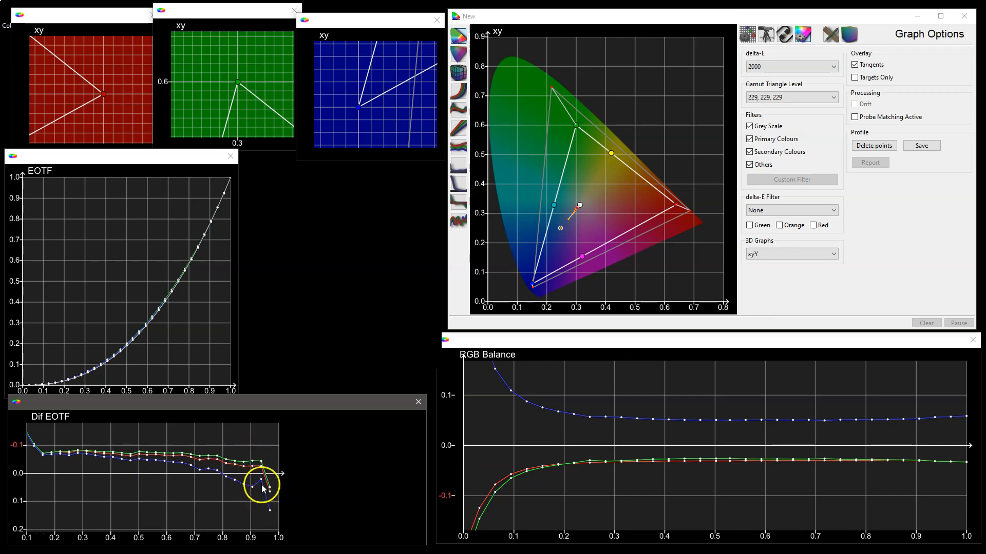
left_click_drag(182, 465, 229, 465)
scroll(219, 461, "up", 1)
scroll(211, 490, "up", 1)
scroll(234, 478, "up", 1)
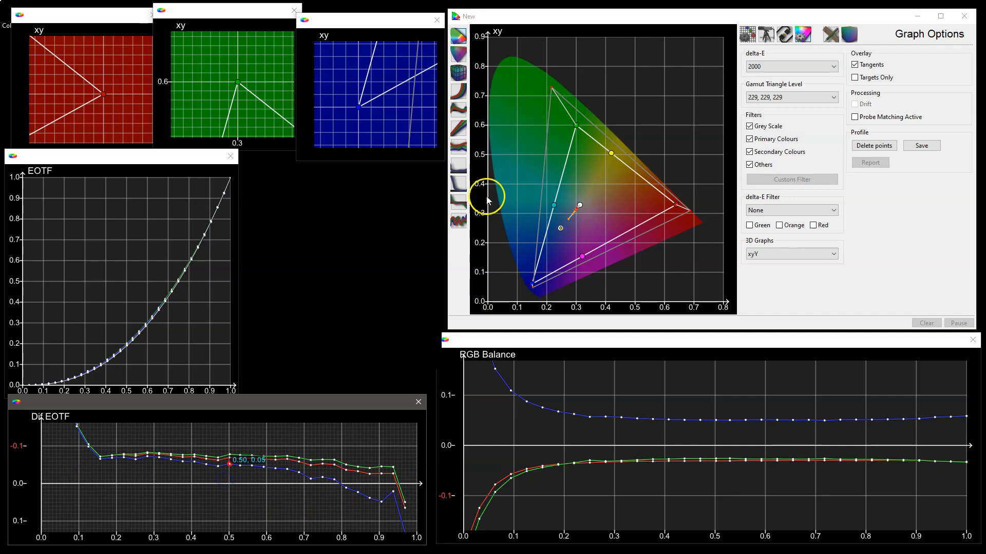
Show the Clip graph in the main profile window and examine its curves across the whole range
left_click(459, 201)
scroll(638, 203, "down", 2)
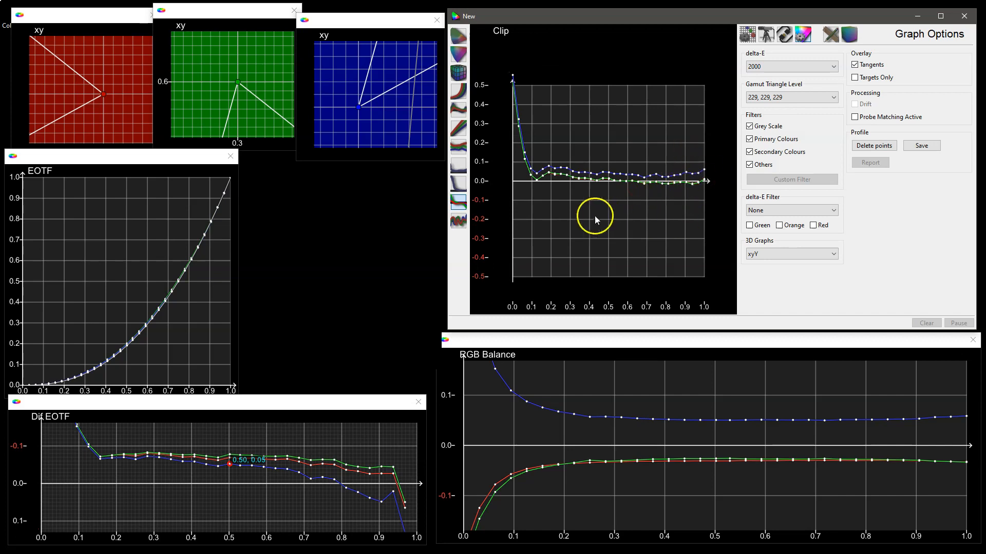
left_click_drag(601, 216, 622, 236)
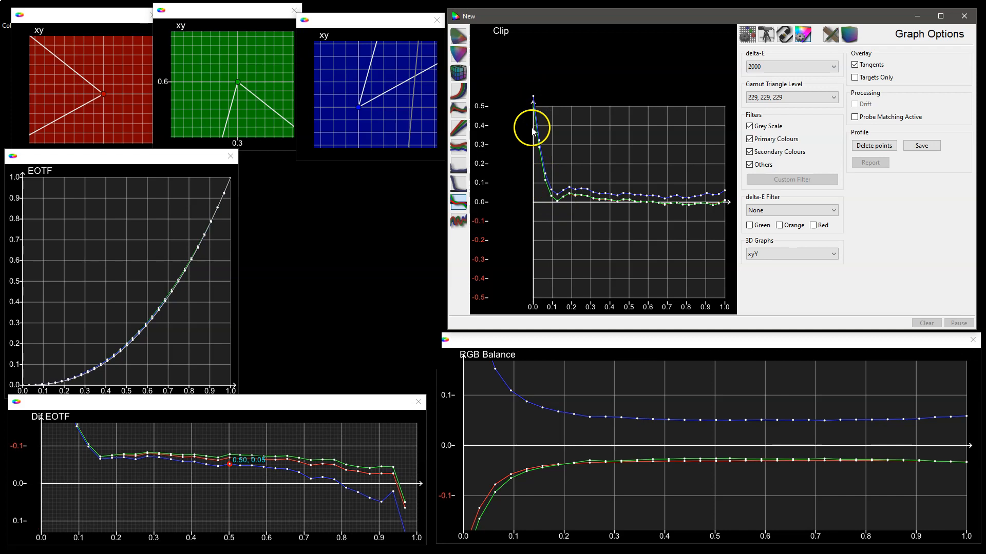
left_click_drag(594, 159, 575, 160)
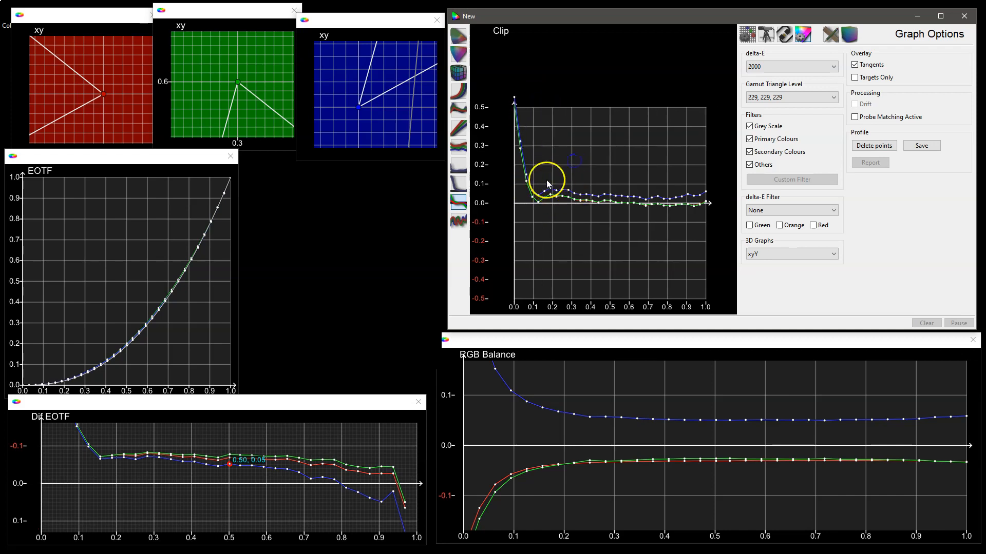
scroll(598, 210, "up", 3)
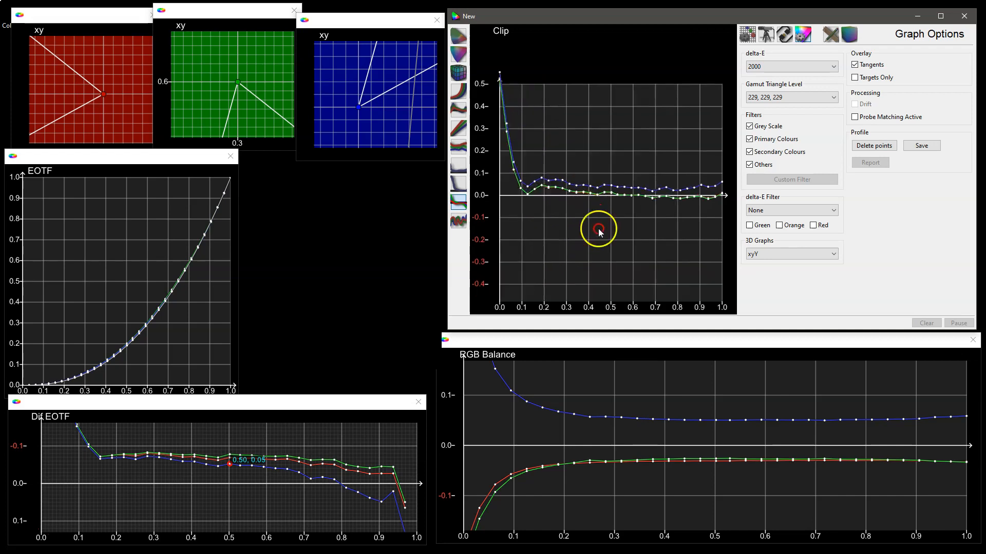
scroll(608, 225, "down", 3)
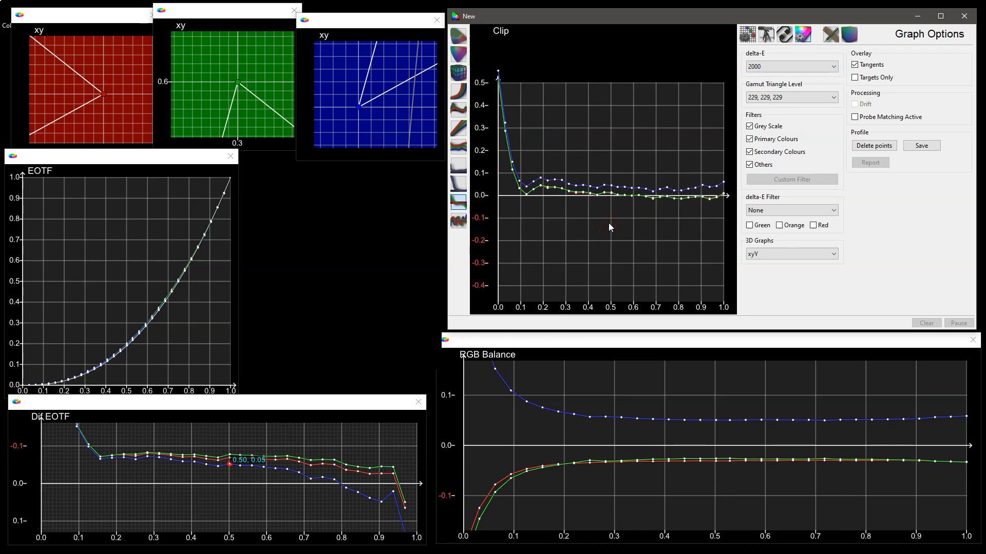
double_click(610, 223)
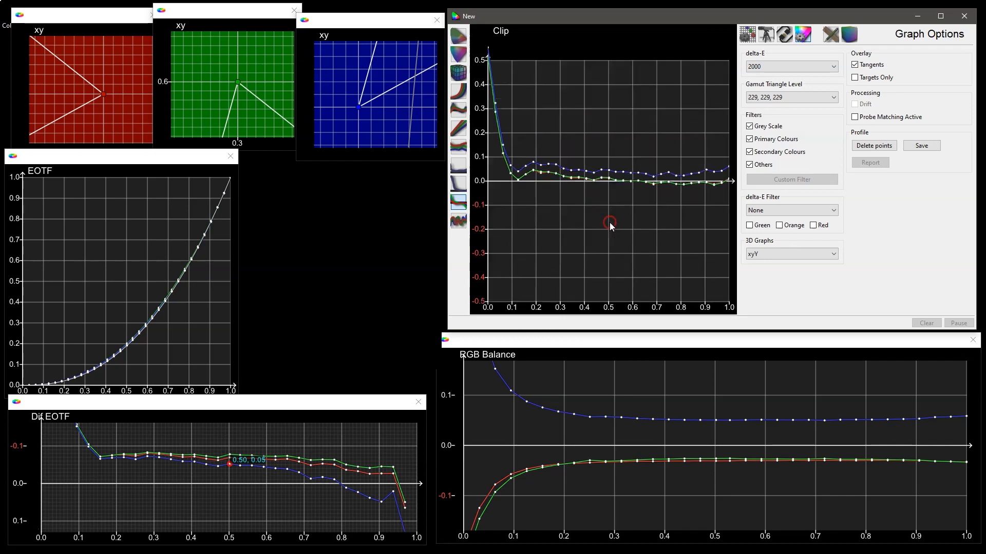
Show the Dif EOTF graph in the main profile window and inspect its shadow end
left_click(462, 116)
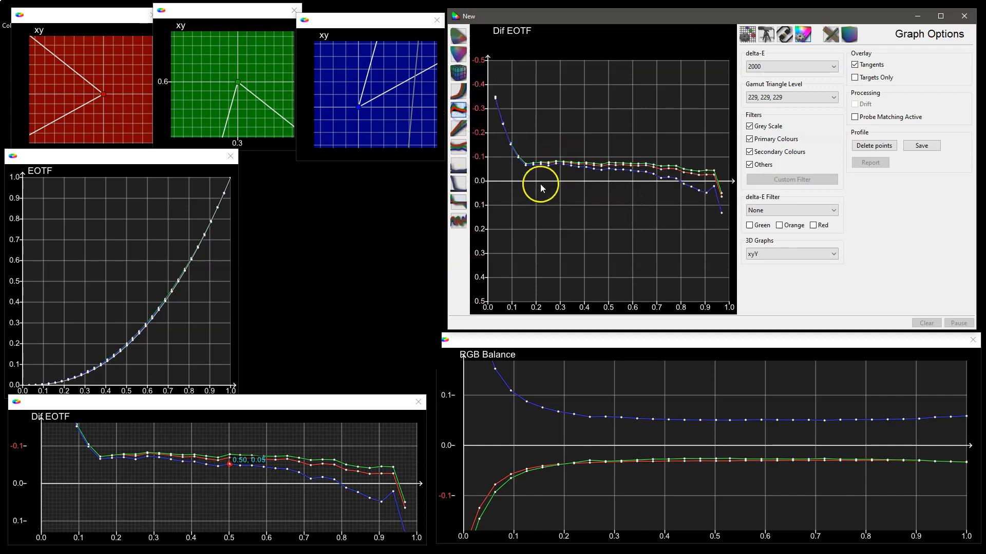
left_click_drag(578, 211, 599, 224)
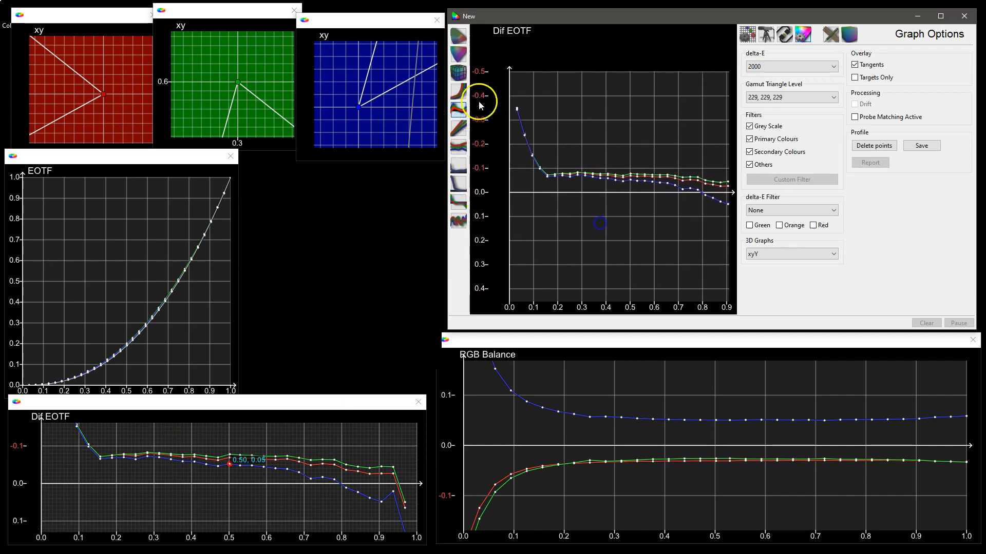
Show the xy chart in the main profile window, examine the grey points near white, and view the manual readings for the black patch
left_click(459, 35)
scroll(611, 257, "up", 5)
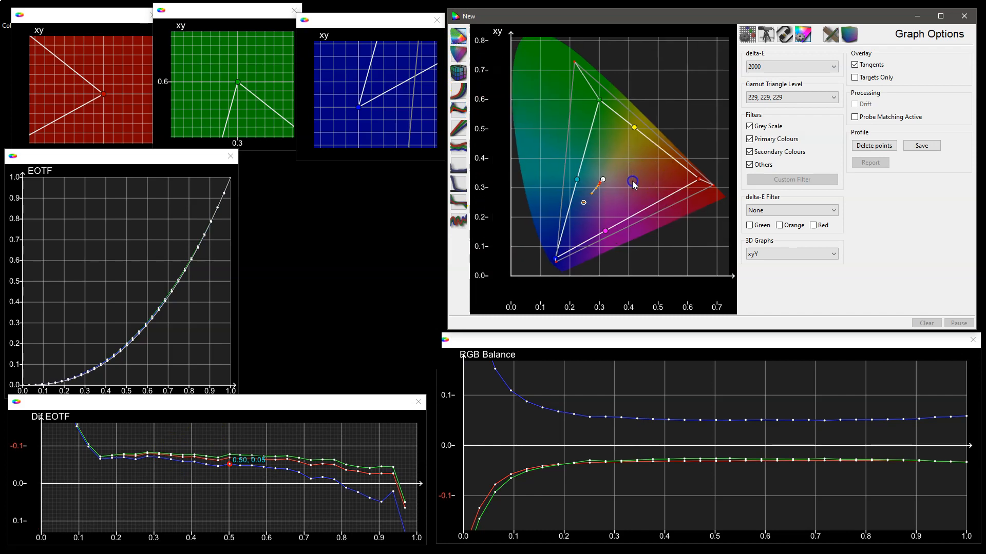
left_click_drag(610, 255, 640, 193)
scroll(602, 156, "up", 4)
left_click_drag(645, 120, 642, 216)
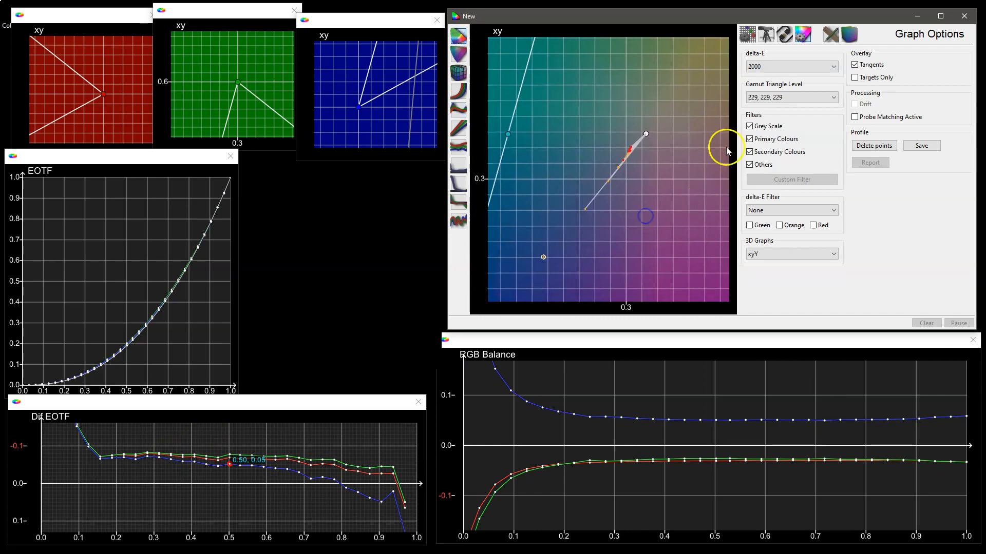
left_click(830, 35)
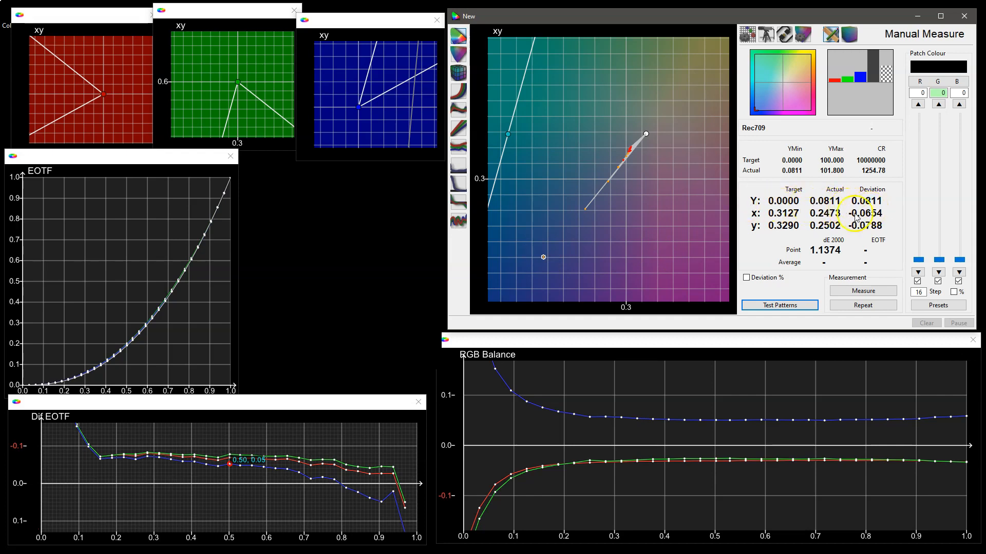
Set the Luma Target to the measured profile luma, maximum 101.800 and minimum 0.0811 nits
left_click(747, 34)
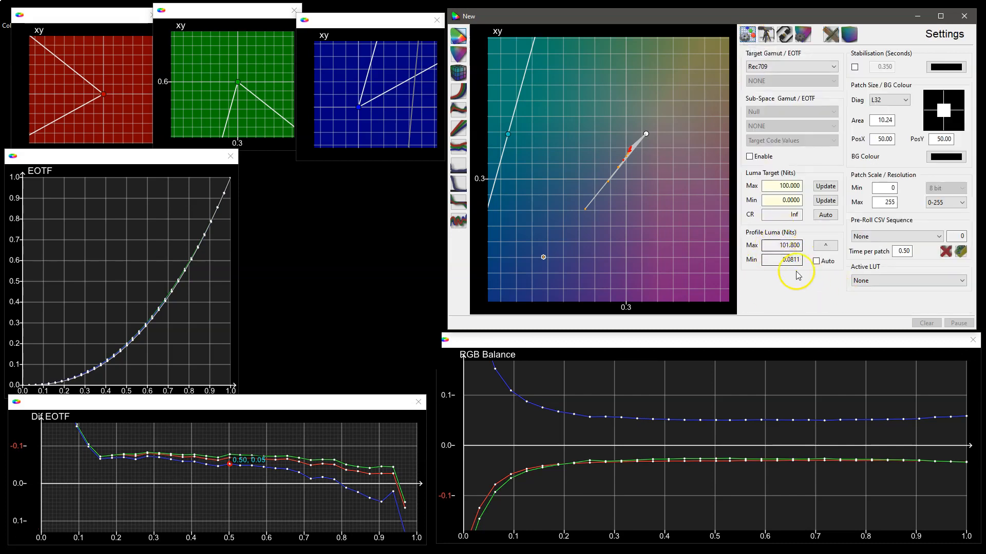
left_click(825, 247)
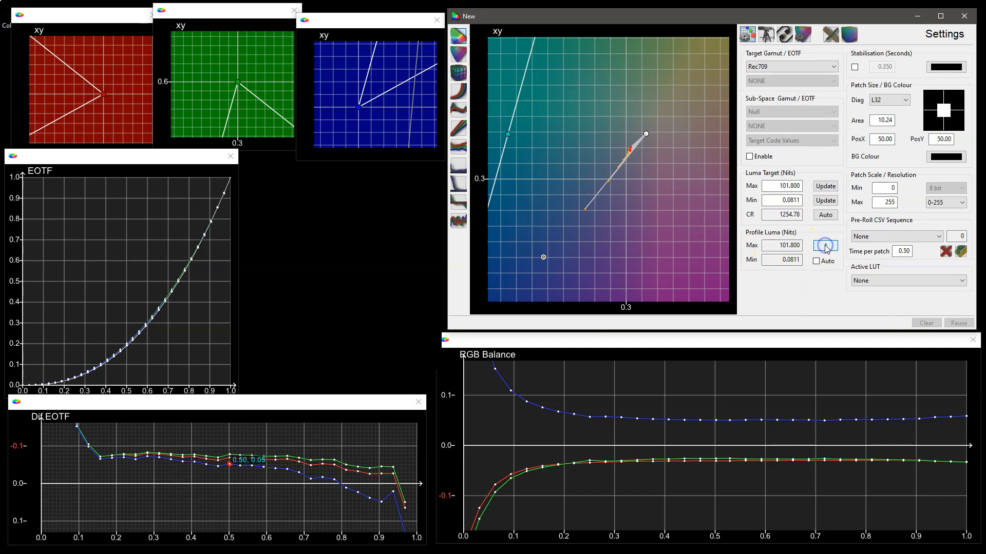
left_click_drag(664, 176, 657, 196)
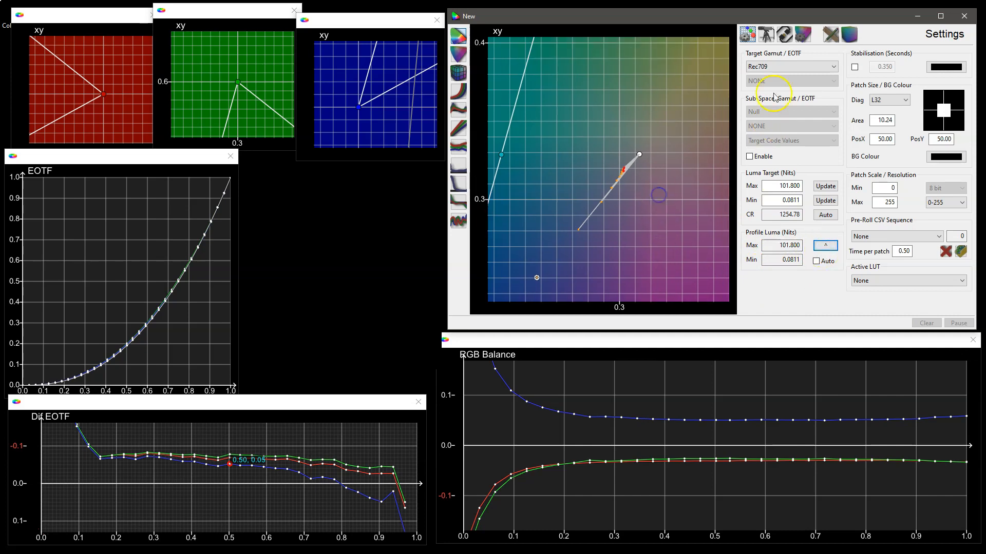
Compare the Manual Measure readings with the patch colour at 0, raised to 255 and returned to 0
left_click(830, 35)
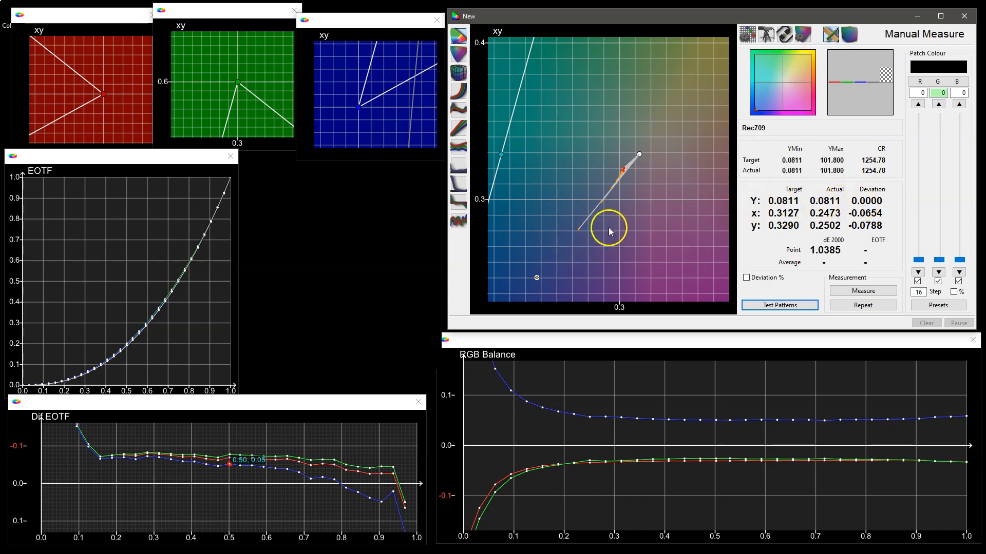
left_click_drag(938, 259, 939, 145)
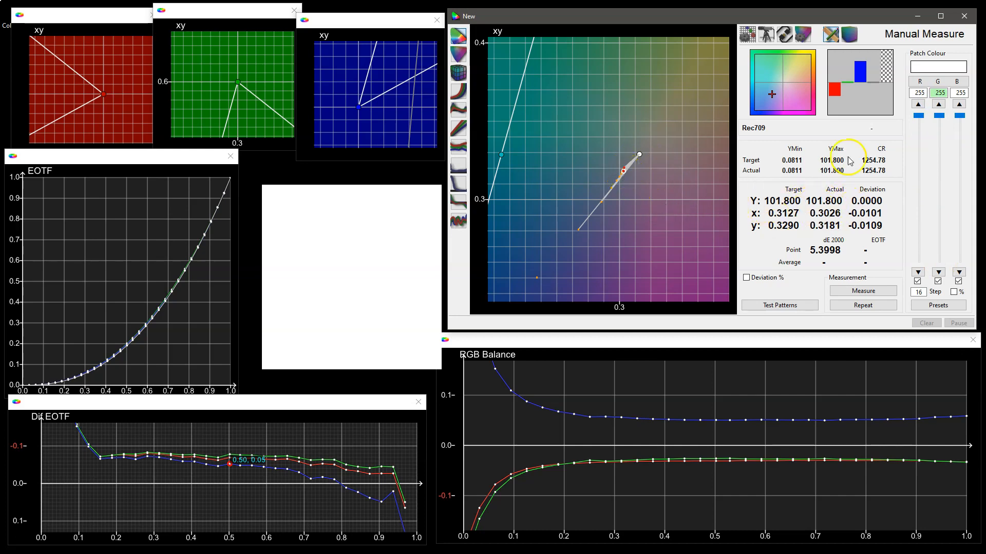
left_click_drag(652, 233, 658, 225)
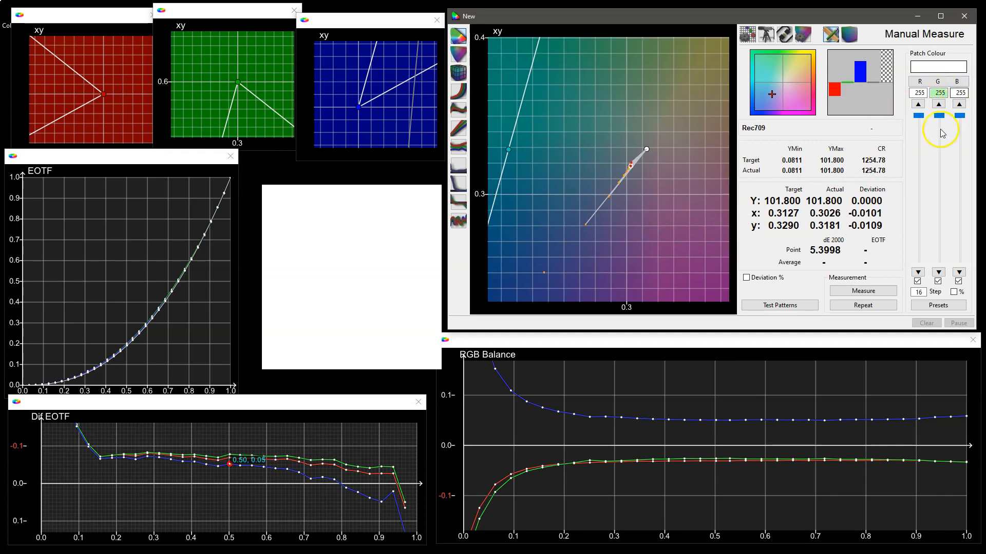
left_click_drag(938, 116, 931, 270)
Open Point Info for the 008,008,008 grey point on the xy chart and list all displayed points
left_click_drag(637, 233, 672, 188)
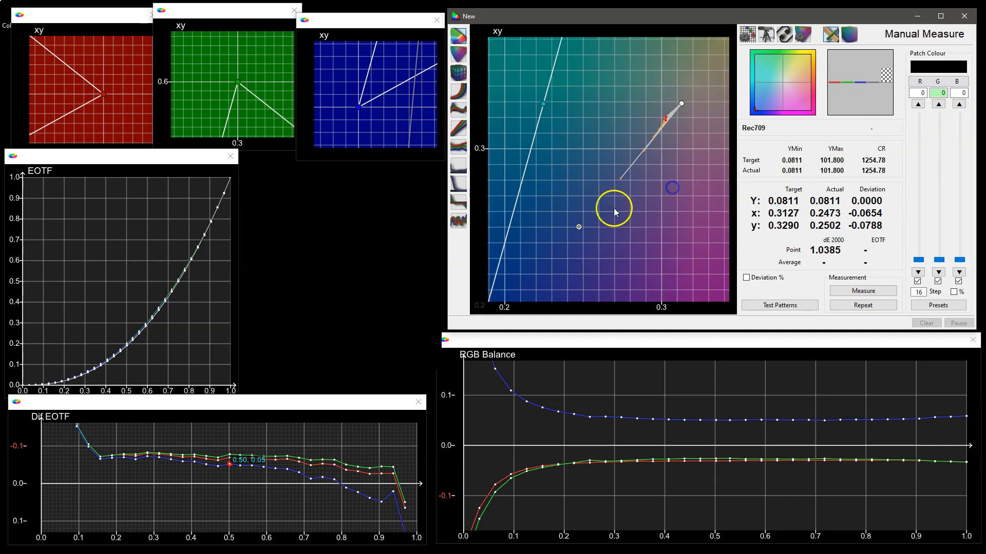
left_click(620, 177)
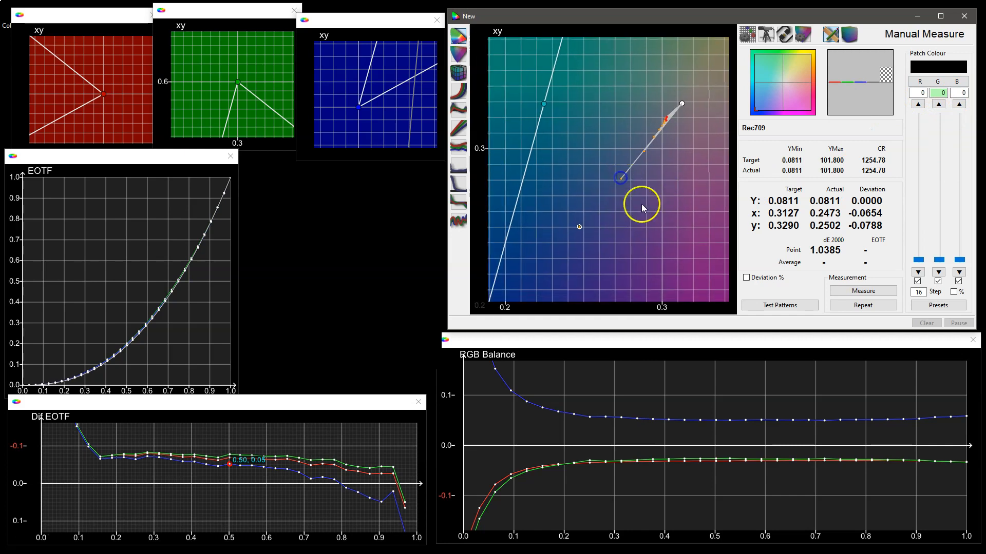
double_click(620, 178)
left_click_drag(252, 14, 215, 9)
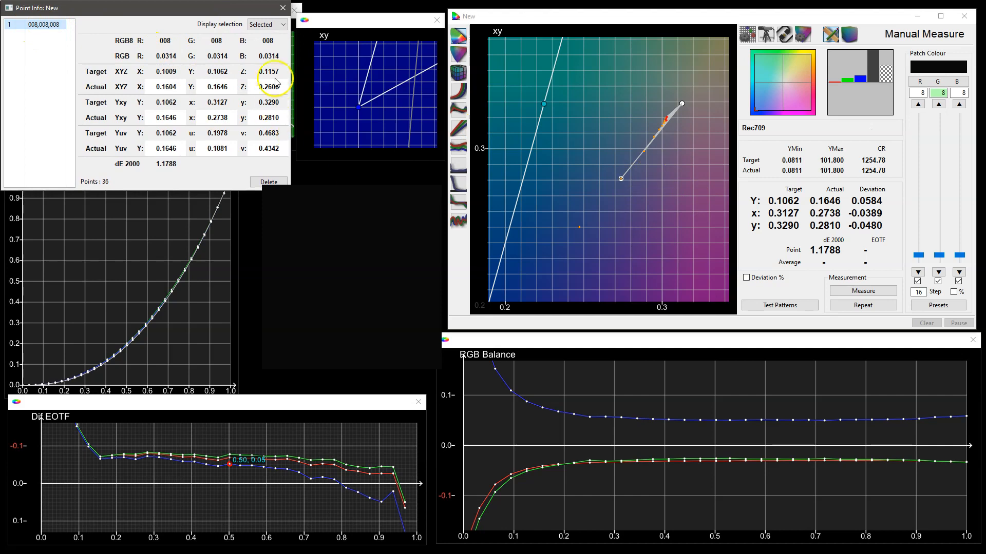
left_click(267, 24)
left_click(268, 43)
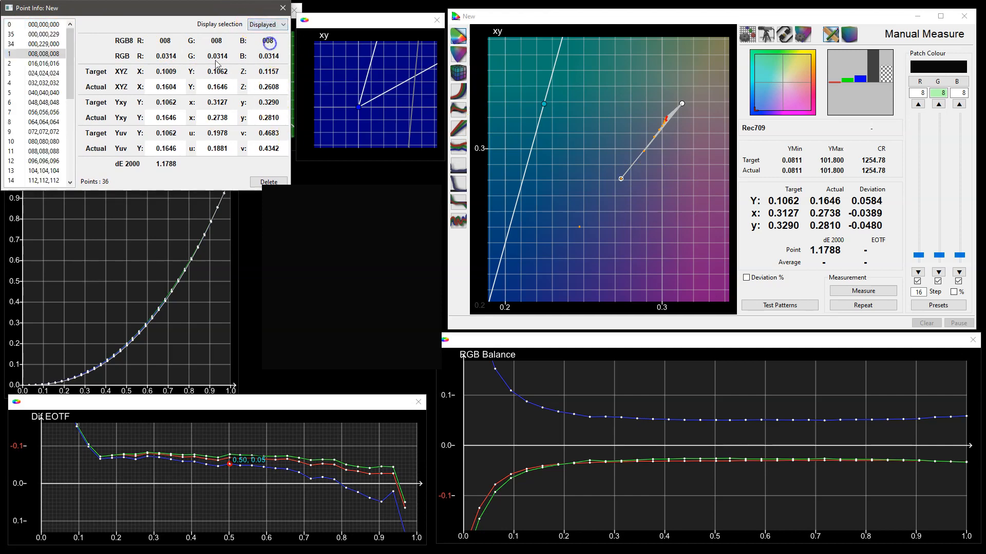
left_click(58, 55)
Inspect the steep shadow end of the curves in the Dif EOTF graph
left_click_drag(205, 445, 209, 498)
left_click_drag(160, 450, 190, 480)
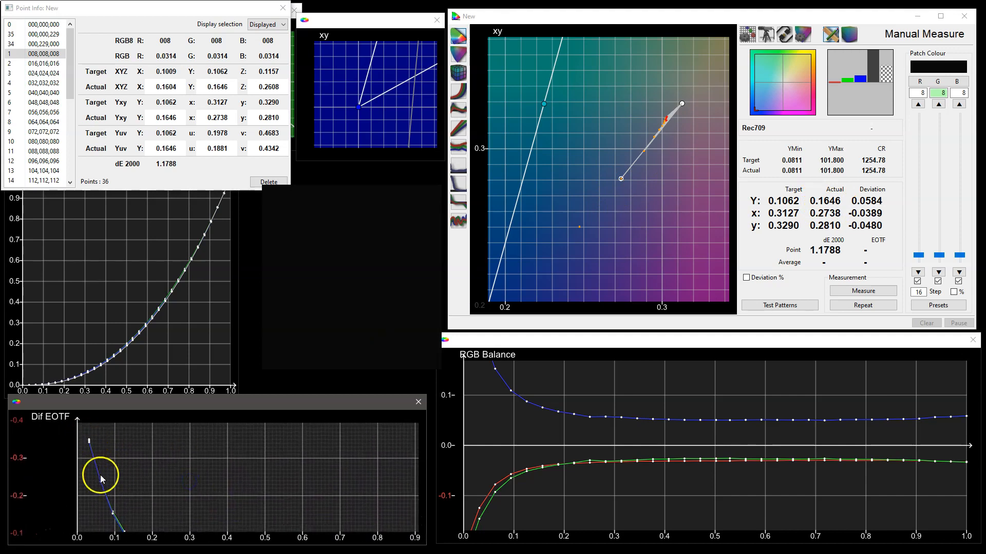
left_click_drag(159, 482, 143, 462)
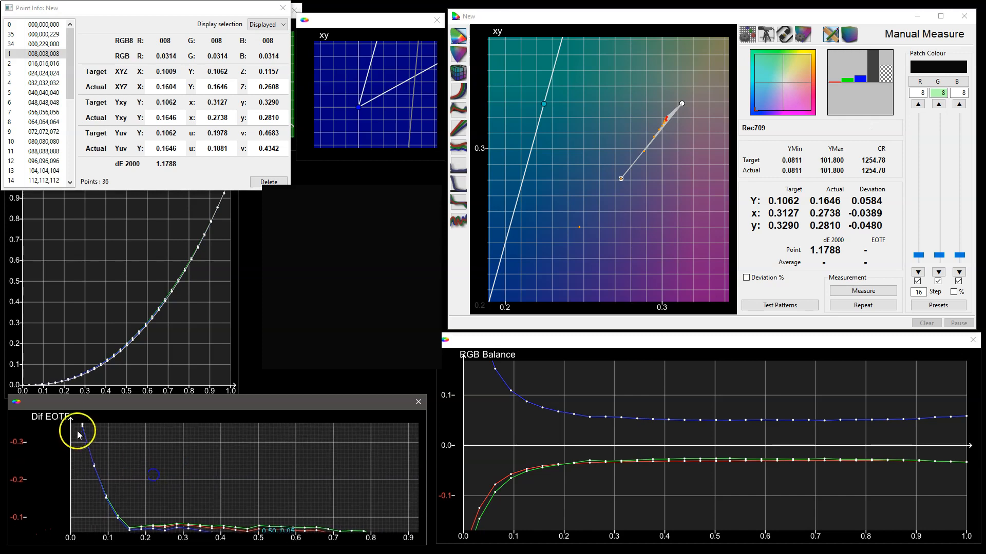
left_click_drag(209, 496, 167, 440)
Magnify the EOTF graph's shadow end to examine where the curve leaves the origin
left_click(118, 279)
scroll(119, 280, "up", 2)
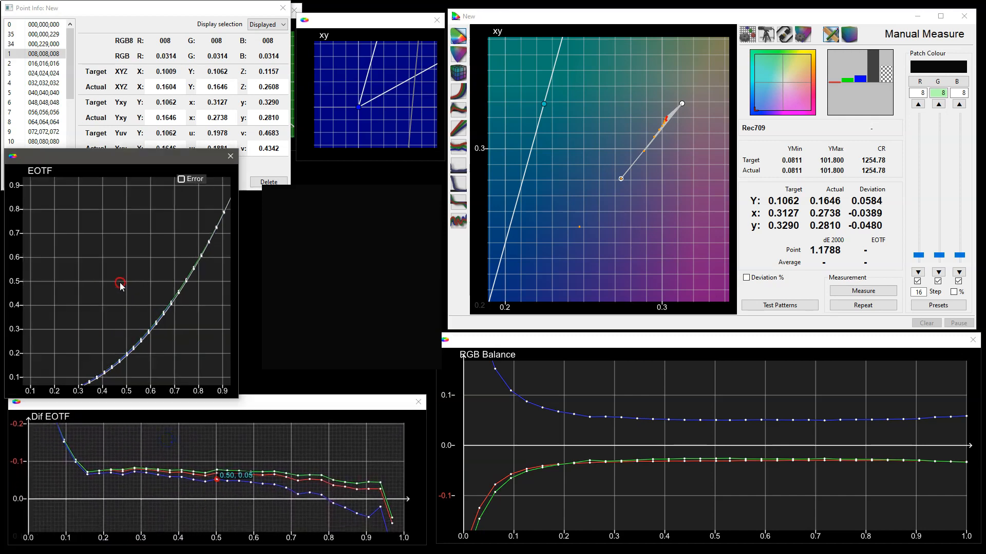
left_click_drag(116, 297, 188, 229)
scroll(128, 323, "up", 4)
left_click_drag(128, 326, 154, 252)
scroll(137, 300, "up", 4)
left_click_drag(138, 299, 182, 226)
scroll(137, 321, "up", 7)
left_click_drag(124, 205, 162, 236)
scroll(156, 290, "up", 4)
left_click_drag(92, 224, 120, 266)
scroll(104, 302, "up", 4)
left_click_drag(103, 304, 188, 268)
left_click_drag(105, 264, 223, 267)
left_click_drag(80, 303, 173, 296)
left_click_drag(97, 282, 178, 277)
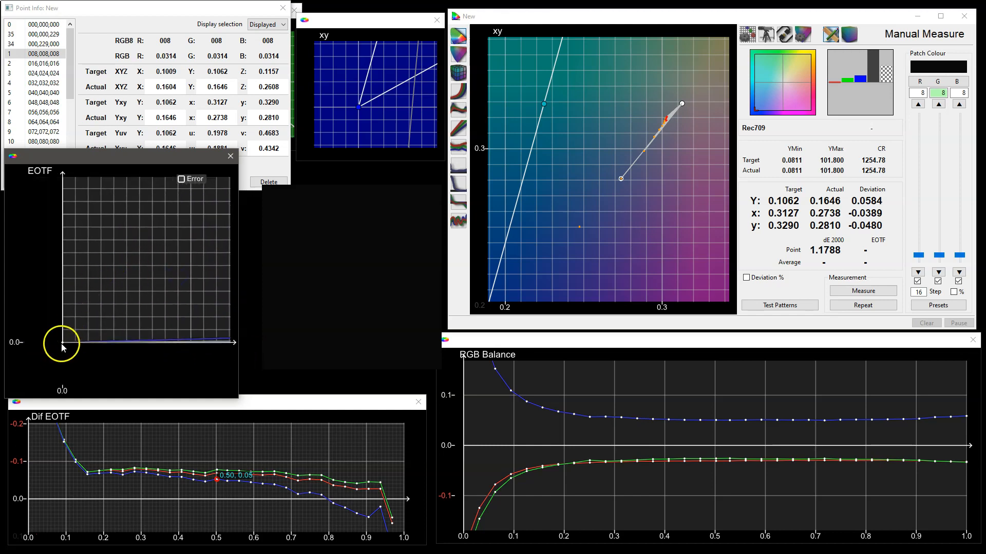
Trace the measured and target EOTF curves upward from black, comparing their separation, and restore the full graph view
left_click_drag(135, 315, 69, 312)
left_click_drag(185, 308, 57, 309)
left_click_drag(203, 307, 109, 280)
left_click_drag(174, 279, 72, 285)
left_click_drag(200, 256, 77, 265)
mouse_move(190, 261)
left_mouse_down()
mouse_move(137, 266)
mouse_move(198, 267)
left_mouse_up()
left_click_drag(119, 268, 77, 280)
scroll(180, 275, "up", 1)
left_click_drag(227, 274, 117, 220)
scroll(114, 310, "down", 10)
left_click_drag(114, 290, 125, 275)
scroll(155, 293, "down", 5)
left_click_drag(189, 218, 56, 281)
left_click_drag(195, 288, 91, 298)
scroll(147, 278, "down", 5)
scroll(147, 277, "down", 5)
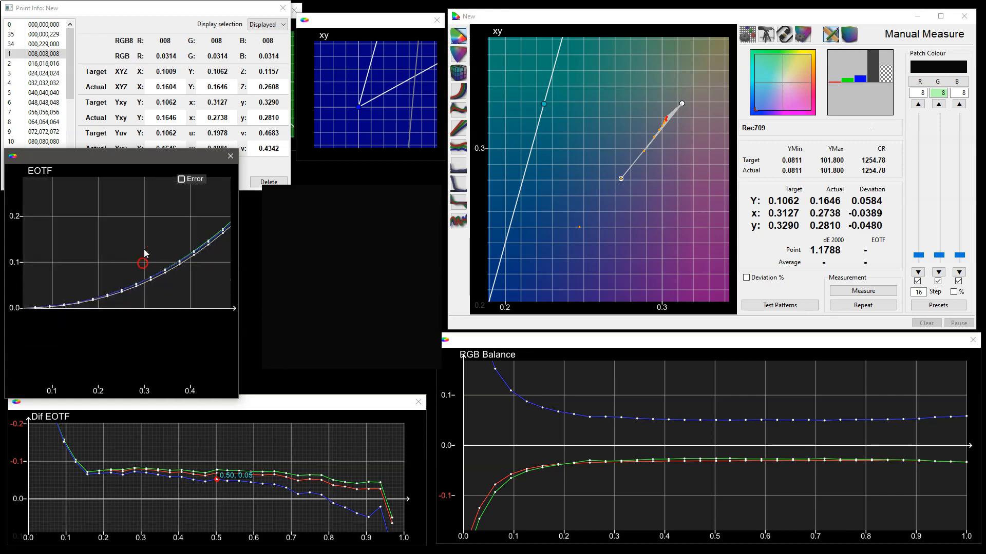
left_click_drag(117, 249, 142, 298)
double_click(141, 345)
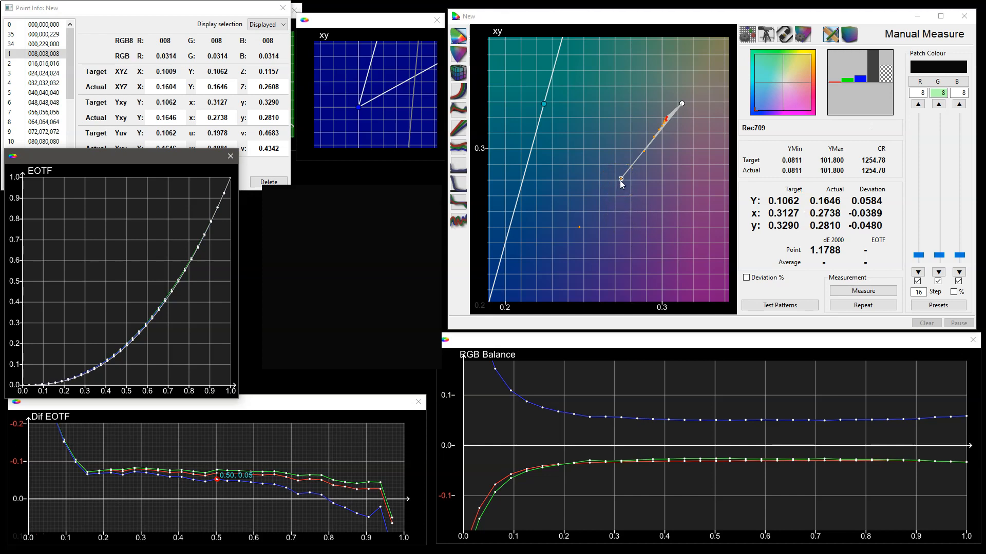
Enable the Brightness test pattern, view it full screen, and disable it again
left_click(789, 305)
left_click(823, 198)
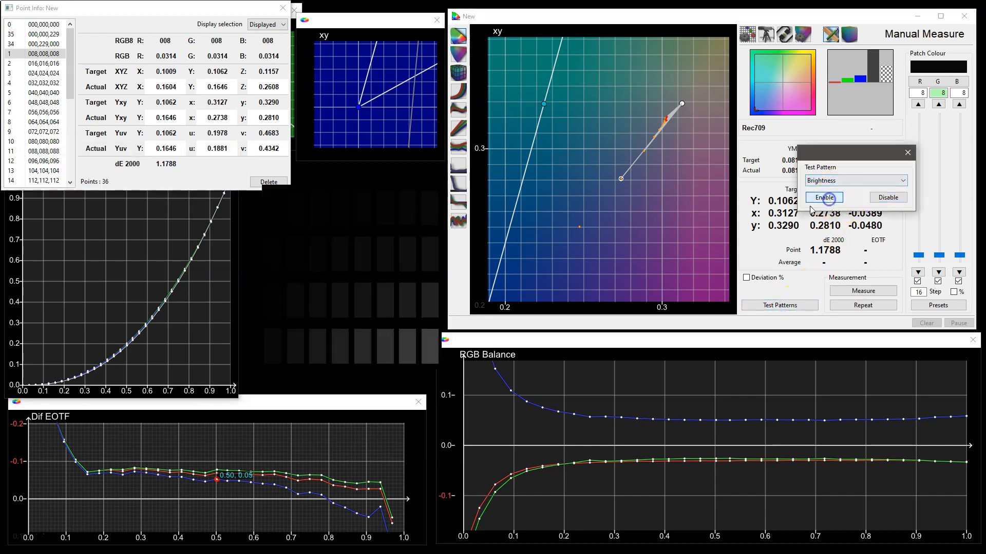
double_click(388, 232)
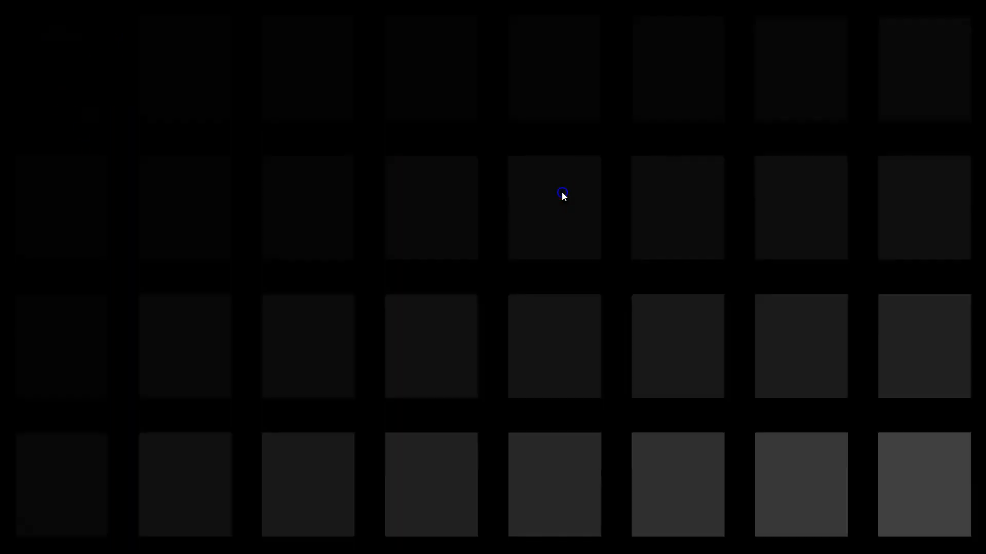
double_click(562, 192)
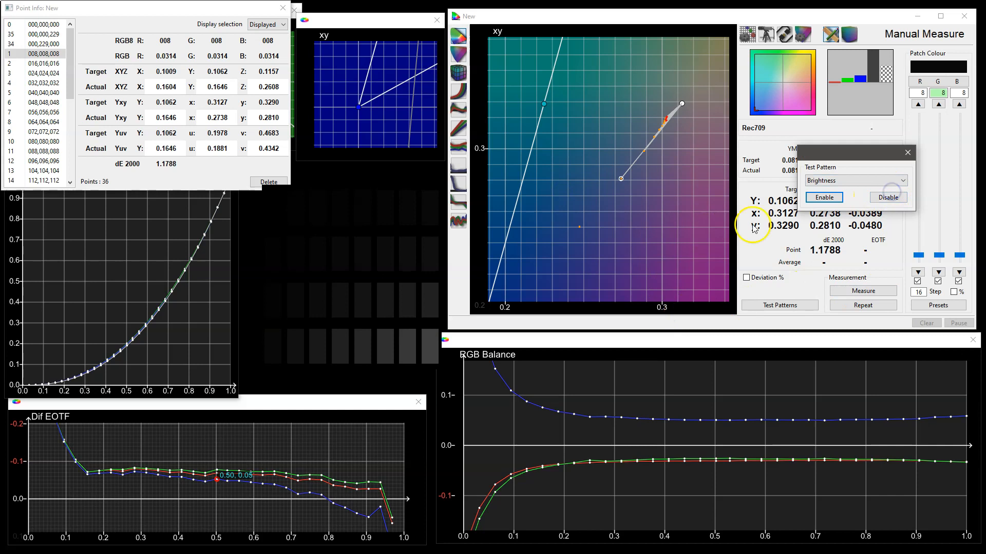
left_click(888, 197)
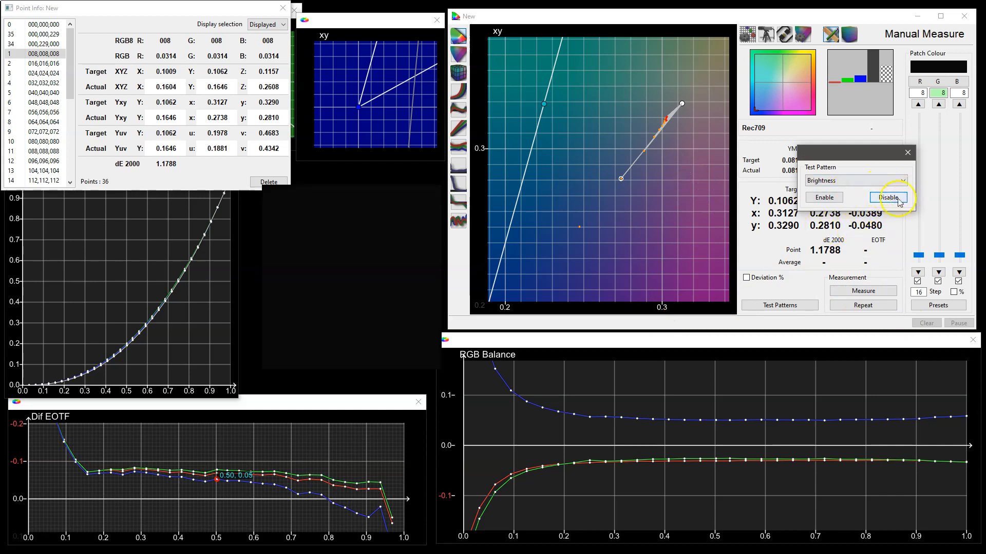
left_click(906, 156)
Select the 0.09 point on the Dif EOTF graph and inspect the 16 and 24 grey points on the xy chart
left_click_drag(651, 179, 630, 210)
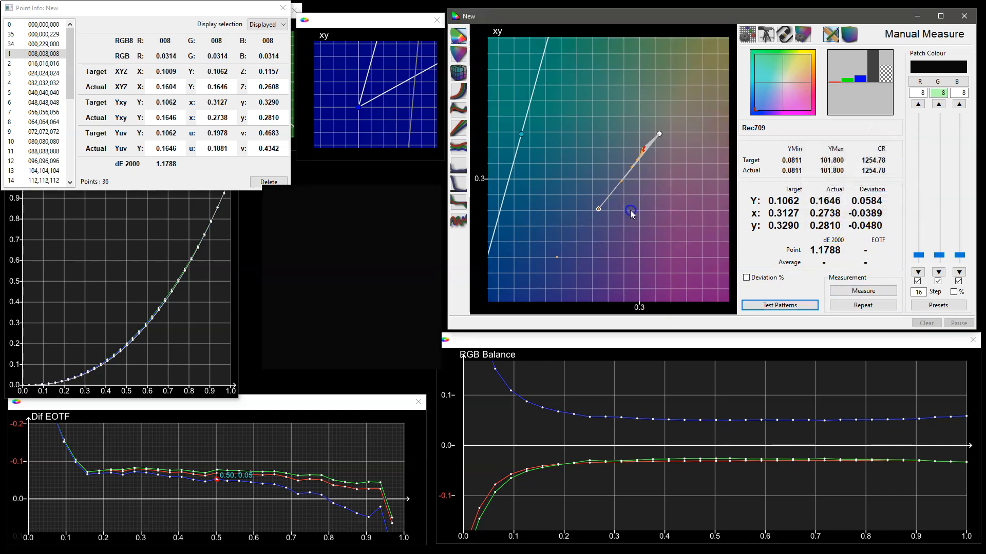
left_click_drag(96, 444, 94, 476)
left_click(122, 503)
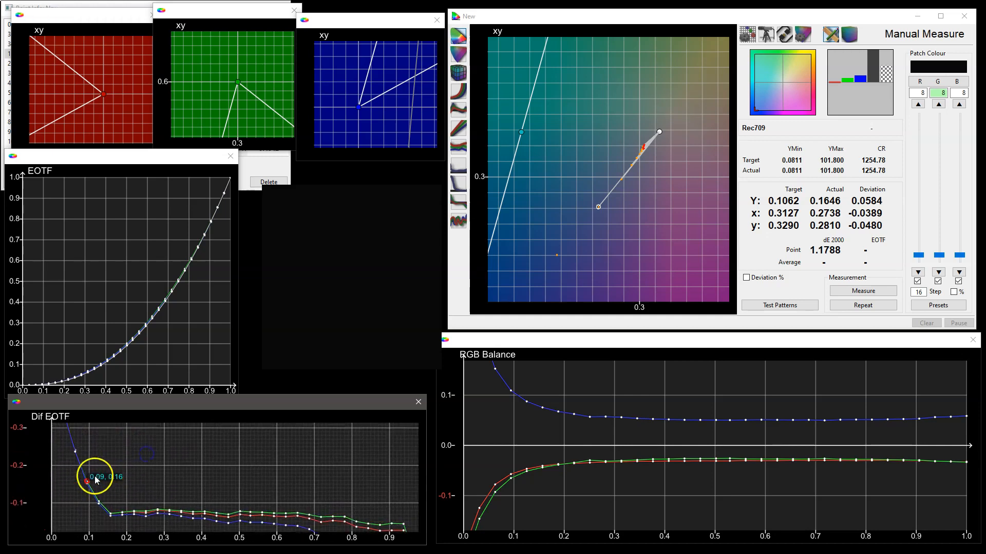
left_click(618, 174)
left_click(623, 183)
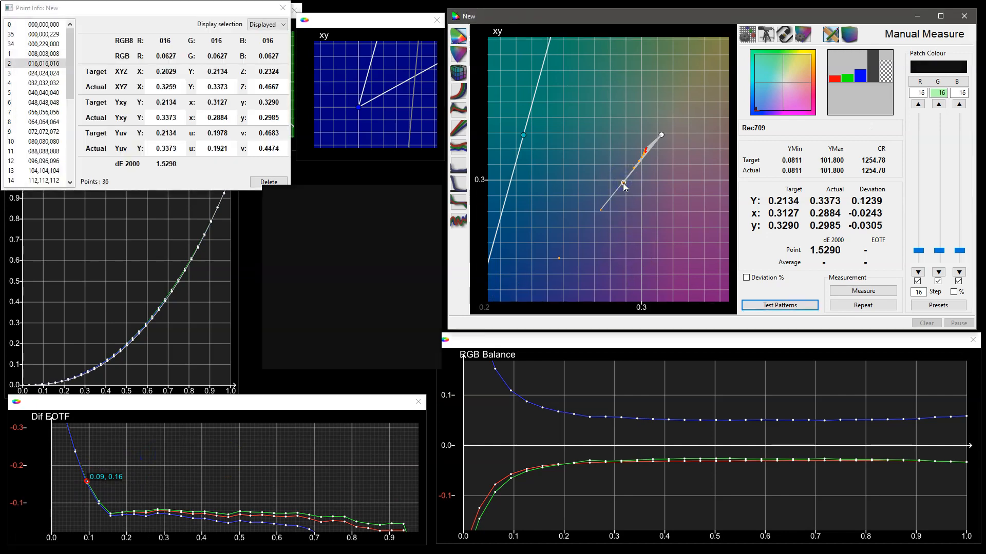
left_click(634, 169)
left_click_drag(667, 199, 639, 188)
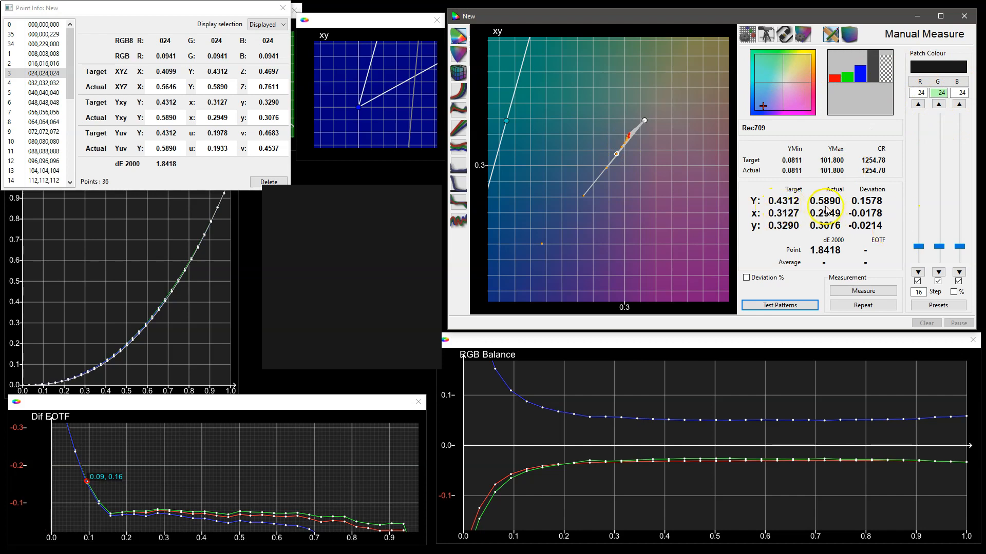
Measure the 24,24,24 grey patch repeatedly while following its point on the Dif EOTF graph, and stop the repeat measurement
left_click(863, 306)
left_click(870, 294)
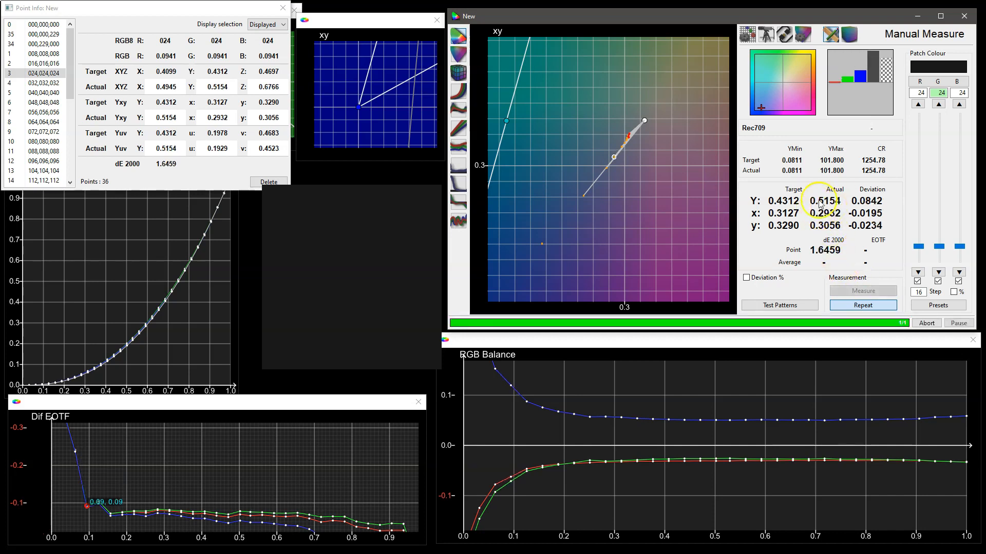
left_click(147, 474)
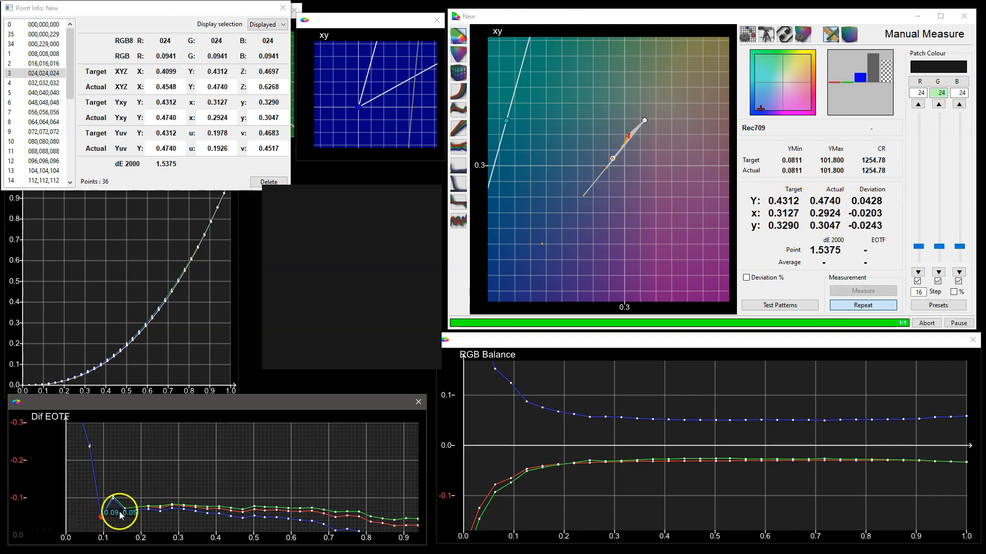
left_click(864, 306)
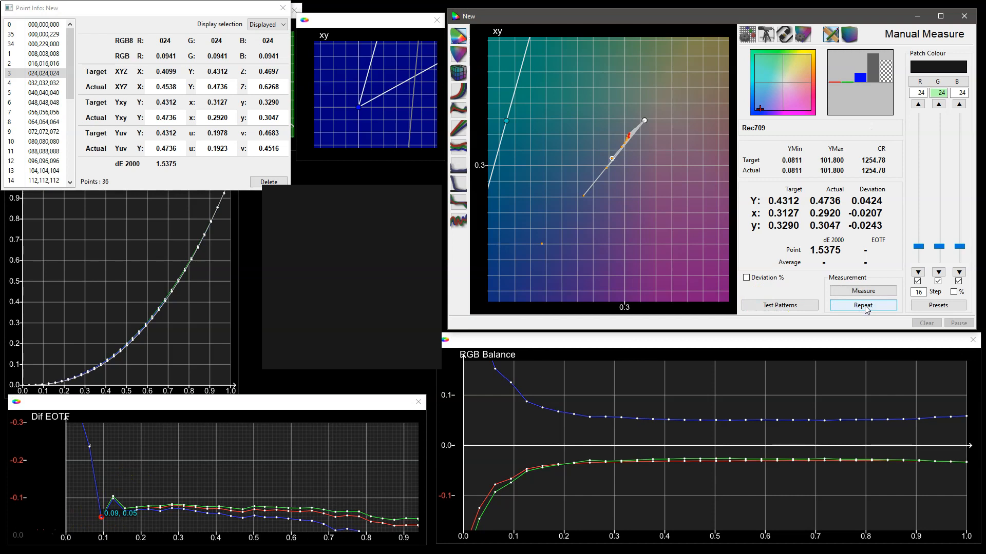
Run a new Grey Only Large characterisation of 36 frames over the existing profile points
left_click(850, 34)
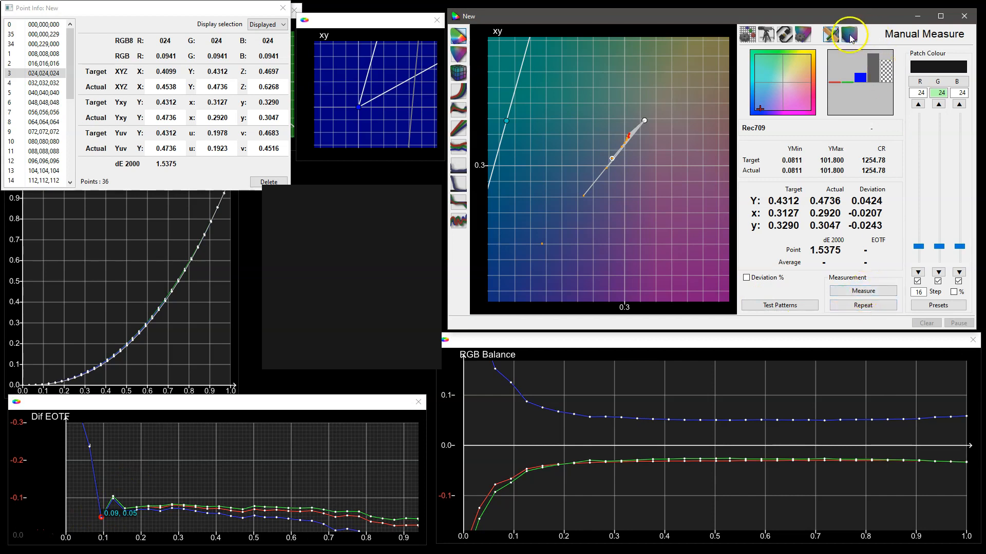
left_click(894, 112)
left_click(940, 254)
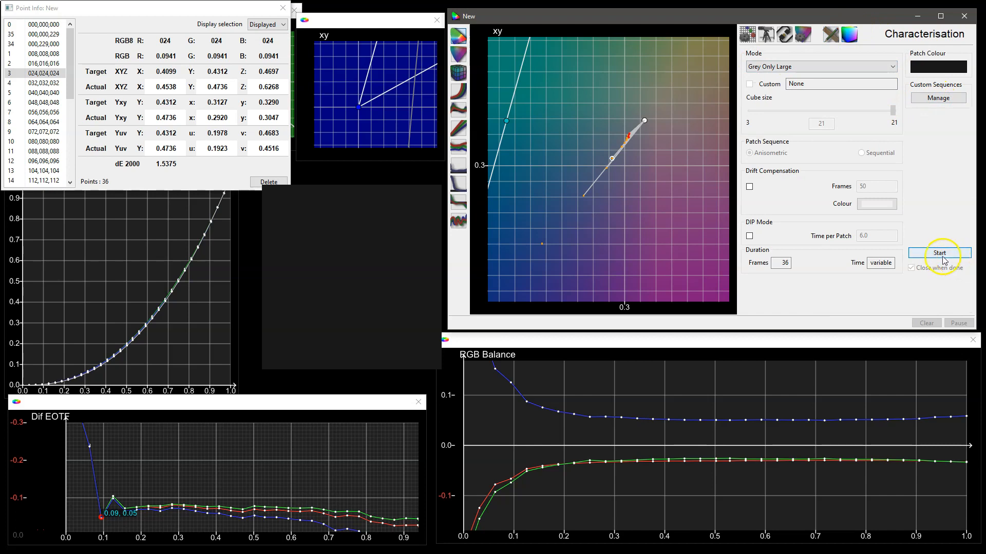
left_click(727, 178)
left_click(793, 269)
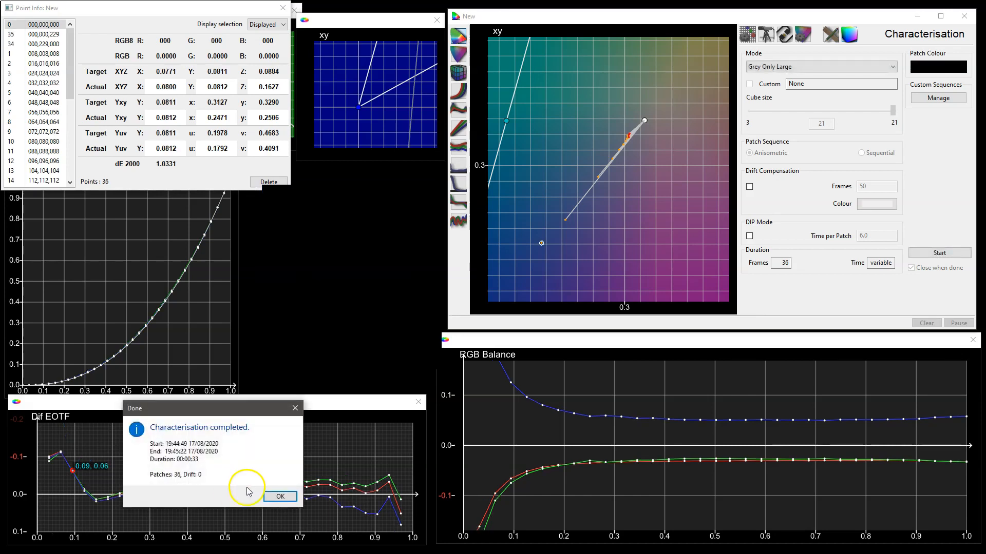
left_click(280, 498)
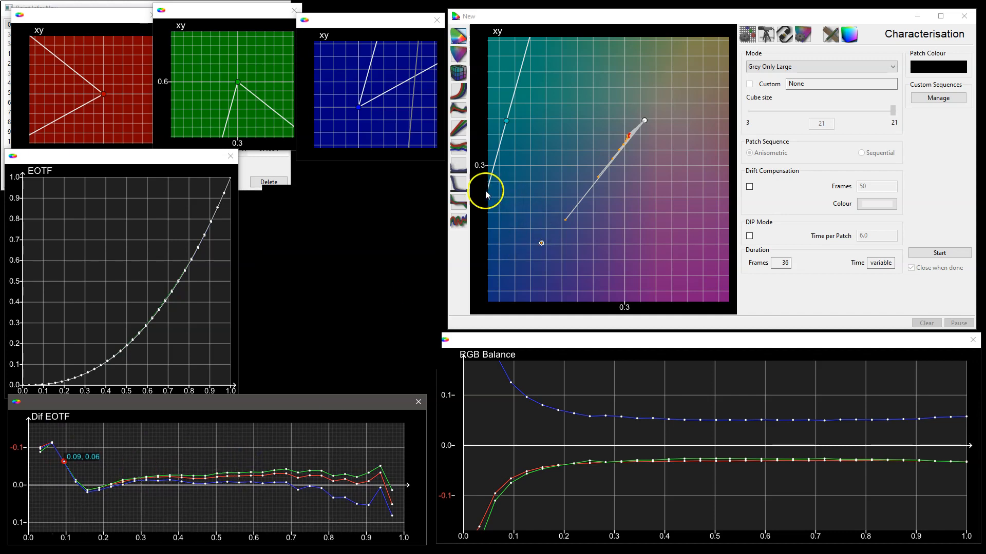
Show the Clip graph in the main profile window for the new grey scale measurement
left_click(458, 203)
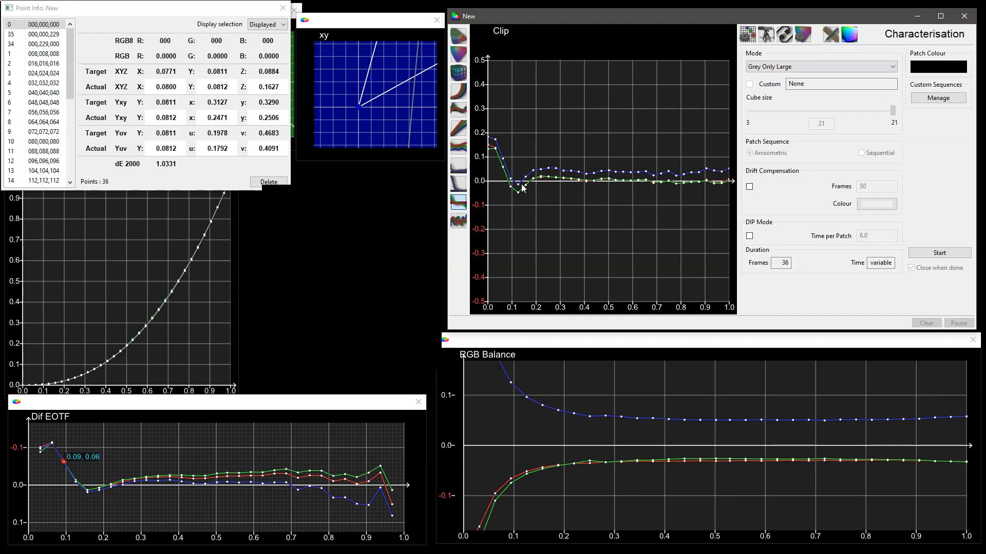
Close the point information and match the luma target to the measured profile luma, 98.4 nits maximum and 0.0812 nits minimum
left_click(283, 8)
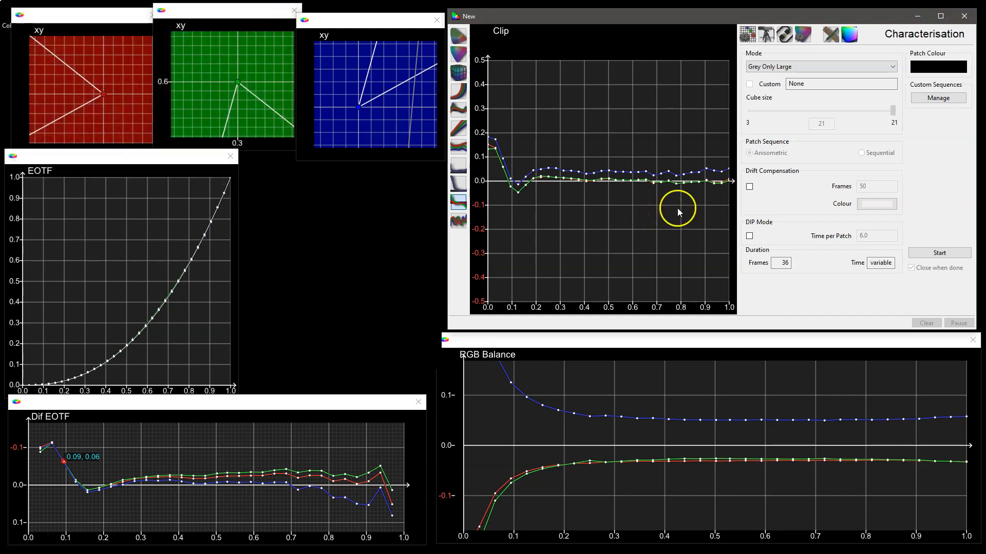
left_click(830, 35)
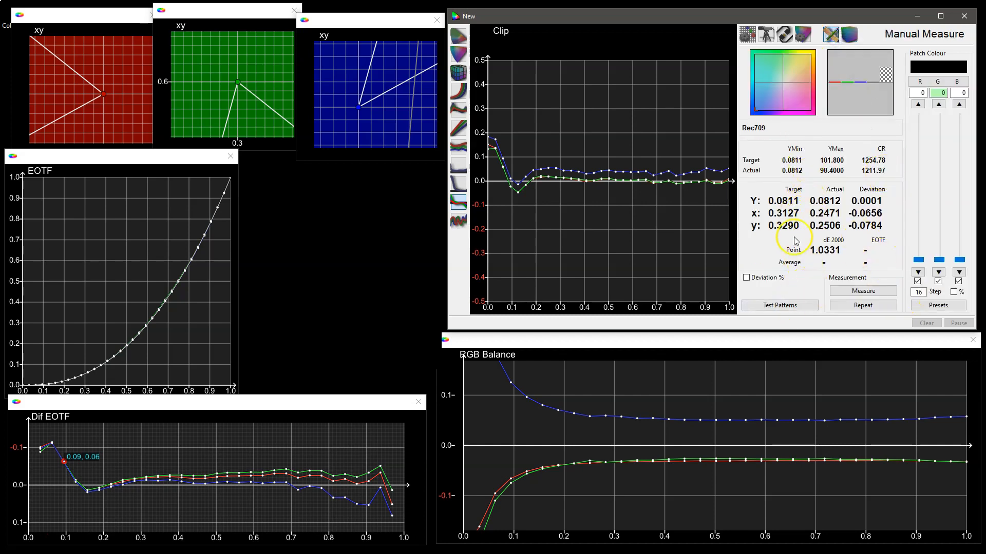
left_click(747, 34)
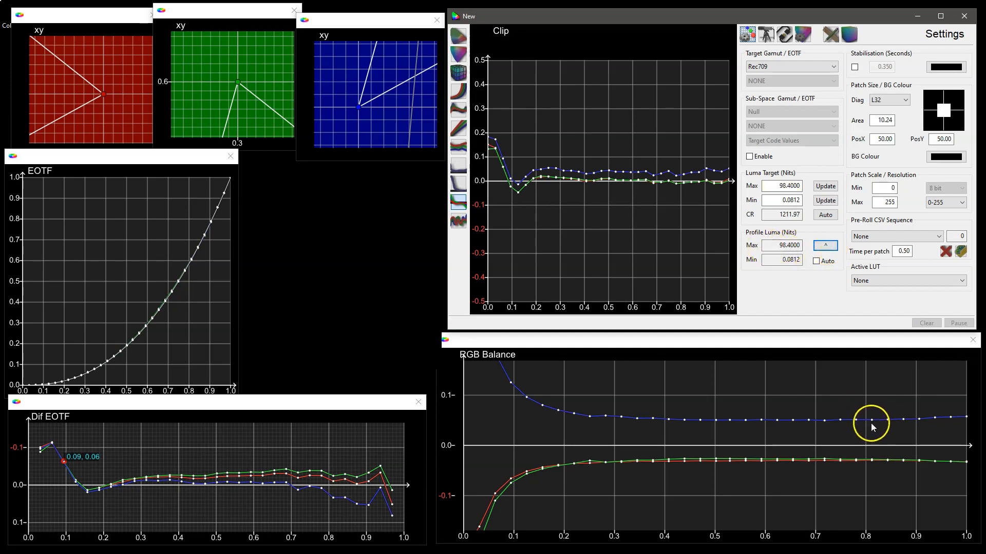
left_click(864, 431)
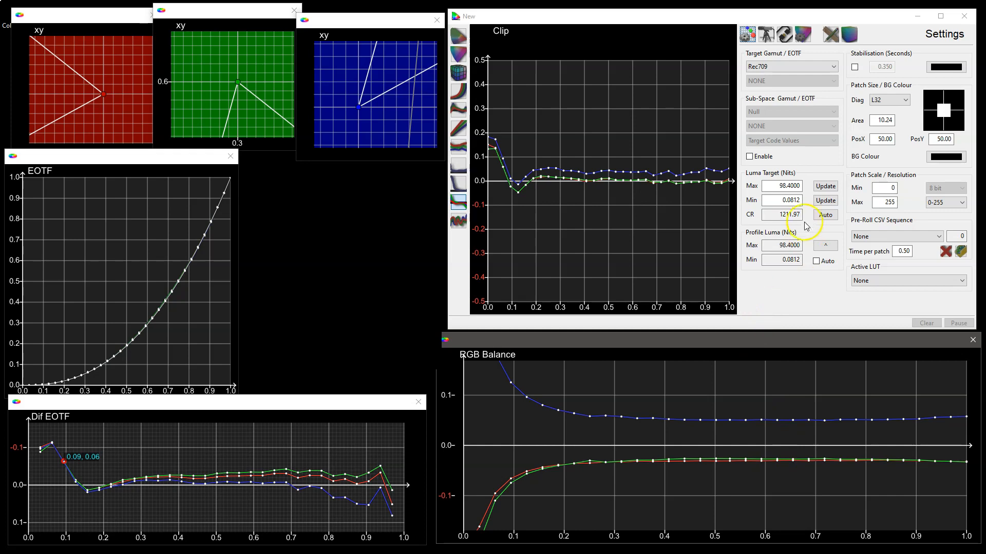
double_click(802, 186)
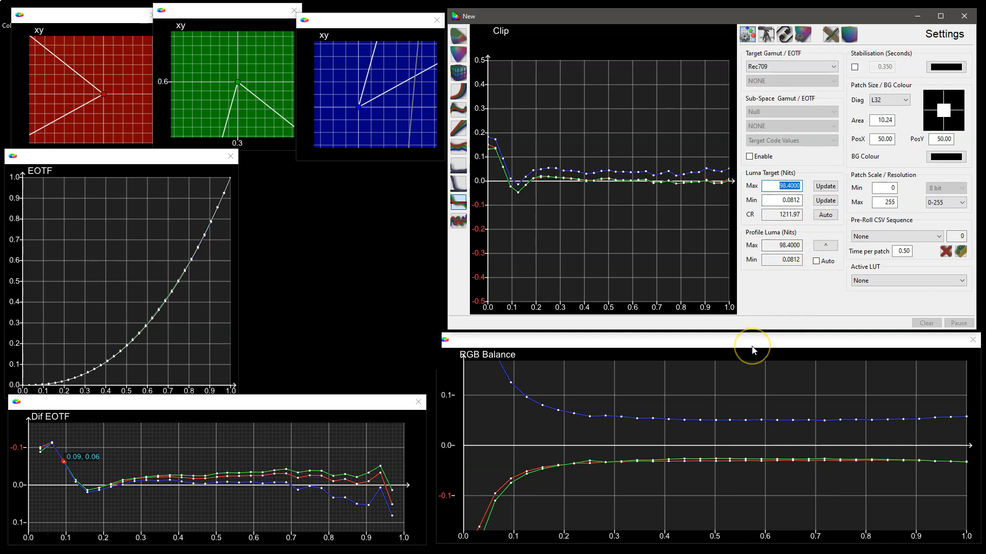
left_click(821, 423)
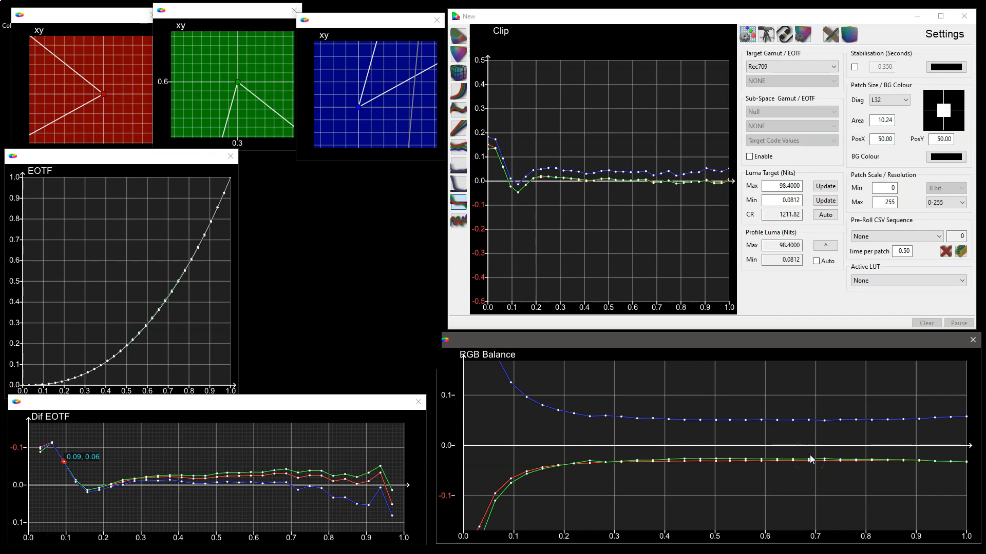
Measure the 255,255,255 white patch repeatedly in Manual Measure, and stop the repeat measurement
left_click(830, 33)
left_click(935, 177)
left_click(934, 195)
left_click_drag(933, 194, 928, 96)
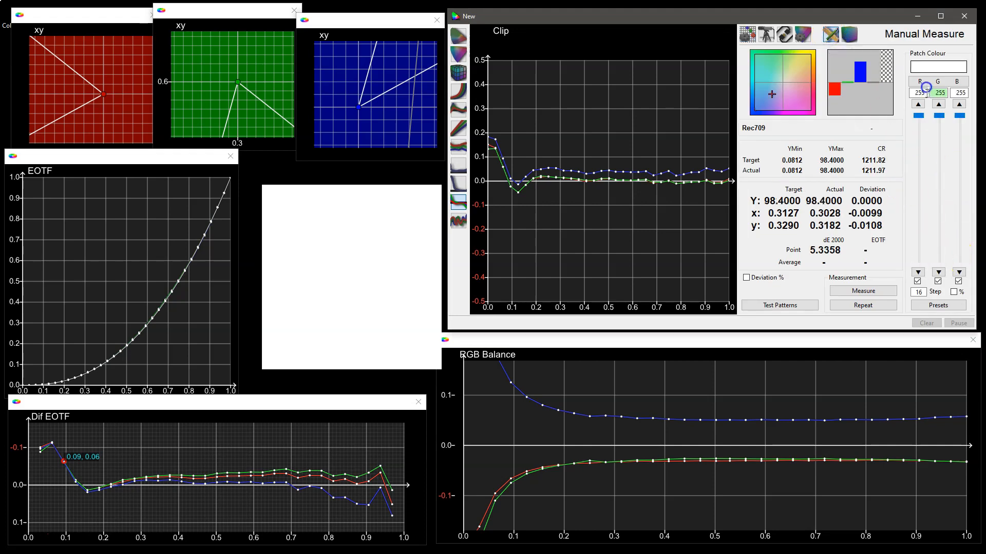
left_click(862, 306)
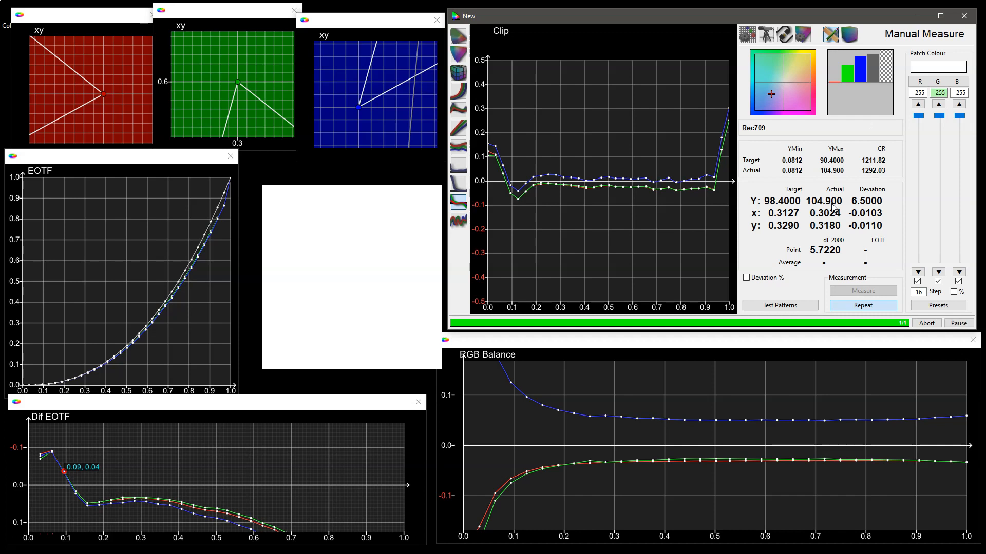
left_click(876, 308)
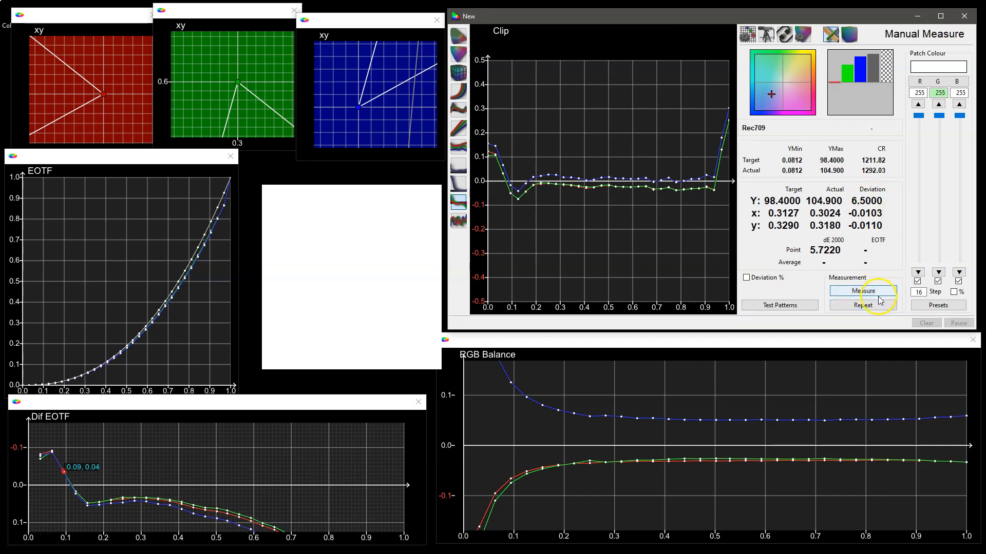
Run another 36-frame Grey Only Large characterisation and copy its profile luma, 104.9 and 0.0864 nits, into the luma target
left_click(849, 35)
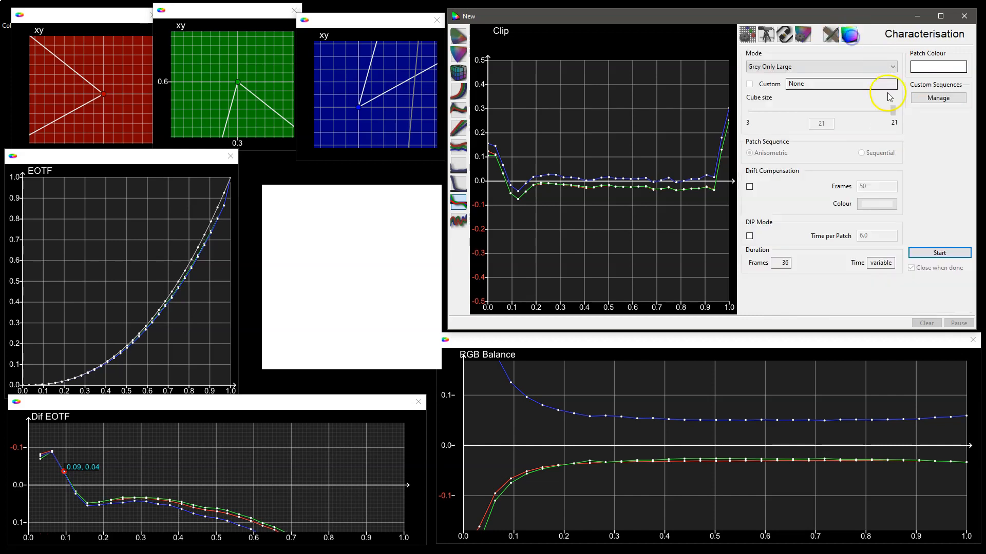
left_click(941, 252)
left_click(735, 179)
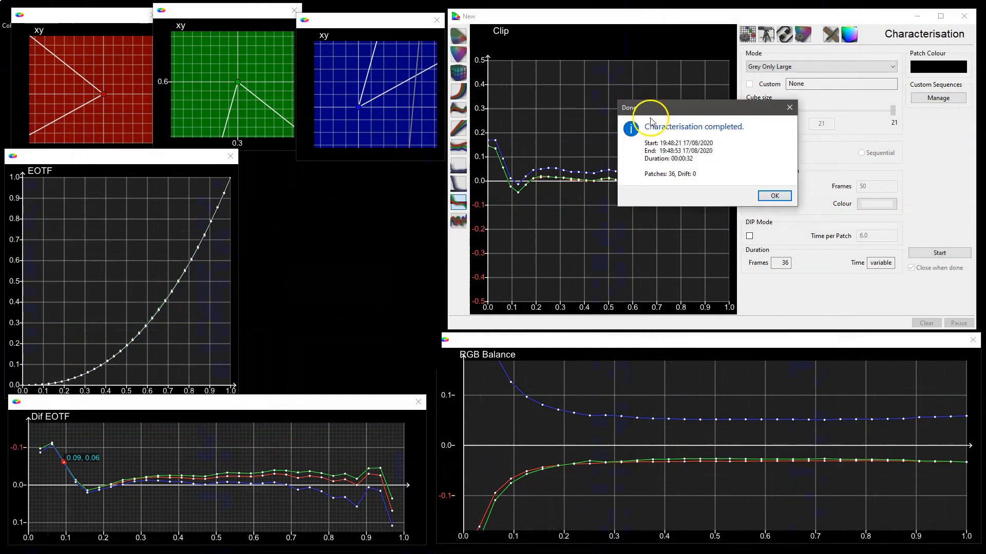
left_click(778, 196)
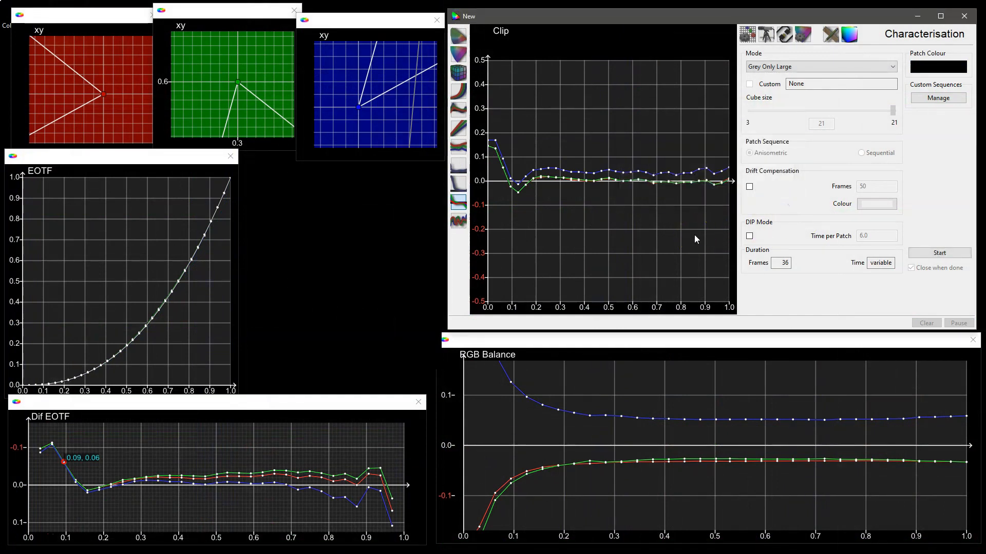
left_click(747, 34)
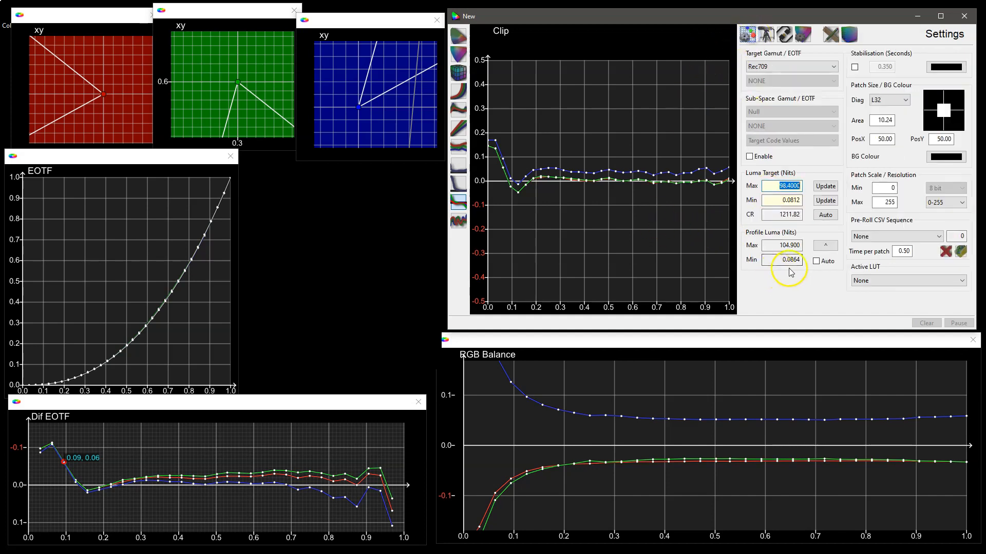
left_click(823, 246)
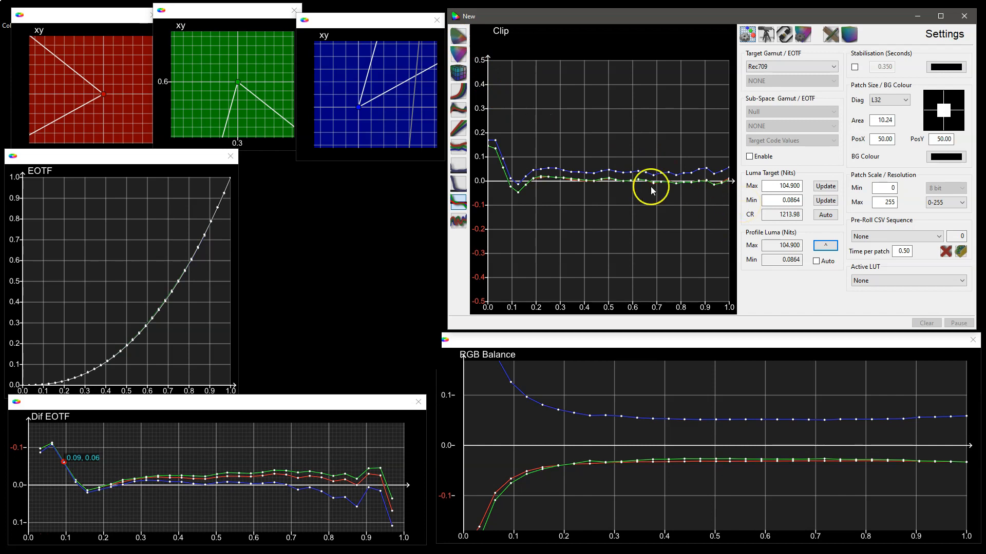
Examine the grey scale points near white on the xy chart and in the rotated 3D xyY view
left_click(458, 36)
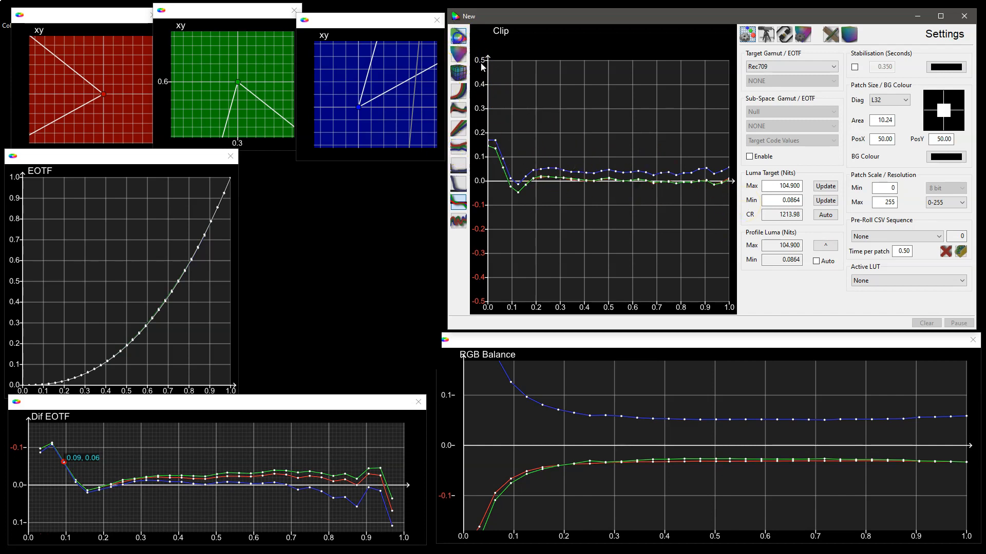
double_click(624, 174)
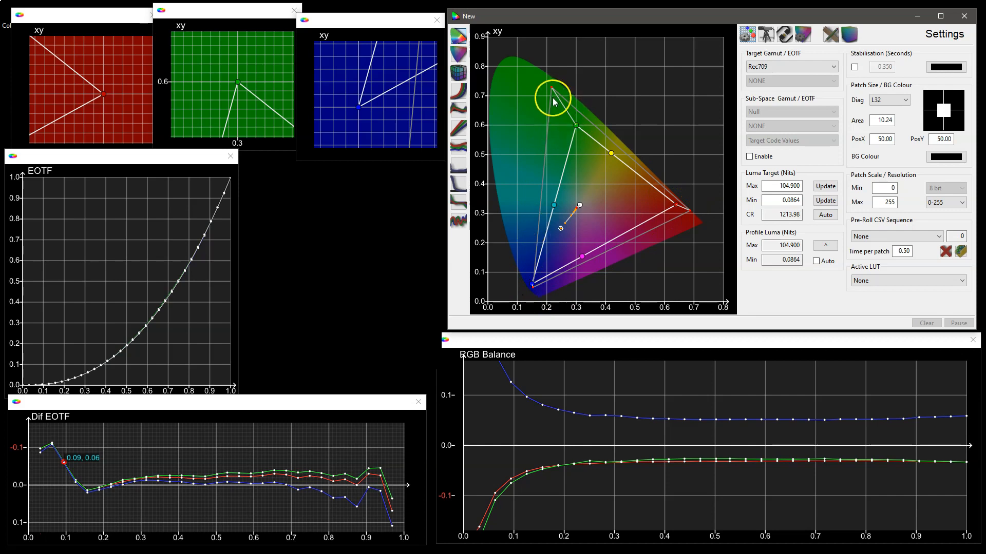
left_click(459, 72)
left_click_drag(615, 207, 586, 102)
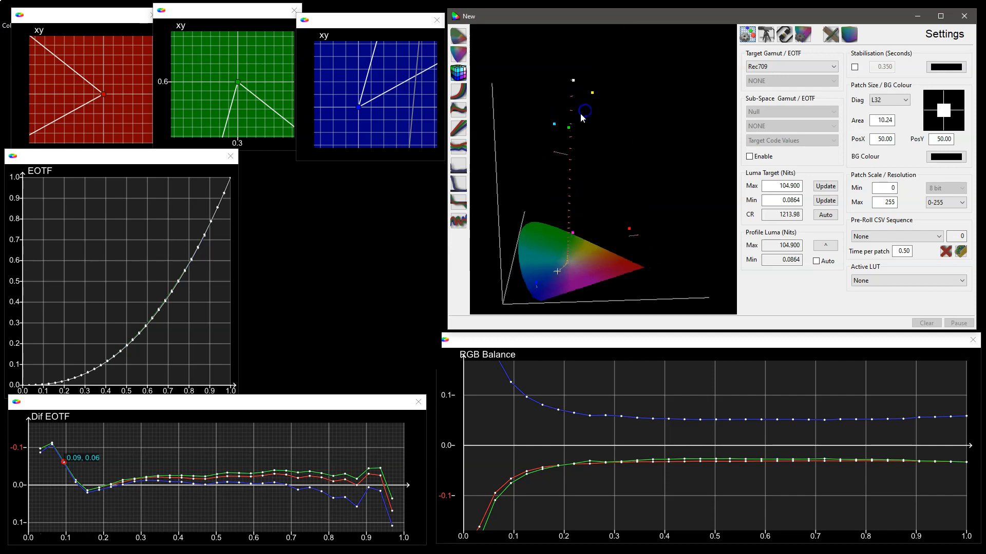
left_click(459, 37)
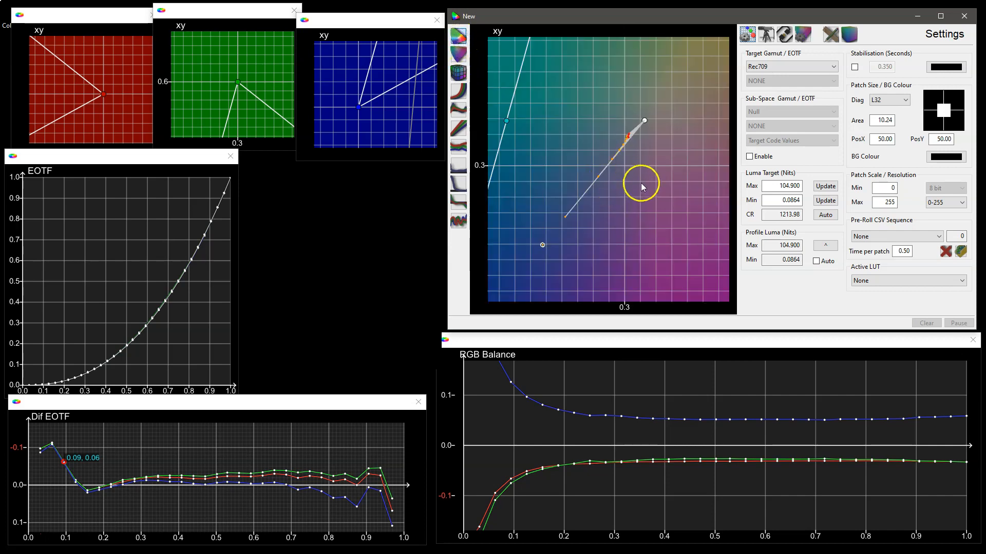
double_click(641, 183)
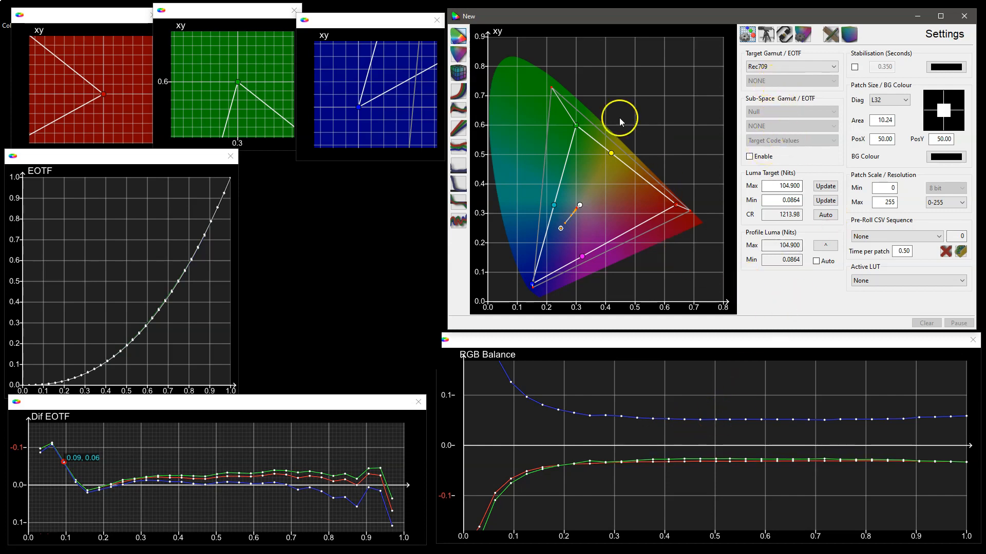
Bring up the main ColourSpace window, open Manage Spaces and expand the user profiles
left_click_drag(0, 124, 159, 24)
left_click(29, 49)
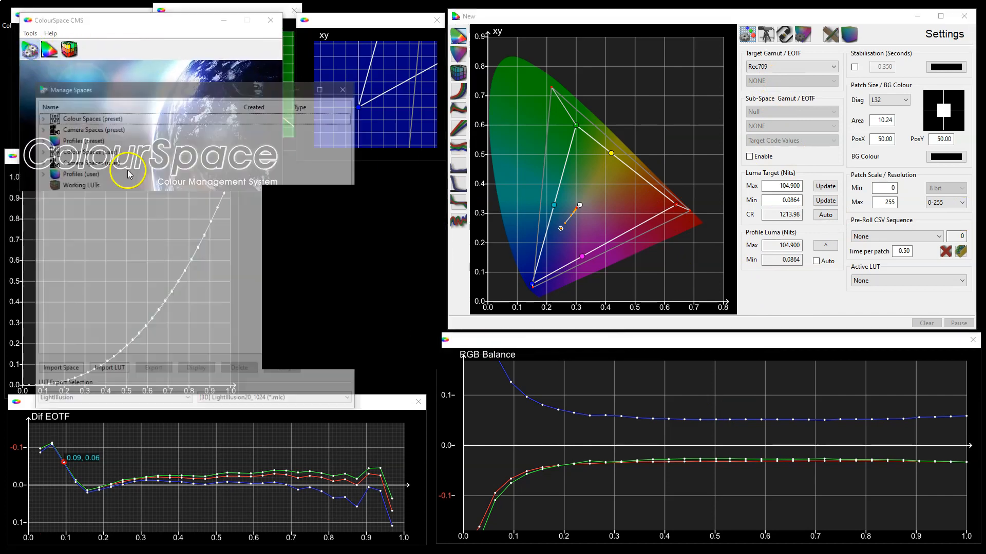
left_click(944, 105)
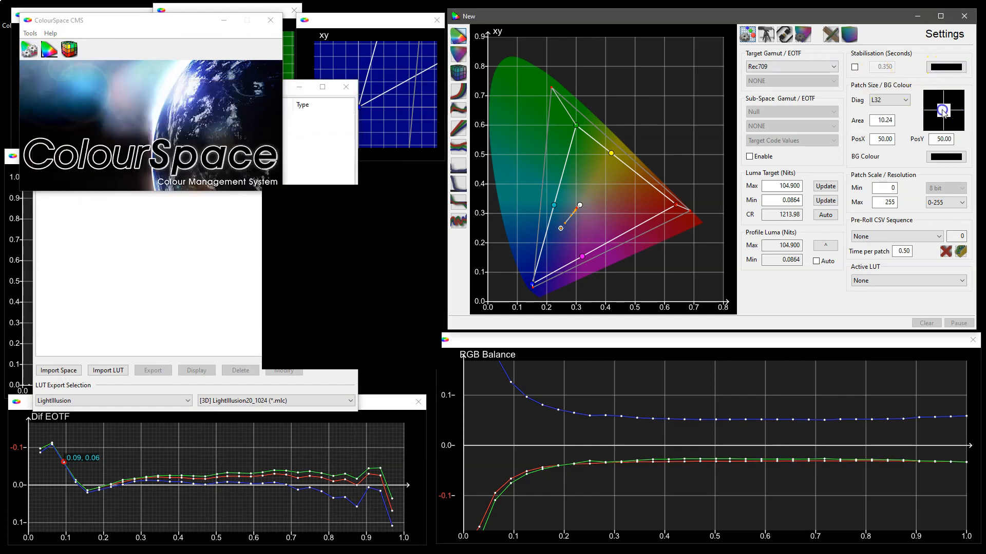
left_click(324, 139)
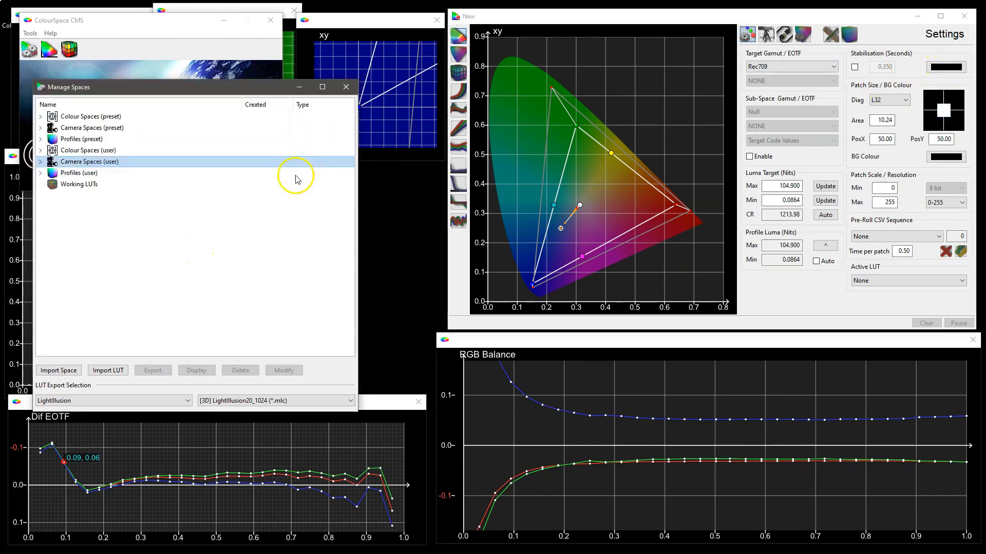
left_click(41, 174)
Save the measured grey scale profile from Graph Options under the name Kroma-NoPM
left_click(830, 34)
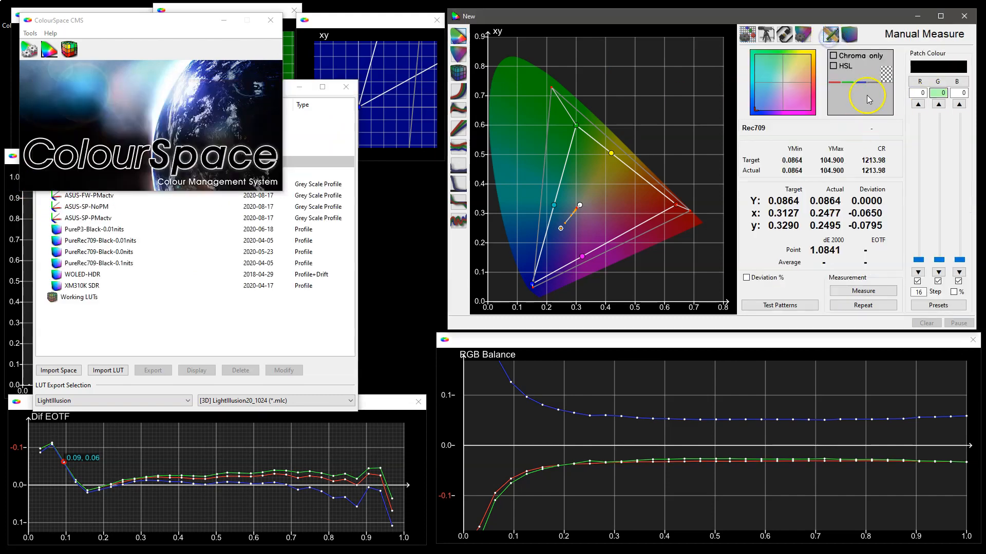
left_click(802, 34)
left_click(921, 147)
left_click_drag(690, 172, 607, 173)
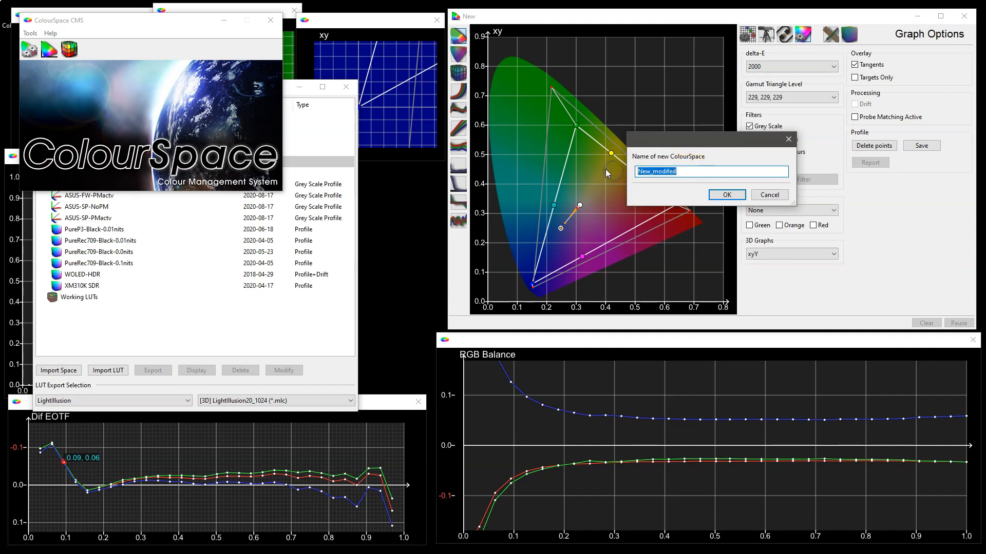
type("Kroma-NoPM")
left_click(726, 196)
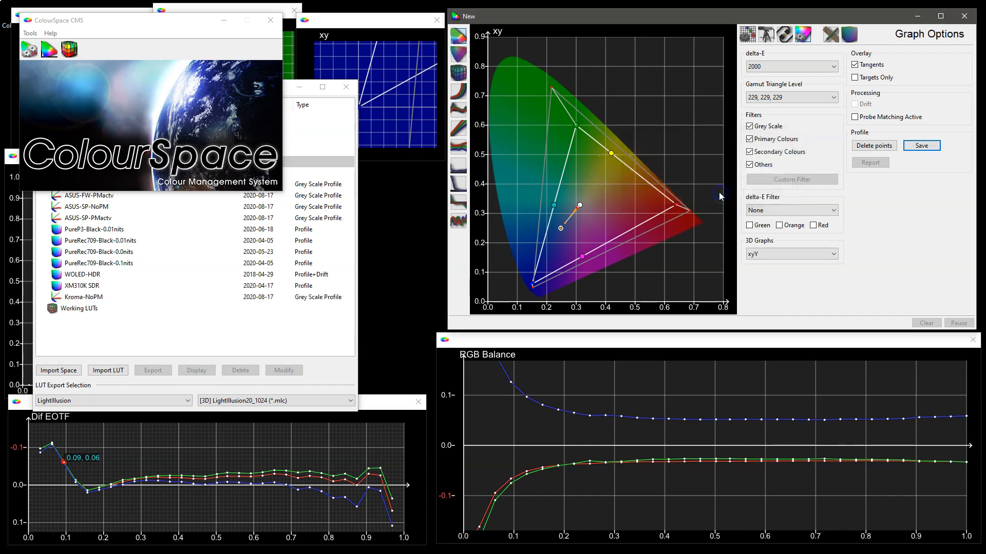
Extract a colour space named Kroma-NoPM-EXTR from the Kroma-NoPM profile and close Manage Spaces
left_click(89, 308)
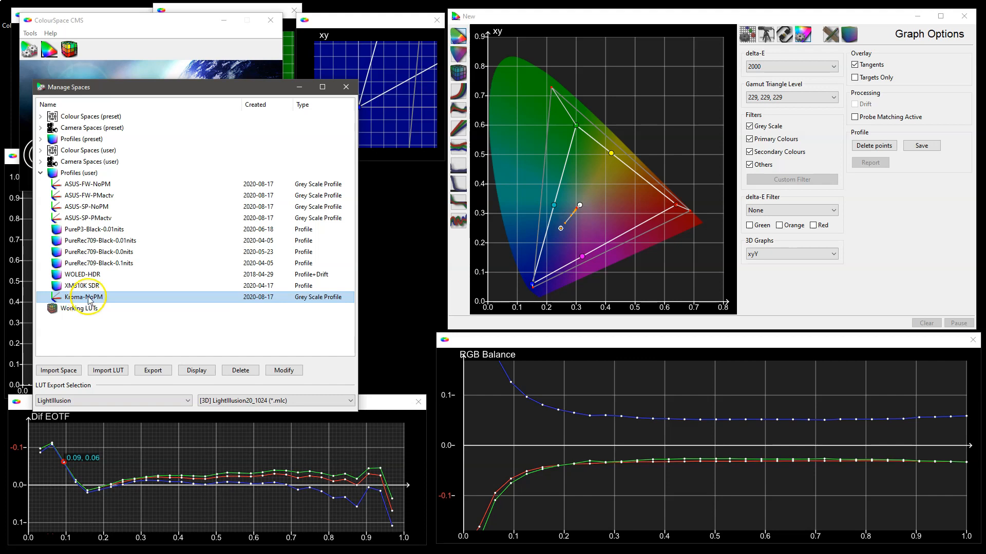
left_click(283, 370)
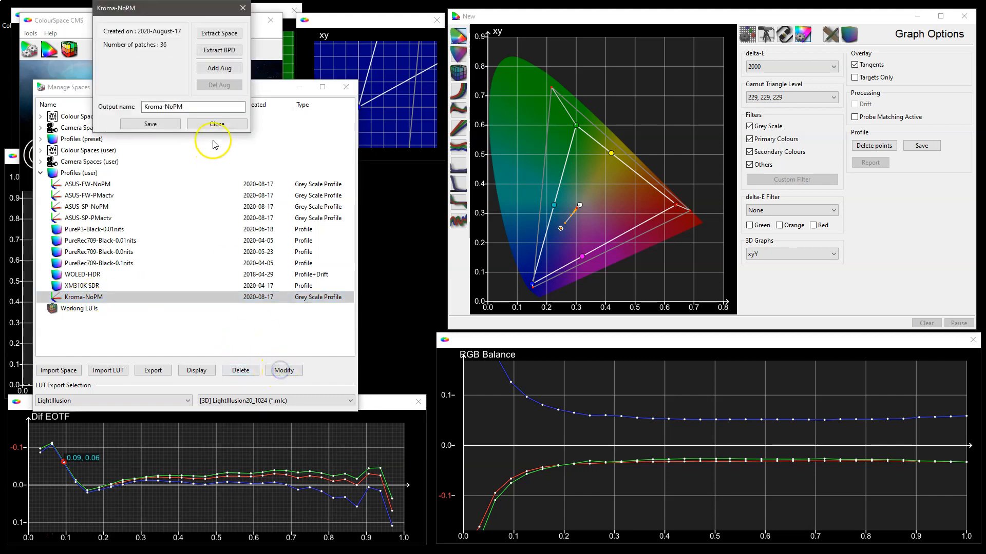
left_click_drag(174, 16, 180, 49)
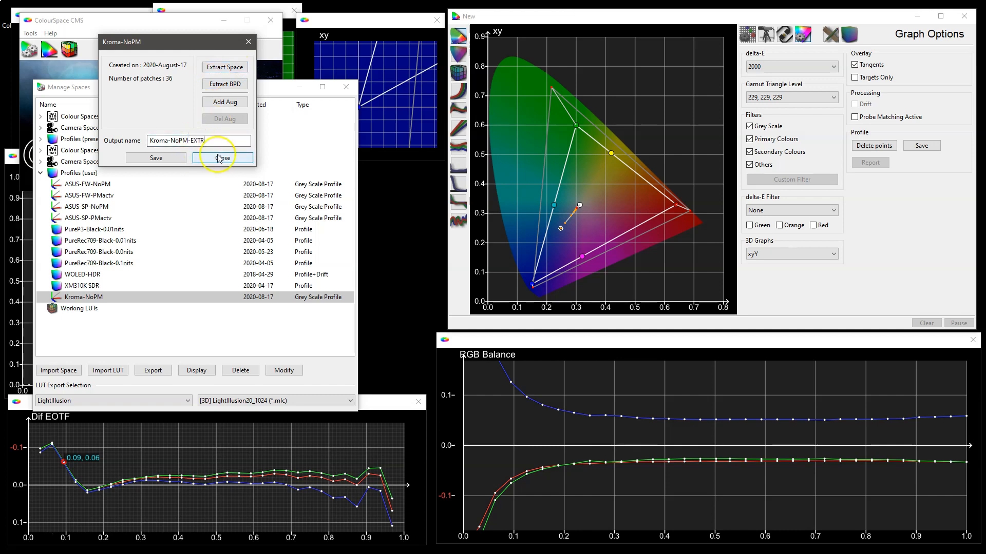
left_click(222, 69)
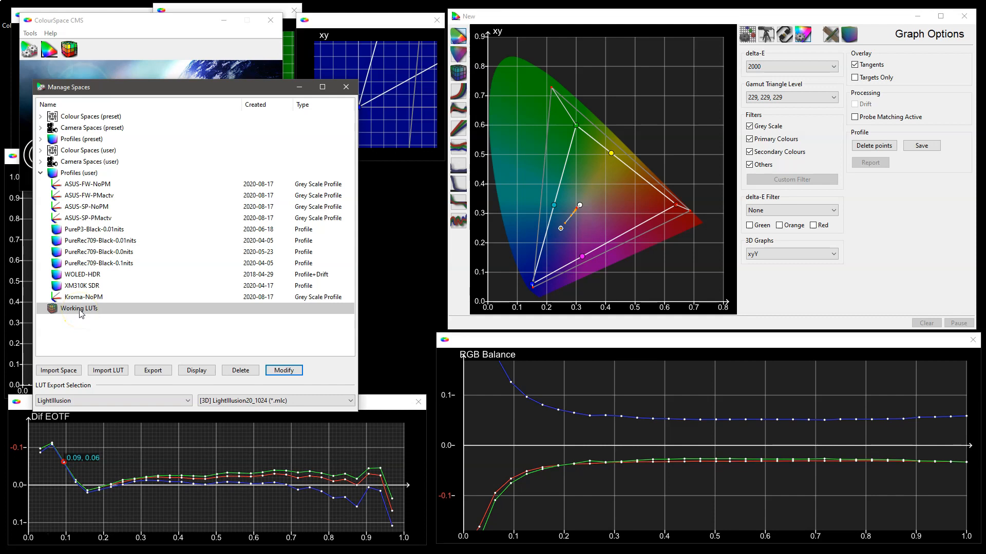
left_click(40, 173)
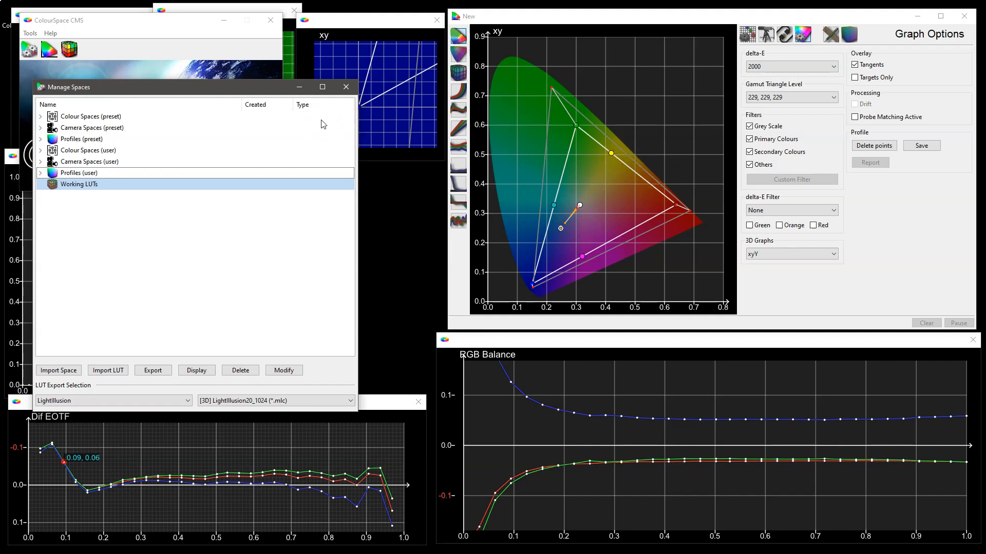
left_click(346, 86)
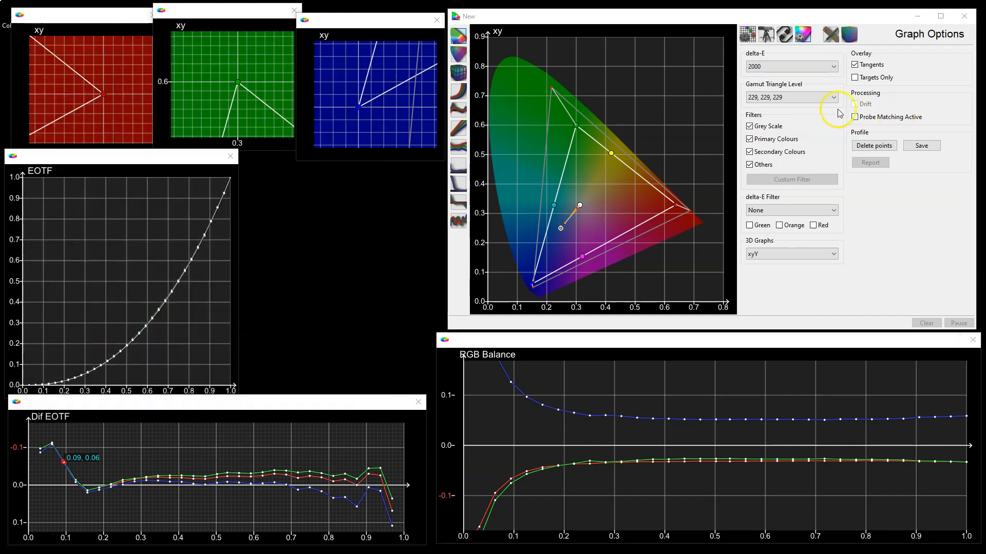
Set the target gamut and EOTF to Kroma-NoPM-EXTR and check the RGB Balance graph
left_click(747, 33)
left_click(779, 66)
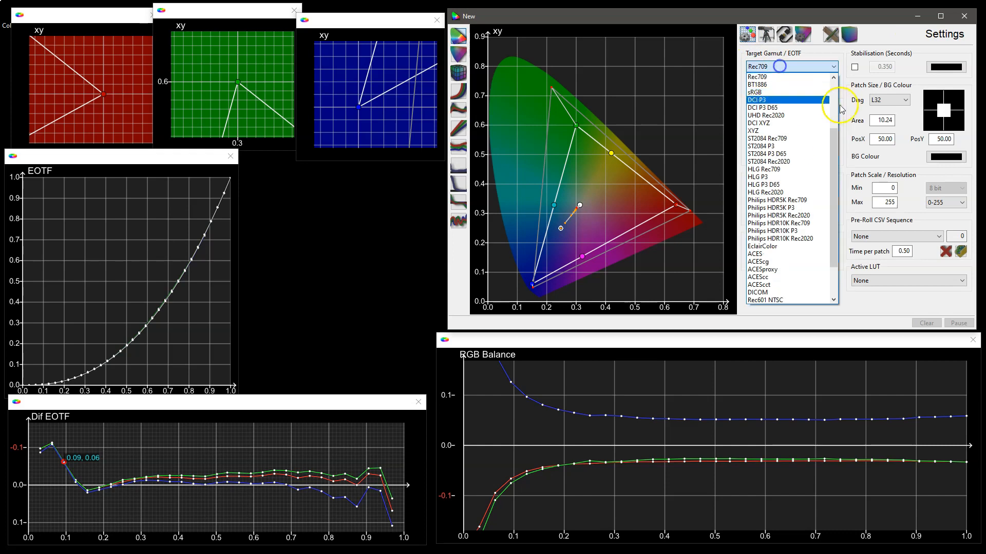
left_click_drag(834, 148, 838, 210)
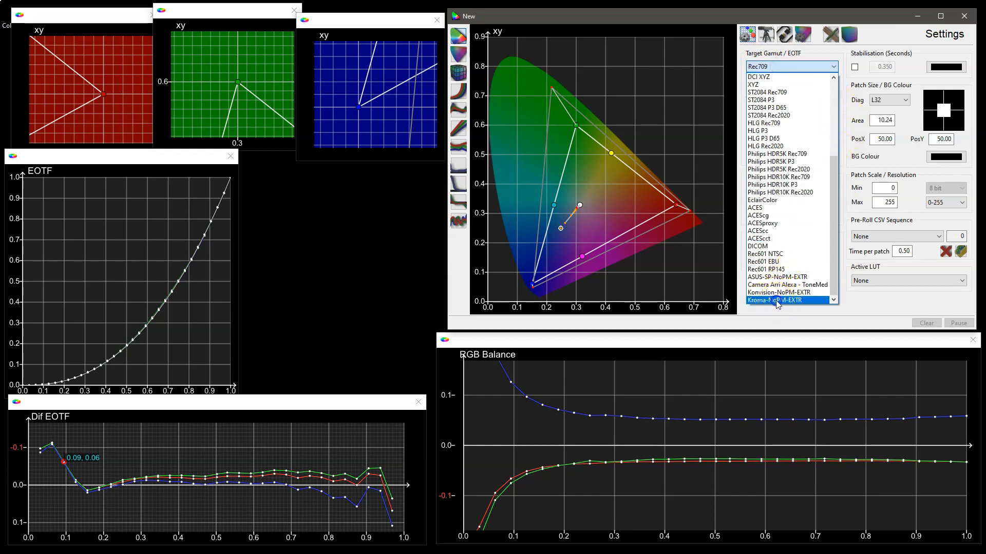
left_click(777, 302)
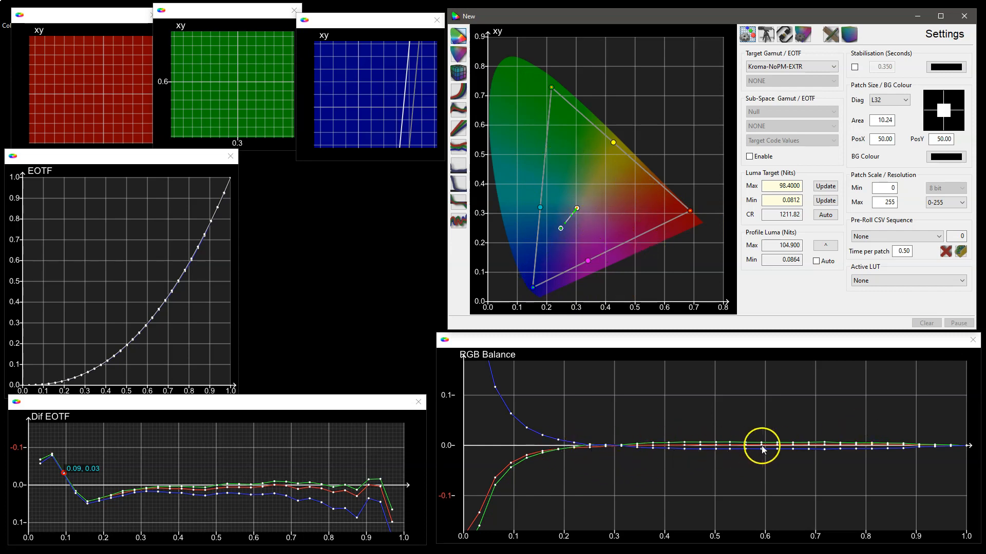
left_click(804, 445)
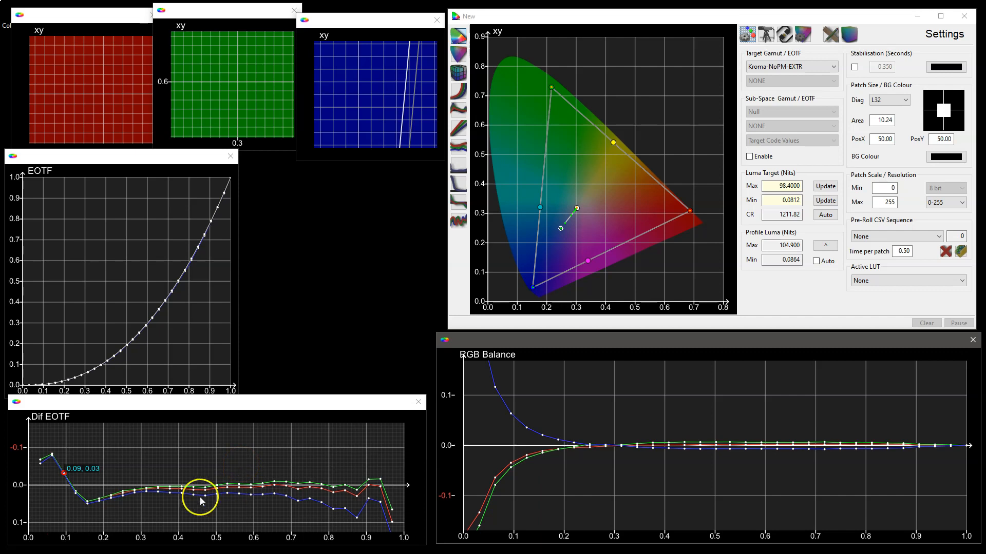
Compare the graphs against a Rec709 target, then restore Kroma-NoPM-EXTR as the target gamut and EOTF
mouse_move(178, 457)
left_mouse_down()
mouse_move(166, 448)
mouse_move(176, 452)
left_mouse_up()
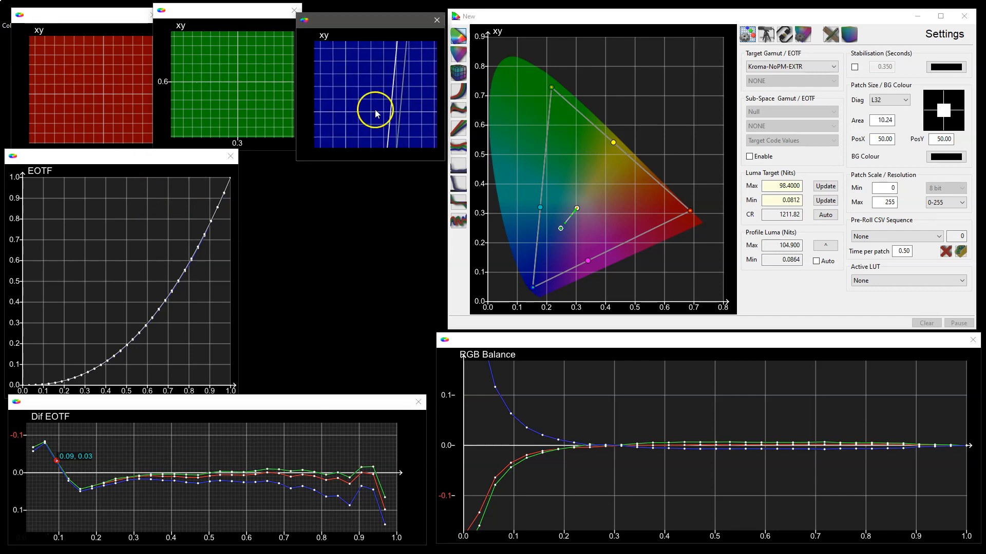
left_click(788, 66)
scroll(790, 160, "up", 5)
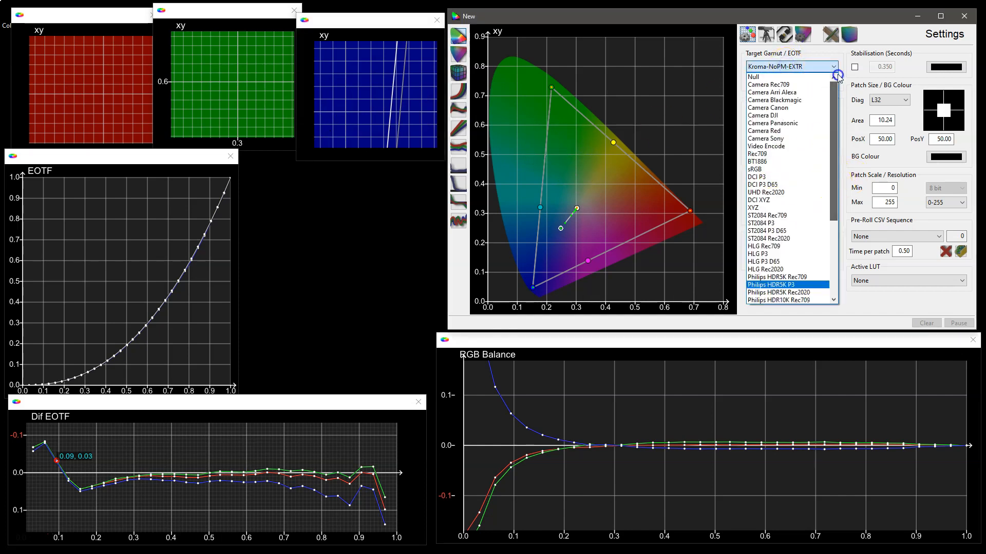
left_click(771, 155)
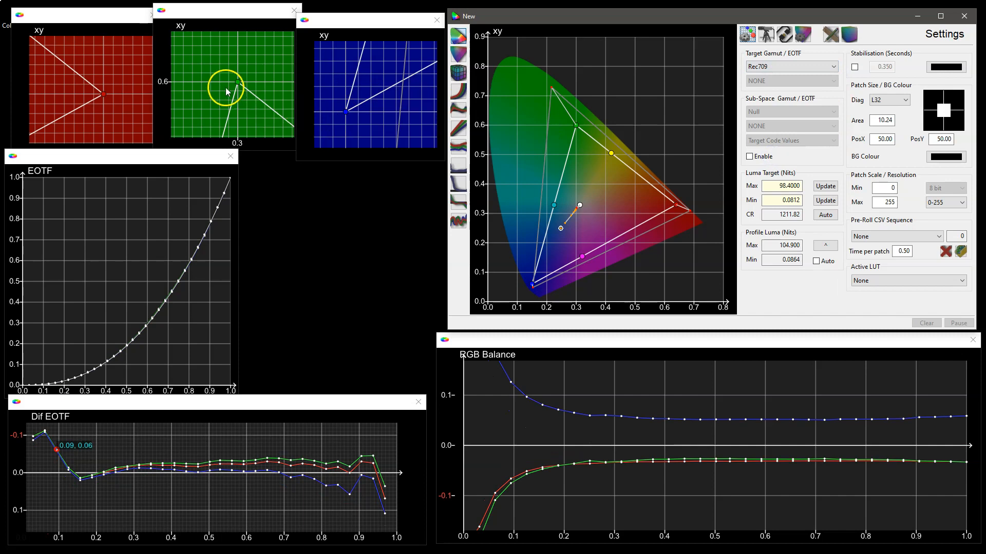
left_click(768, 66)
left_click(832, 191)
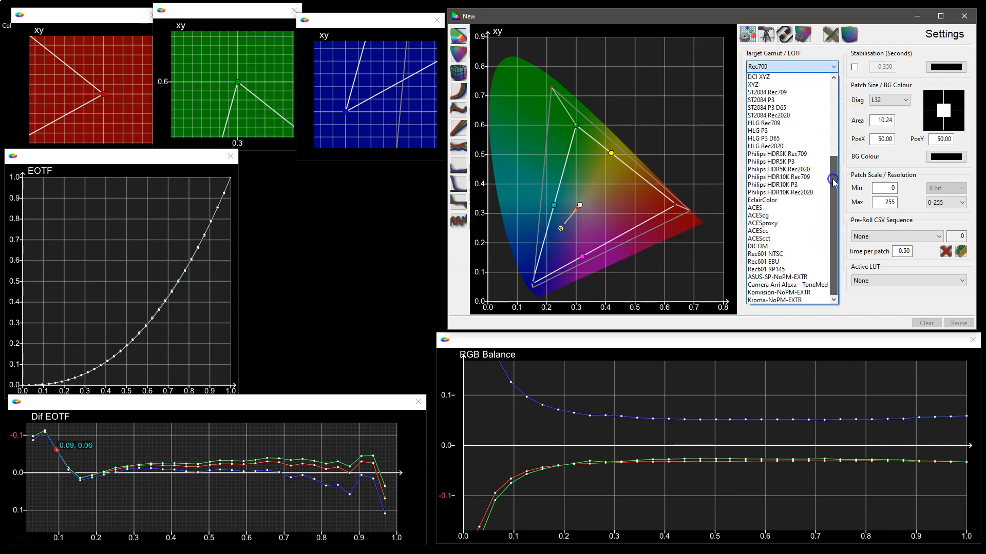
left_click(783, 302)
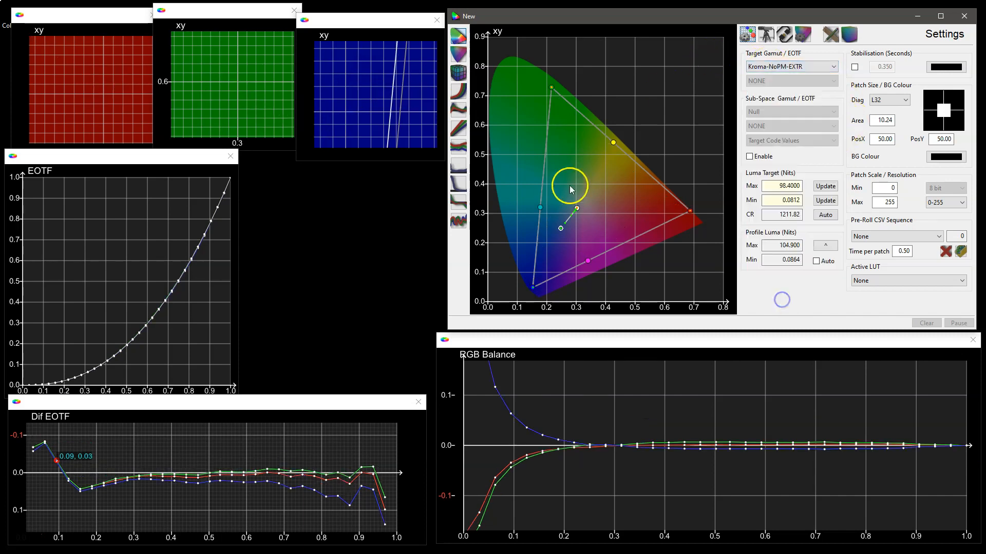
Frame the gamut triangle's red primary corner close up in the red xy graph
double_click(91, 100)
mouse_move(91, 100)
left_mouse_down()
mouse_move(79, 84)
mouse_move(89, 83)
left_mouse_up()
scroll(112, 132, "up", 5)
left_click_drag(112, 131, 121, 140)
mouse_move(108, 65)
left_mouse_down()
mouse_move(106, 100)
mouse_move(89, 89)
mouse_move(69, 95)
mouse_move(96, 105)
left_mouse_up()
scroll(108, 97, "up", 3)
scroll(122, 69, "up", 2)
Frame the gamut triangle's green primary corner close up in the green xy graph
double_click(214, 88)
left_click_drag(211, 75, 248, 124)
scroll(233, 102, "up", 4)
mouse_move(245, 76)
left_mouse_down()
mouse_move(245, 107)
mouse_move(236, 65)
left_mouse_up()
scroll(235, 65, "up", 3)
left_click_drag(244, 132, 246, 48)
scroll(242, 50, "up", 3)
scroll(246, 56, "up", 3)
left_click_drag(218, 87, 248, 105)
scroll(246, 104, "up", 2)
Frame the gamut triangle's blue primary corner close up in the blue xy graph
left_click(382, 112)
scroll(384, 90, "up", 5)
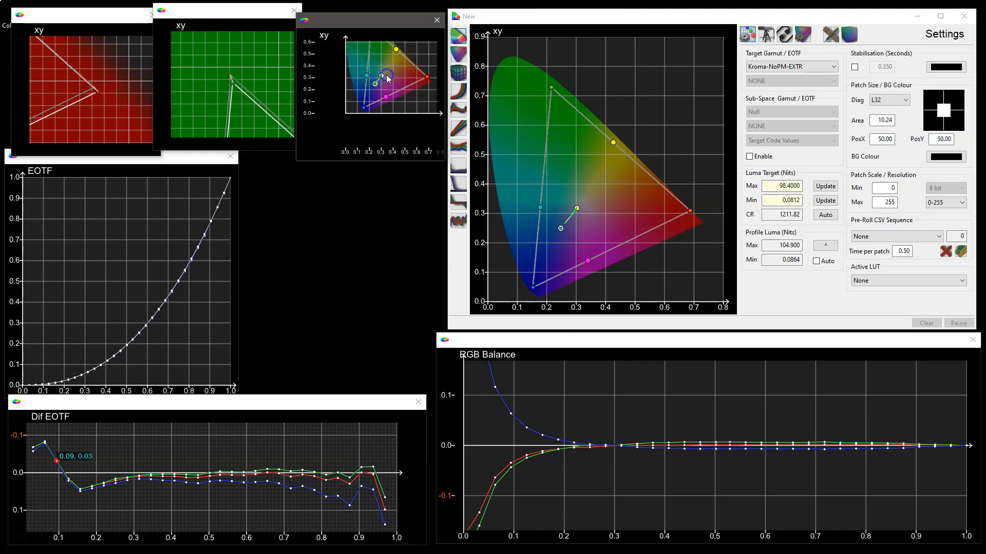
scroll(385, 128, "up", 4)
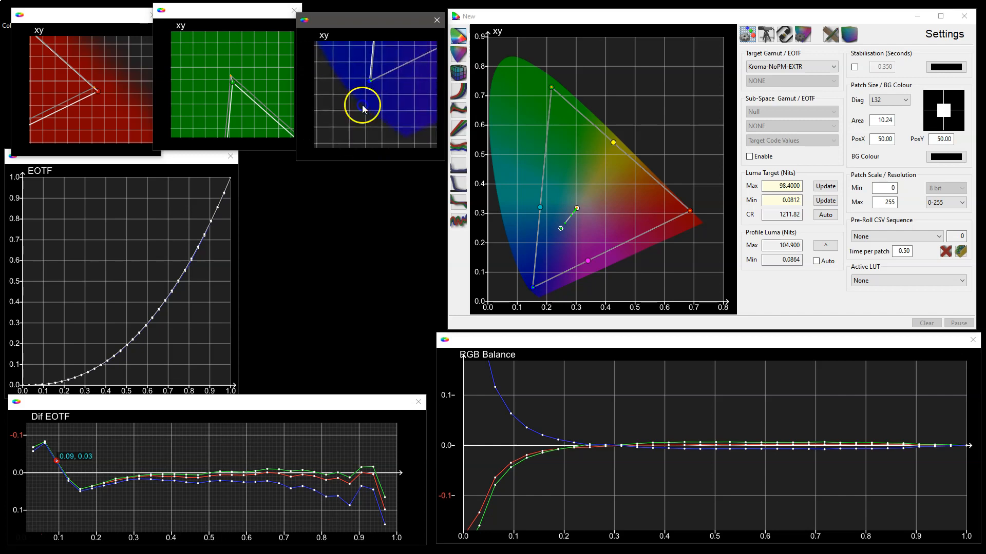
left_click_drag(381, 133, 390, 110)
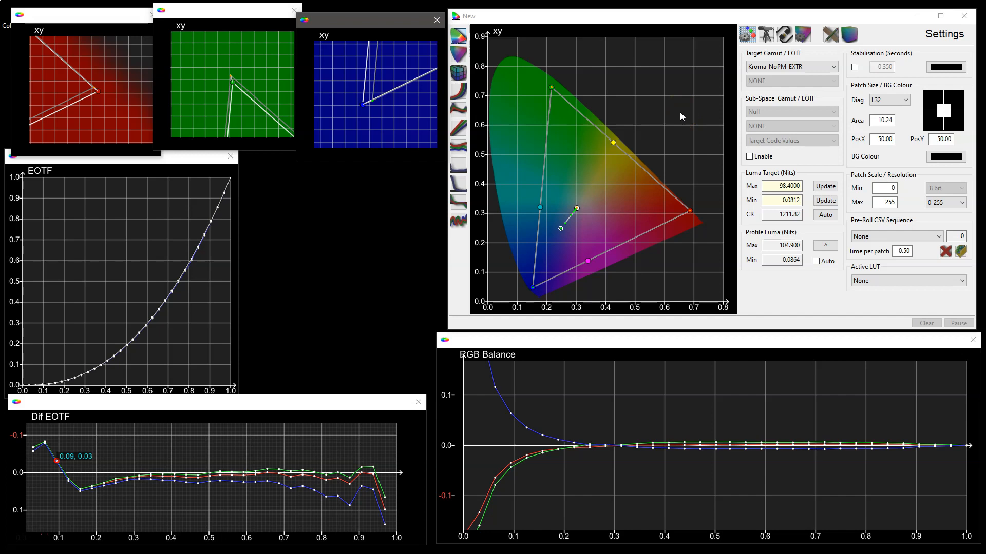
mouse_move(388, 113)
left_mouse_down()
mouse_move(390, 101)
mouse_move(391, 112)
left_mouse_up()
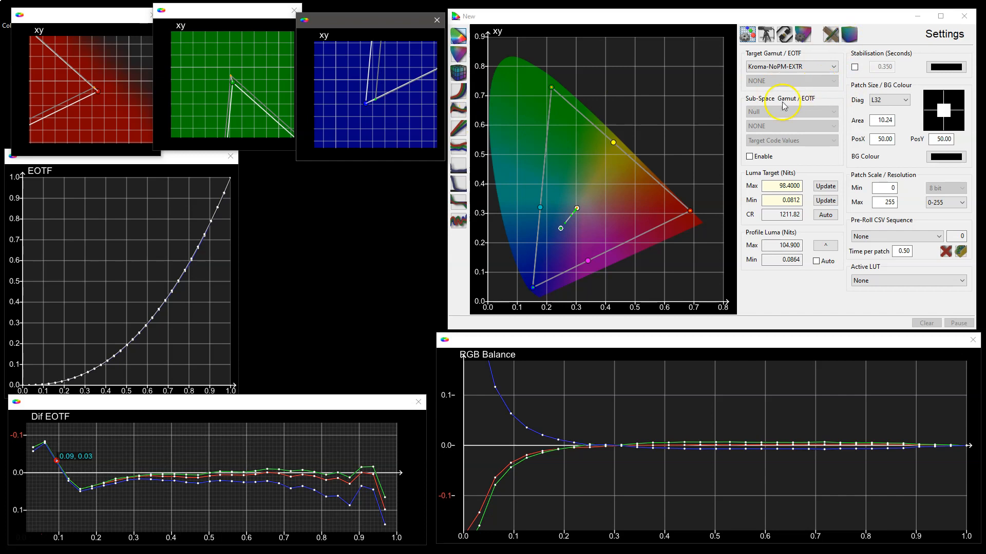
Set the Characterisation mode to Cube with a cube size of 21 and enable Drift Compensation
left_click(849, 35)
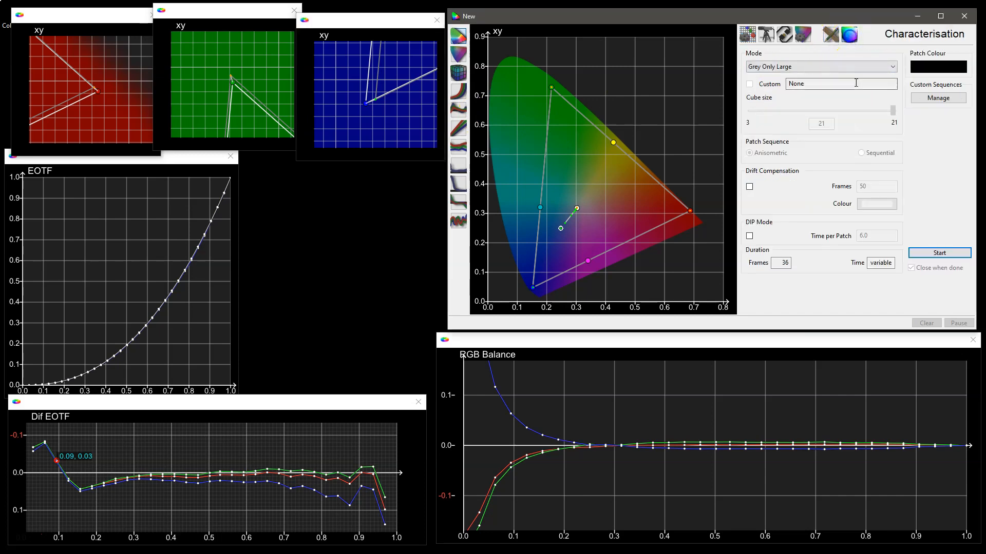
left_click(789, 68)
left_click(770, 77)
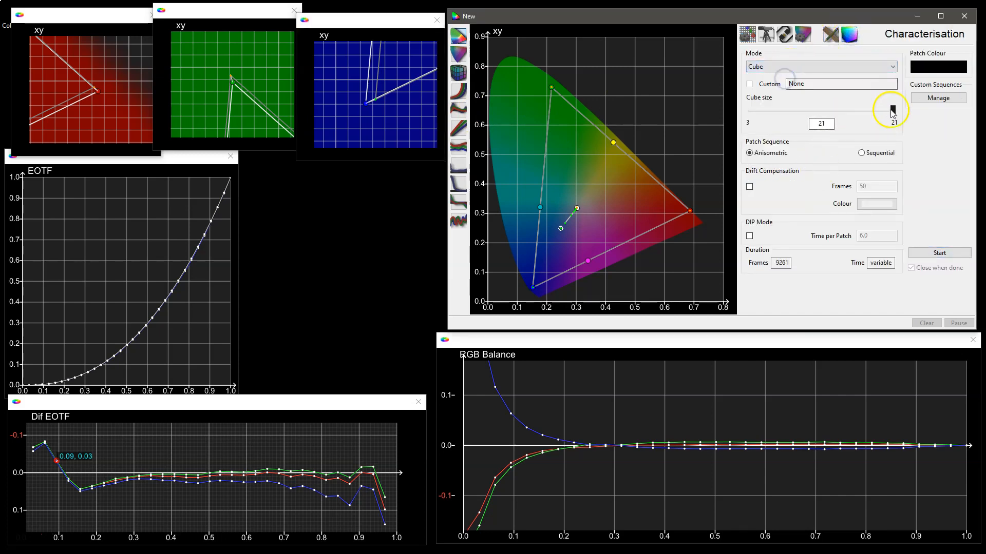
left_click(749, 187)
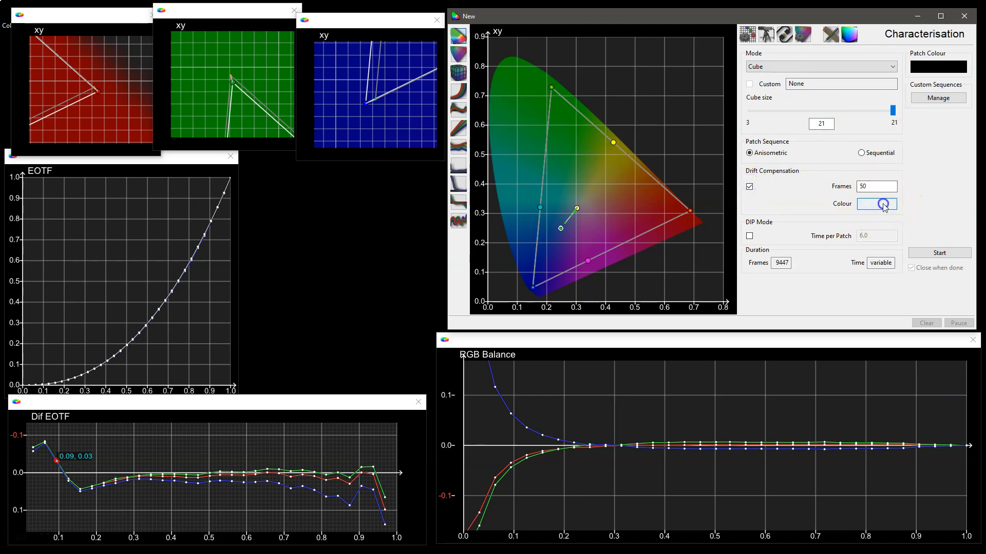
Try a mid-grey of 129 as the drift compensation colour, return to 240 and dismiss the colour dialog
left_click(876, 203)
left_click_drag(583, 36, 597, 53)
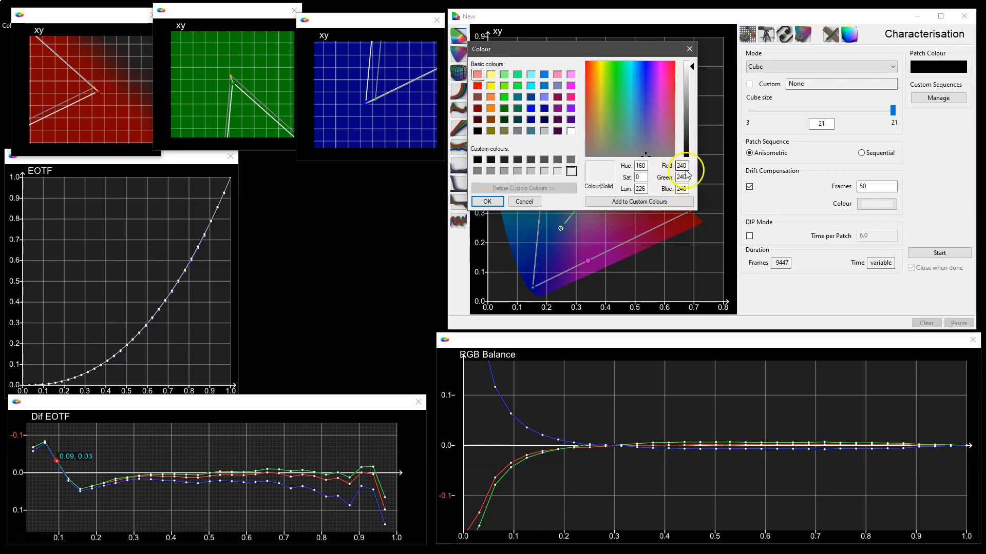
left_click(687, 108)
left_click(691, 109)
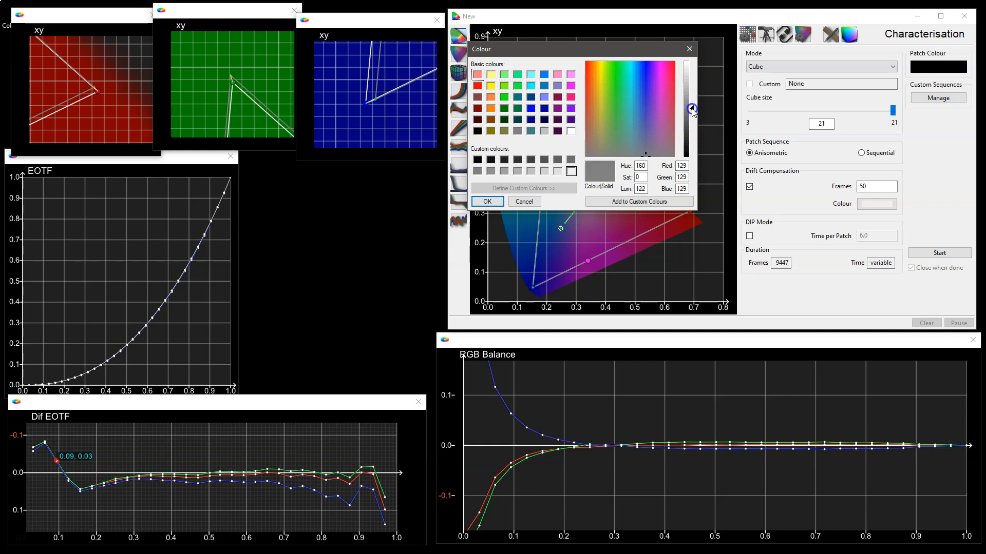
left_click_drag(692, 113, 694, 73)
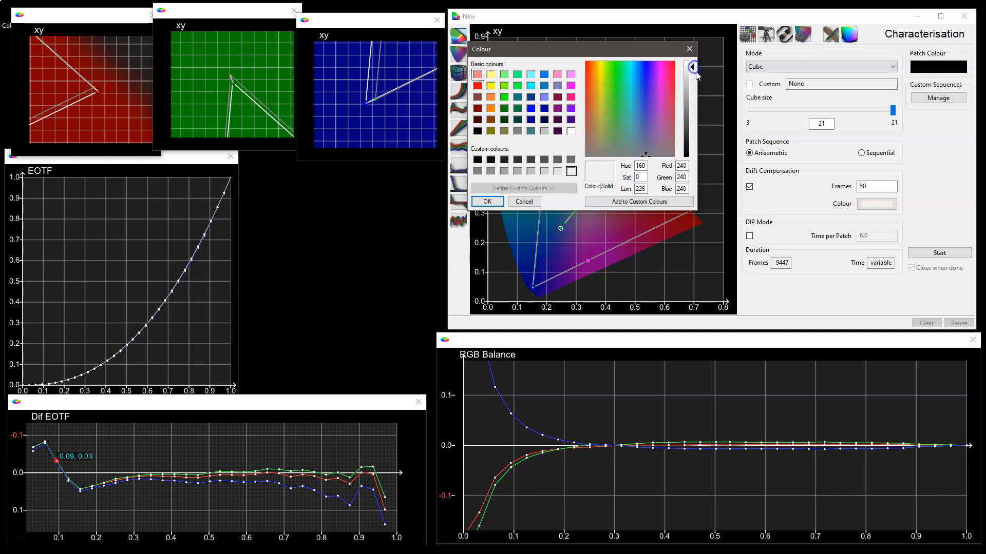
left_click(690, 51)
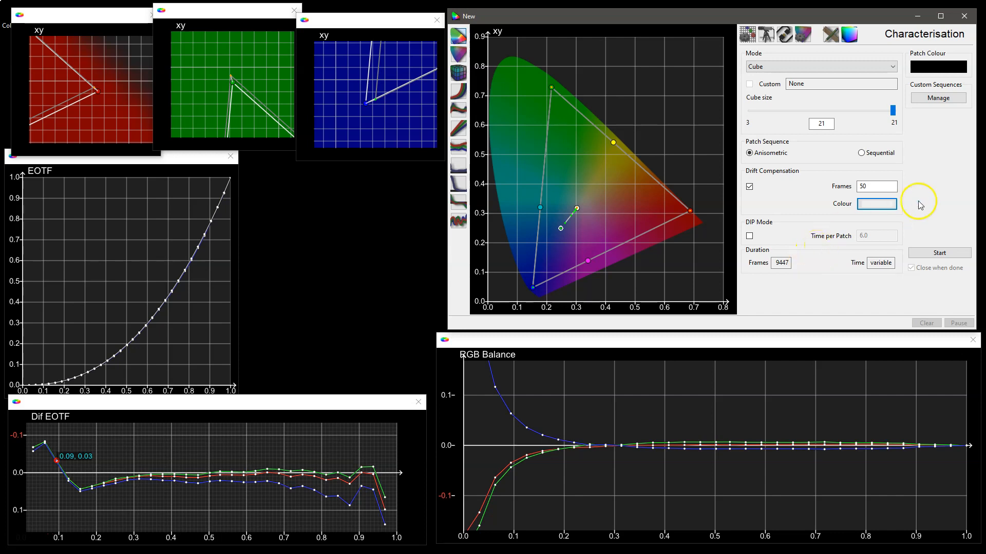
Start the cube characterisation and inspect the incoming measurement points from several angles in the 3D graph
left_click(938, 254)
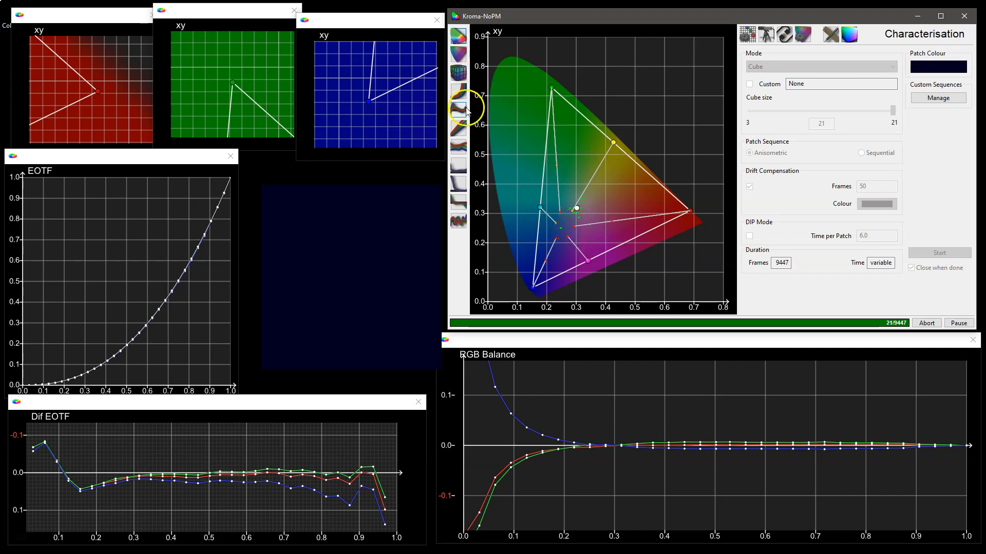
left_click(459, 72)
mouse_move(590, 139)
left_mouse_down()
mouse_move(605, 135)
mouse_move(627, 220)
mouse_move(592, 137)
mouse_move(631, 237)
mouse_move(574, 149)
left_mouse_up()
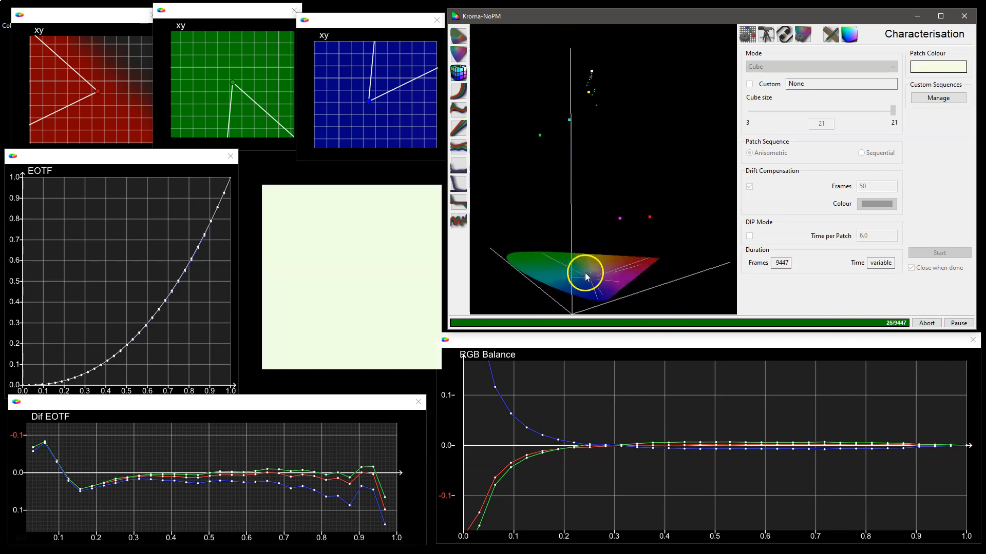
left_click_drag(633, 264, 618, 233)
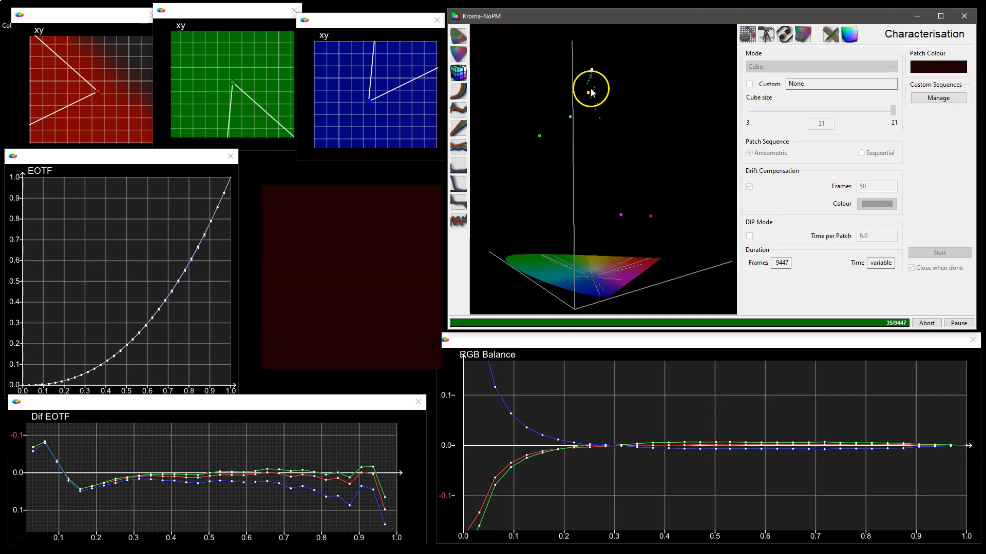
left_click_drag(612, 138, 574, 88)
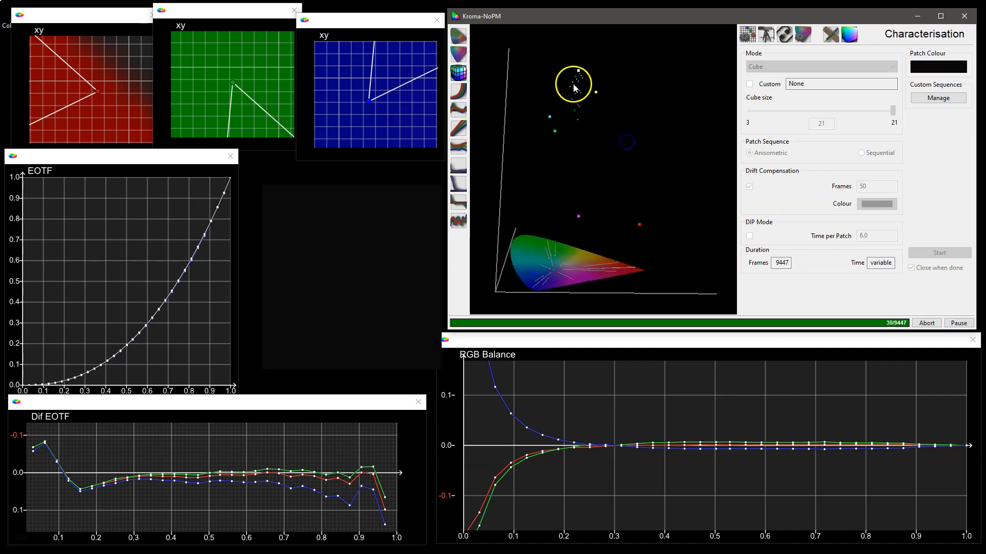
left_click_drag(618, 174, 671, 203)
left_click_drag(654, 286, 576, 134)
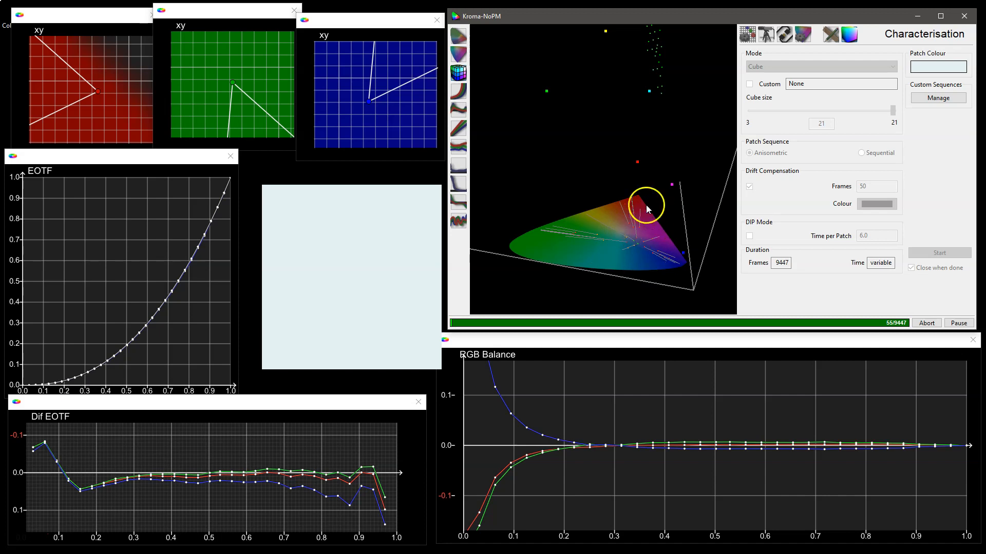
left_click_drag(639, 254, 615, 214)
left_click_drag(627, 130, 606, 127)
Show the main gamut graph in xy and then uv, and refine the framing of the blue primary graph
left_click(458, 36)
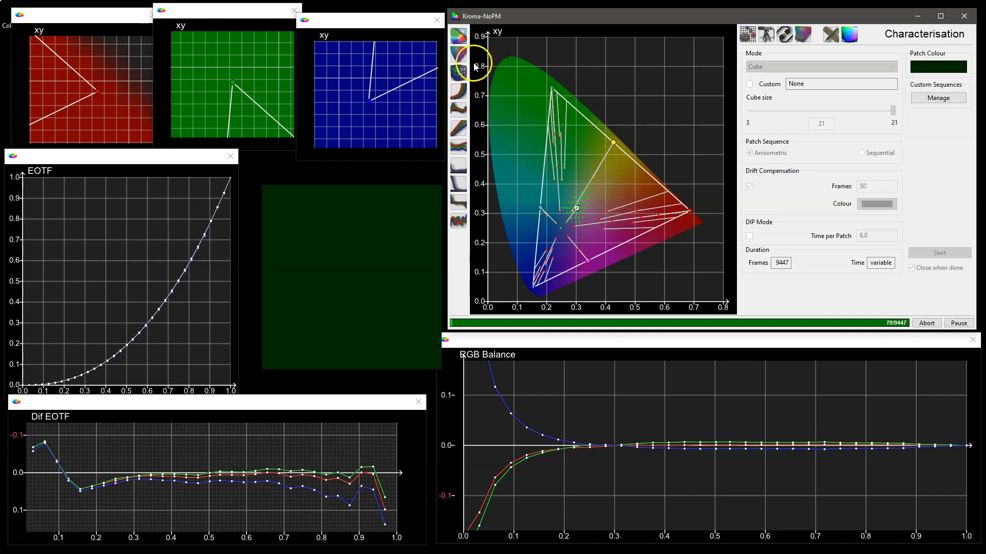
left_click(459, 54)
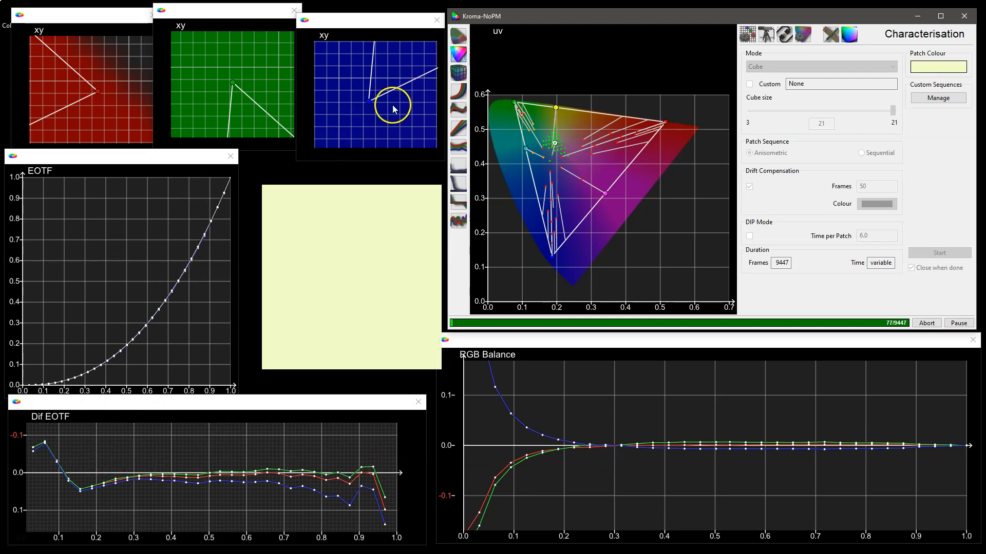
left_click(380, 91)
scroll(380, 98, "down", 5)
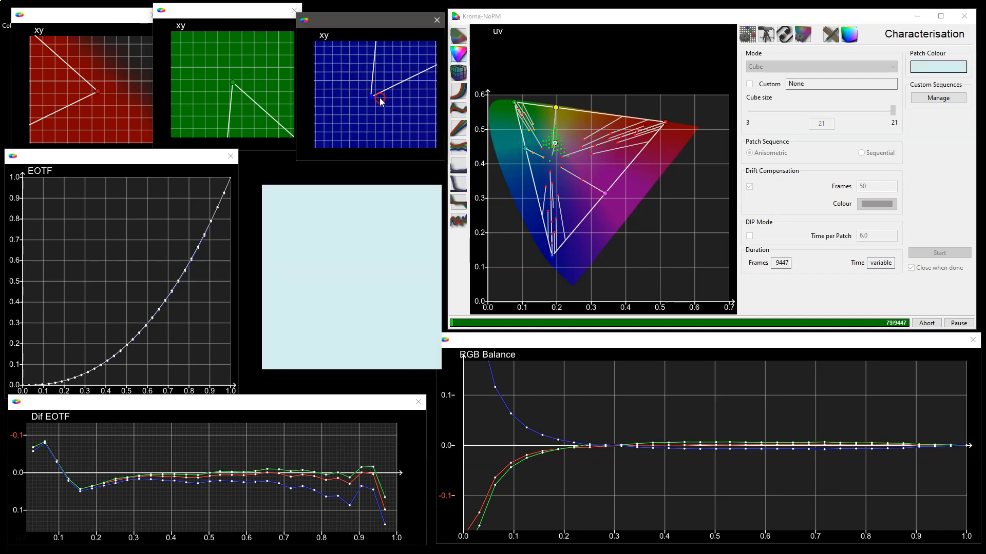
scroll(378, 105, "up", 5)
left_click_drag(404, 80, 386, 97)
scroll(390, 100, "down", 3)
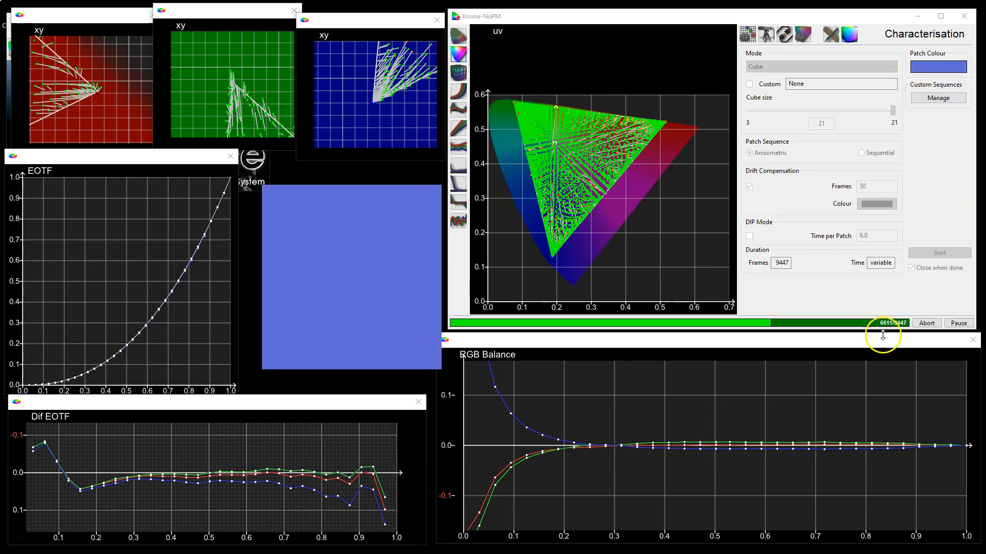
Inspect the measured points in the uv diagram up close
left_click(572, 175)
scroll(572, 175, "up", 5)
left_click_drag(578, 178, 643, 163)
scroll(599, 171, "up", 1)
Switch the main graph to the 3D view and move the main ColourSpace window off the primary graphs
left_click(471, 70)
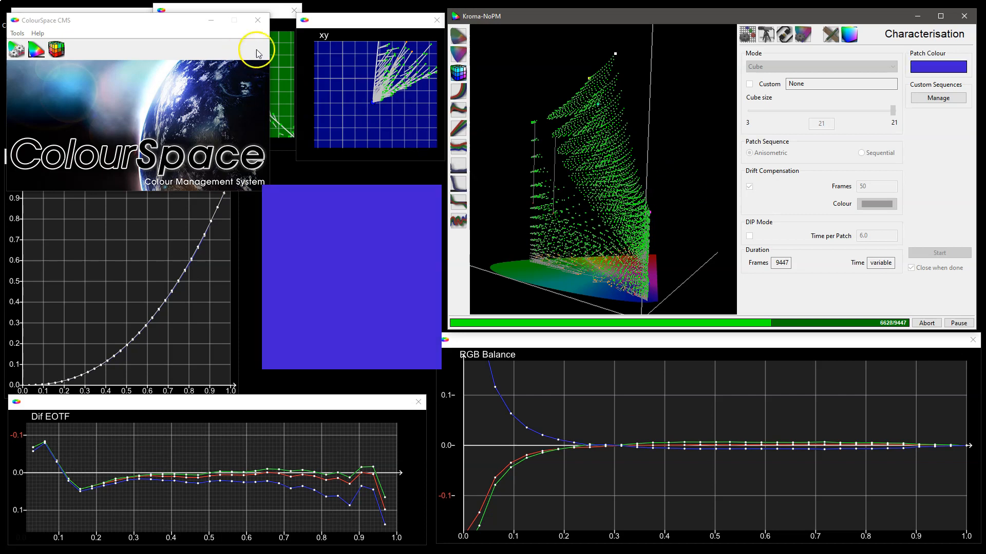
left_click_drag(172, 26, 985, 125)
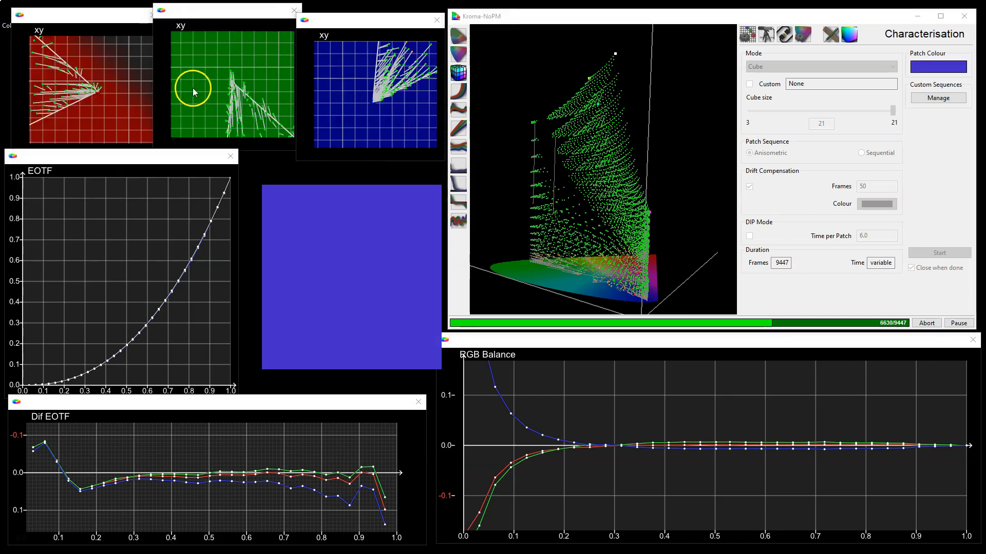
Adjust the framing of the blue, green and red primary corner graphs around their measured tangent lines
mouse_move(379, 92)
left_mouse_down()
mouse_move(341, 139)
mouse_move(369, 103)
left_mouse_up()
mouse_move(246, 96)
left_mouse_down()
mouse_move(203, 70)
mouse_move(226, 69)
mouse_move(241, 98)
mouse_move(250, 98)
mouse_move(248, 81)
left_mouse_up()
scroll(240, 98, "down", 3)
scroll(248, 81, "up", 2)
left_click_drag(97, 78, 112, 80)
Examine the measured cube's 3D point cloud from several angles
left_click_drag(620, 161, 640, 190)
left_click_drag(651, 104, 629, 183)
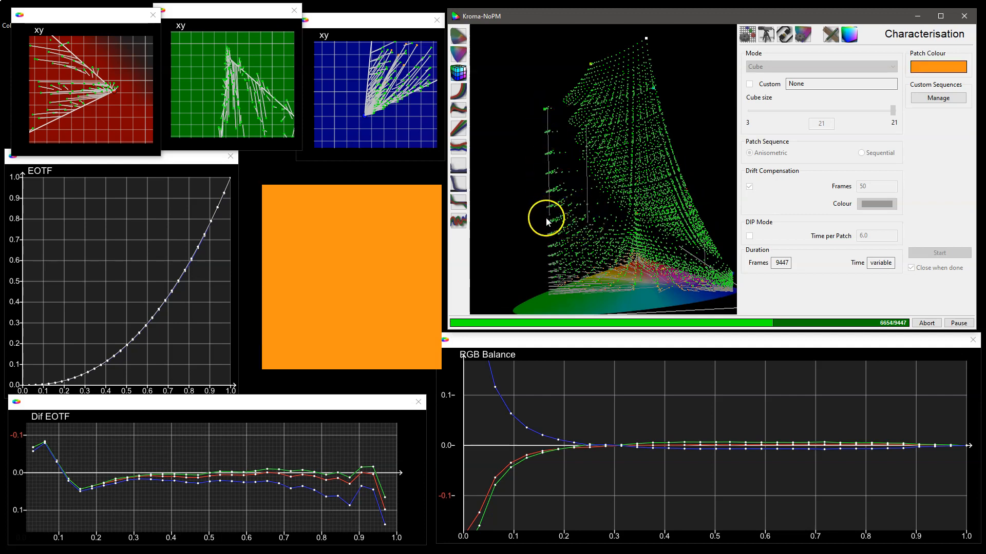
left_click_drag(608, 189, 632, 181)
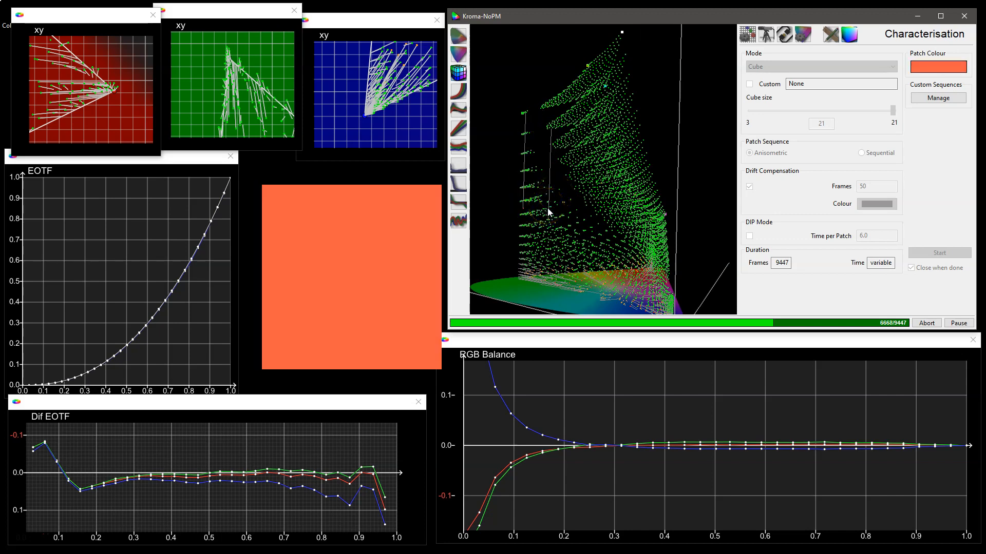
left_click(569, 218)
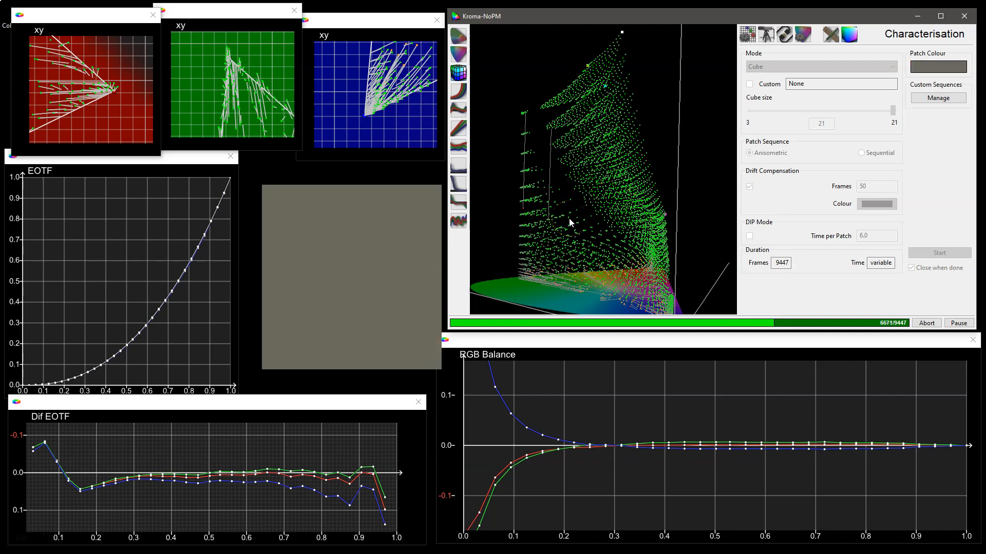
left_click_drag(589, 222, 647, 170)
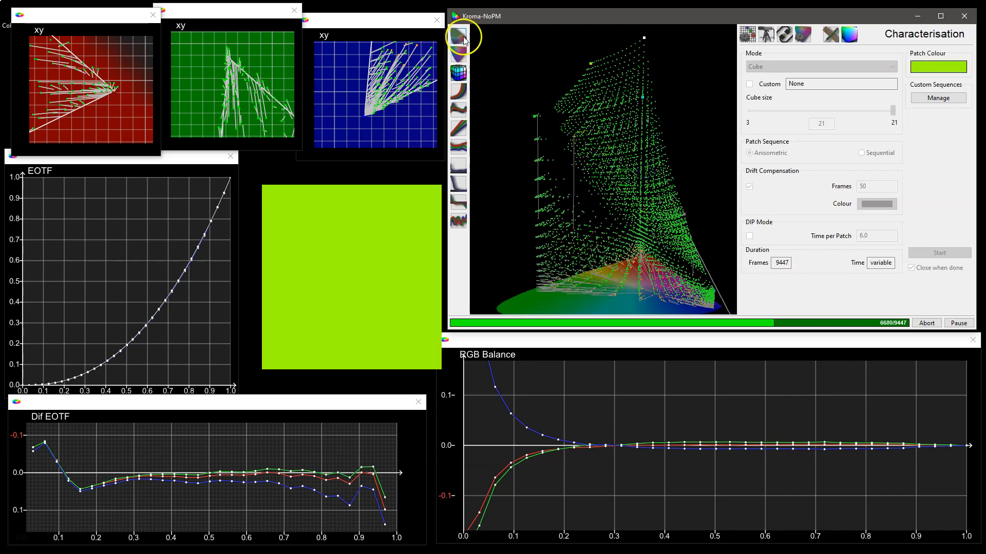
Show the main graph as the xy diagram and examine the points around the white point
left_click(459, 37)
scroll(611, 185, "up", 4)
left_click_drag(585, 191, 636, 180)
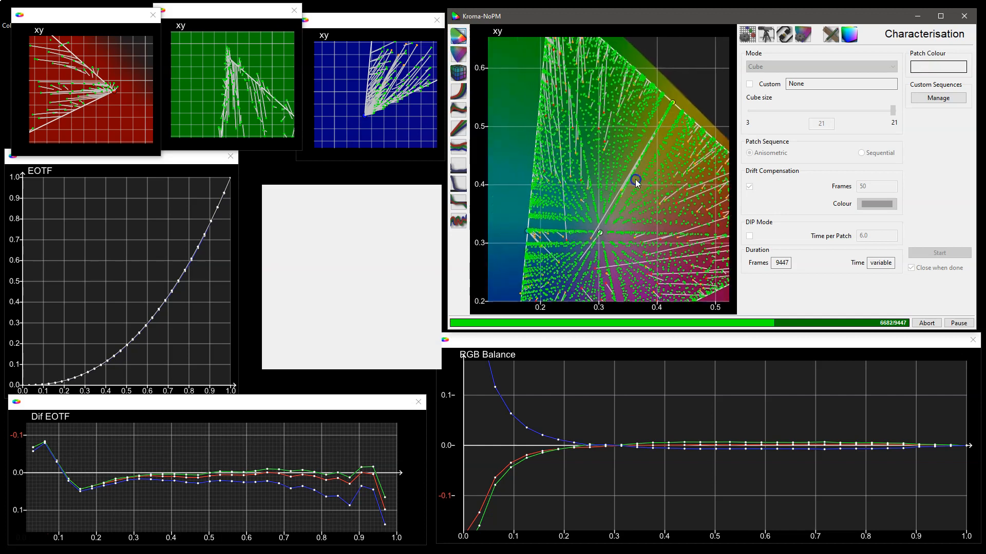
Restrict the delta-E filter in Graph Options to Red and inspect the remaining points in the xy diagram
left_click(804, 37)
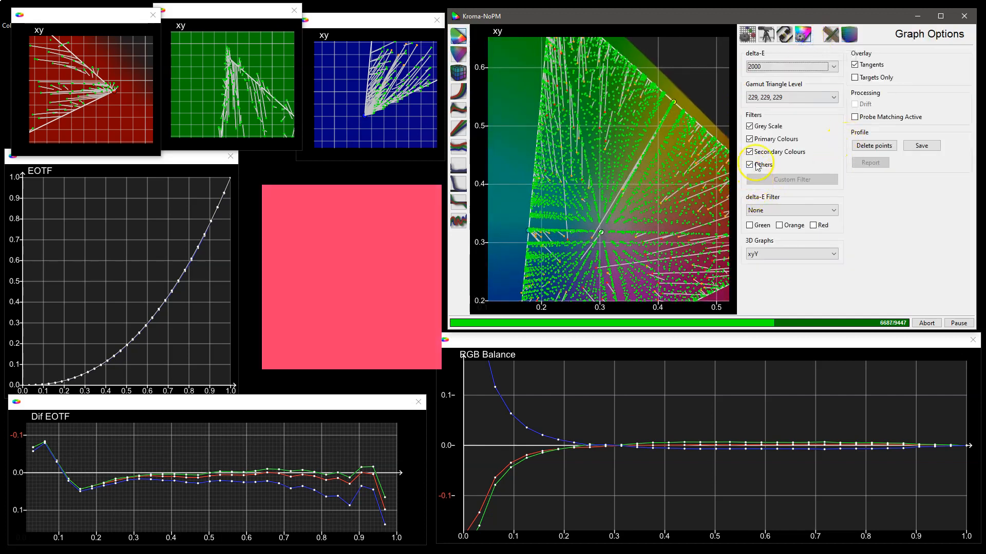
left_click(813, 226)
left_click_drag(645, 209, 666, 194)
left_click_drag(638, 146, 614, 153)
left_click_drag(641, 240, 638, 171)
Examine the Red-filtered points in the 3D graph and again in the xy diagram
left_click(460, 73)
left_click_drag(572, 131, 636, 188)
left_click_drag(503, 109, 640, 251)
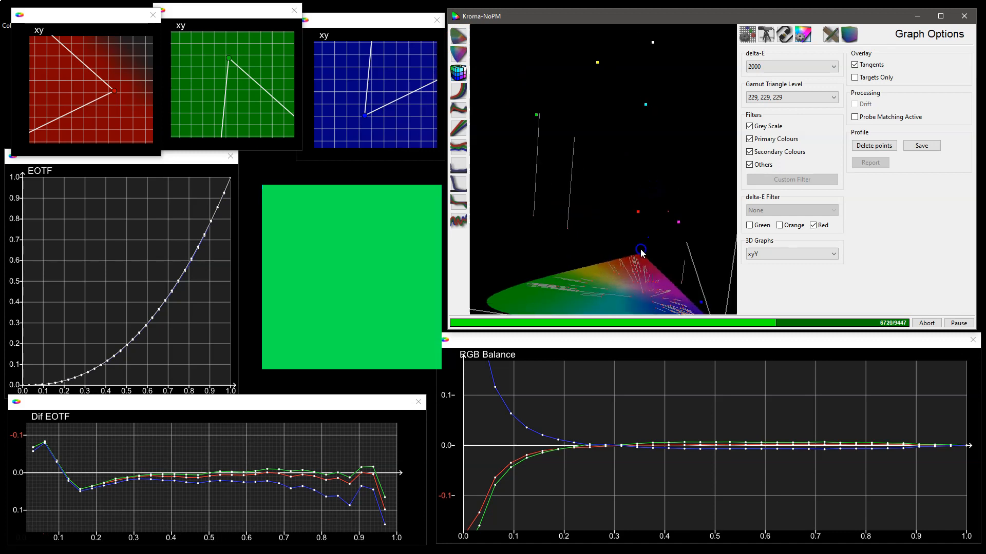
left_click(462, 41)
left_click_drag(608, 132, 619, 220)
left_click(534, 148)
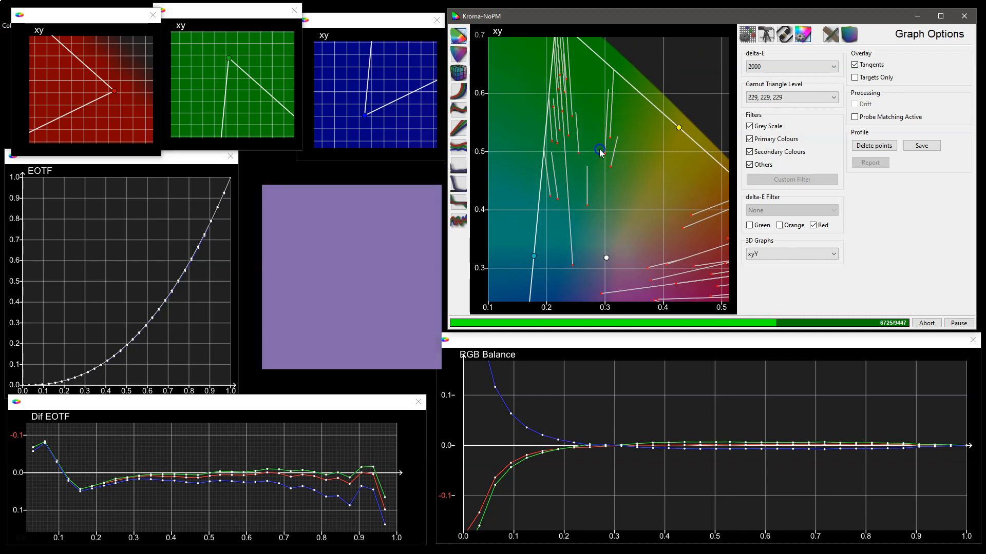
Display the 3D graph as RGB CUBE and examine the Red-filtered points inside it from several angles
left_click_drag(599, 149, 619, 191)
left_click_drag(637, 249, 604, 180)
left_click_drag(624, 221, 618, 170)
left_click(459, 73)
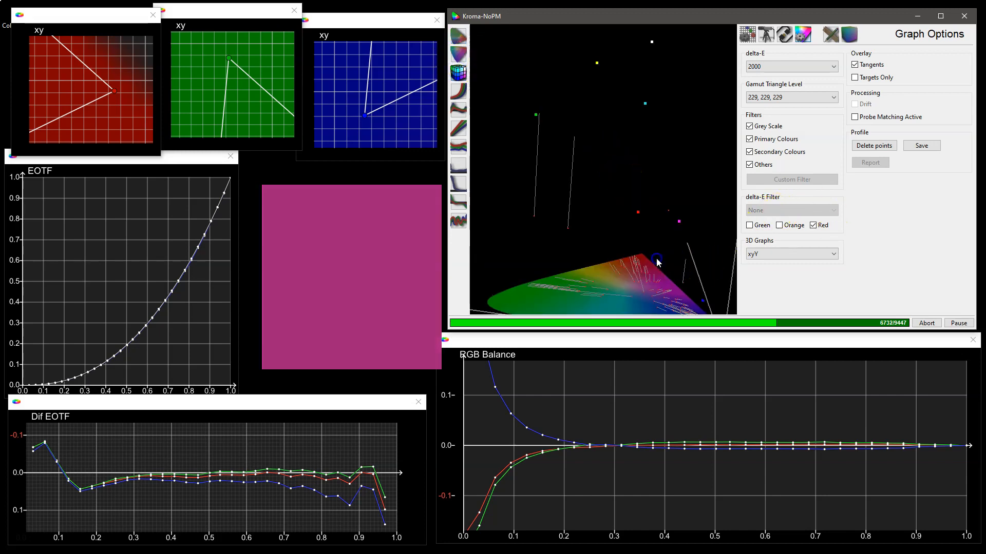
left_click(832, 255)
left_click(806, 280)
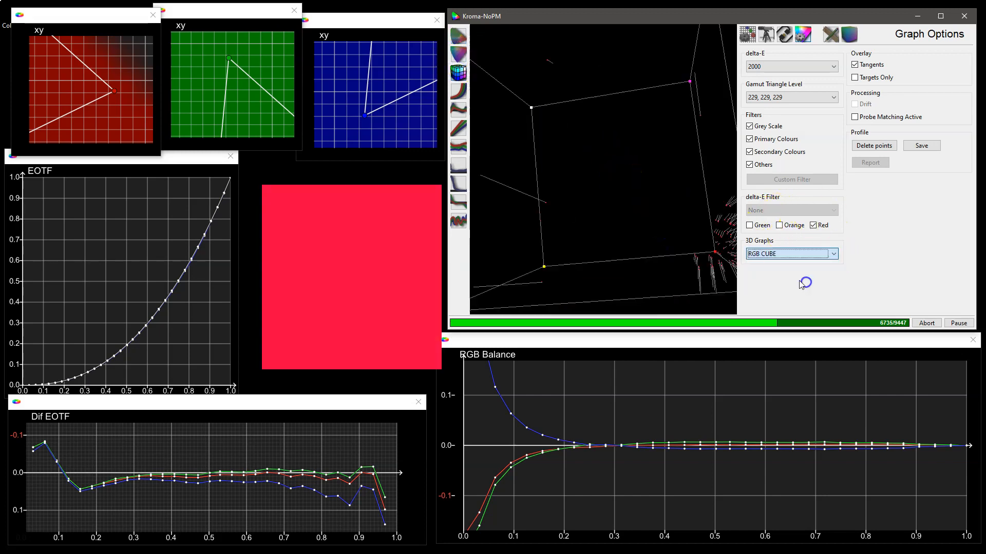
left_click_drag(653, 176, 665, 202)
left_click_drag(612, 168, 548, 304)
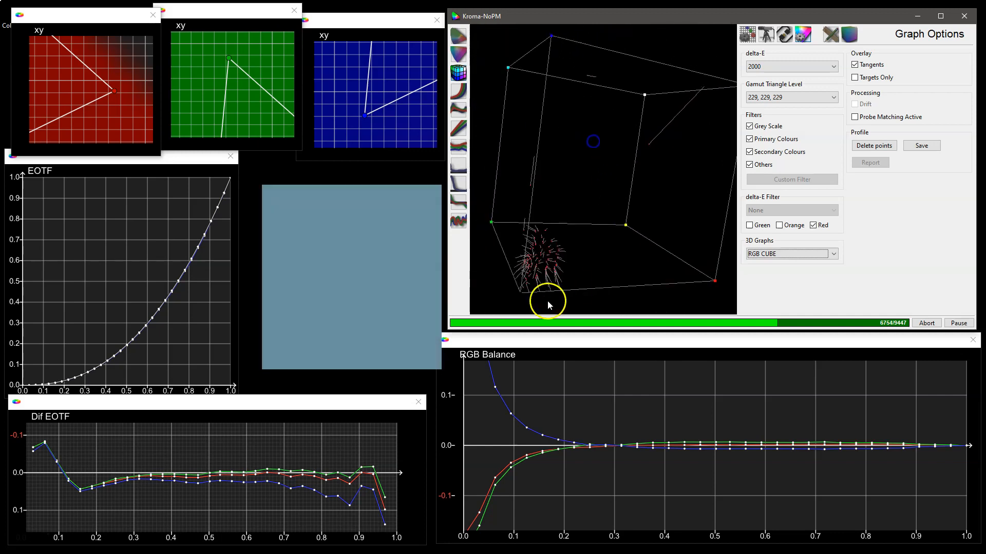
left_click_drag(535, 270, 641, 197)
Show the main graph as the xy diagram again and clear the Red delta-E filter
left_click(458, 36)
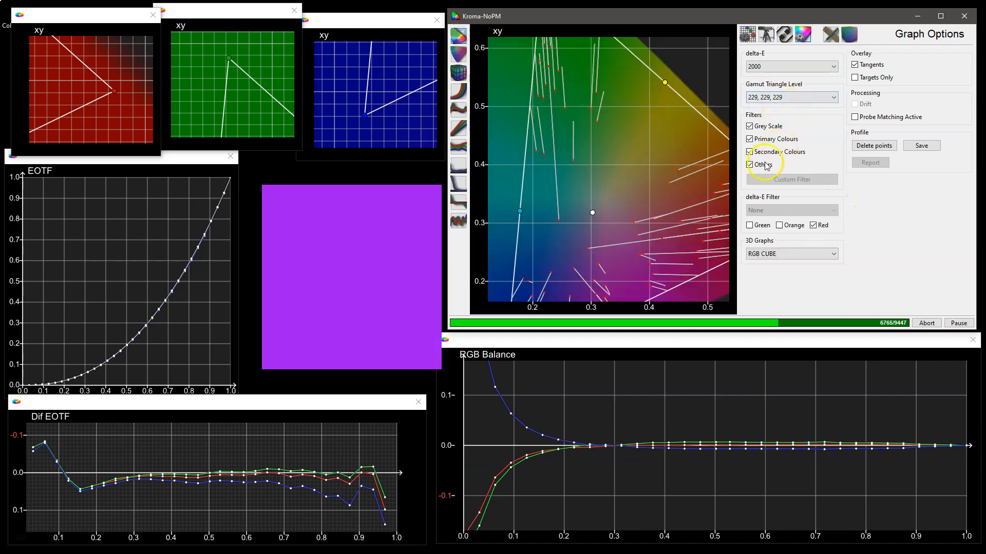
left_click(813, 226)
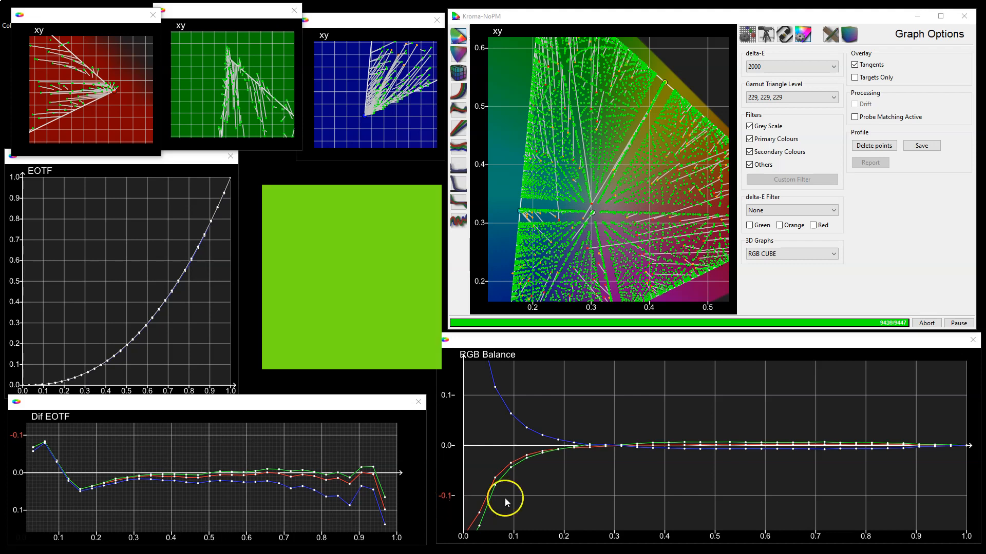
left_click_drag(640, 220, 618, 163)
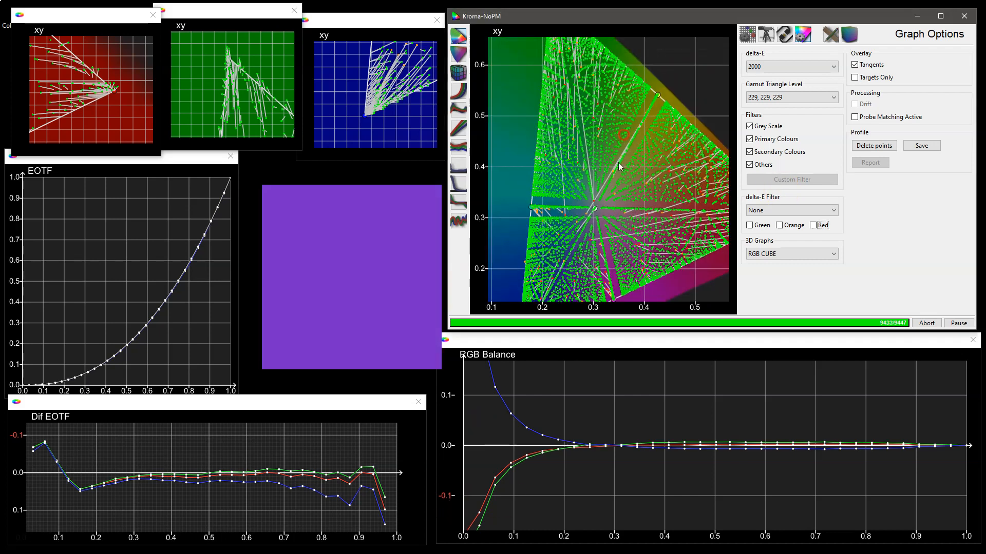
Return to the 3D graph, set its type to xyY and inspect the unfiltered point cloud
left_click(461, 79)
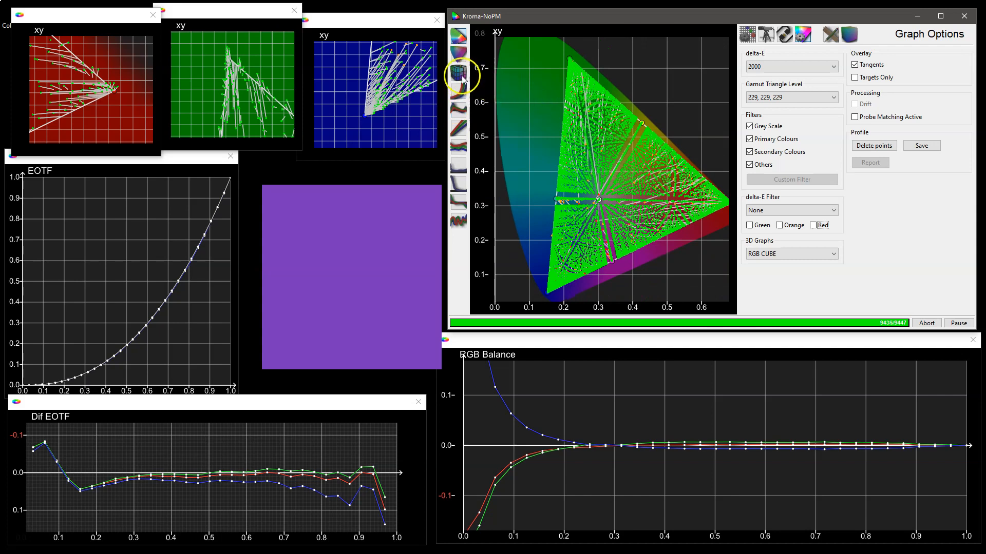
left_click(781, 254)
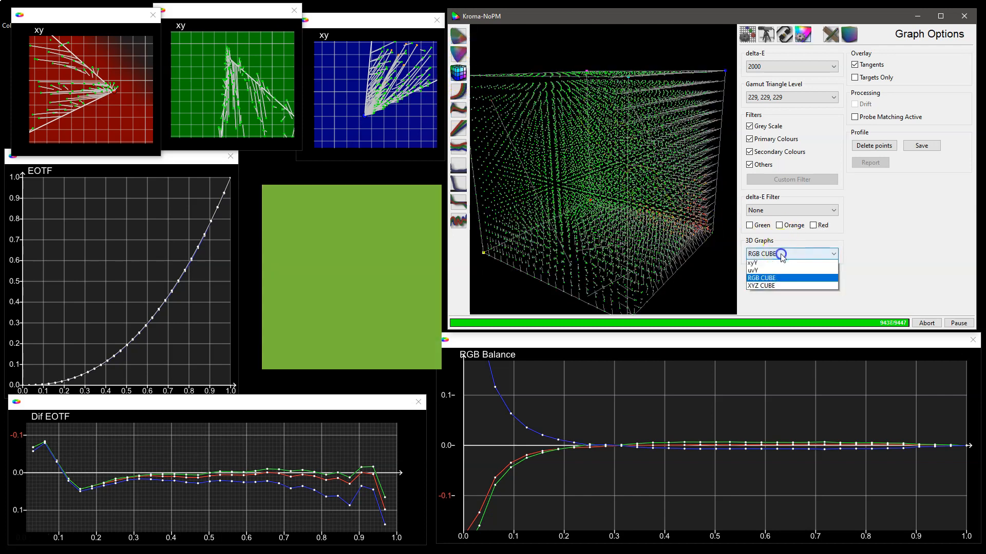
left_click(777, 263)
left_click_drag(631, 152, 649, 239)
left_click_drag(667, 125, 603, 119)
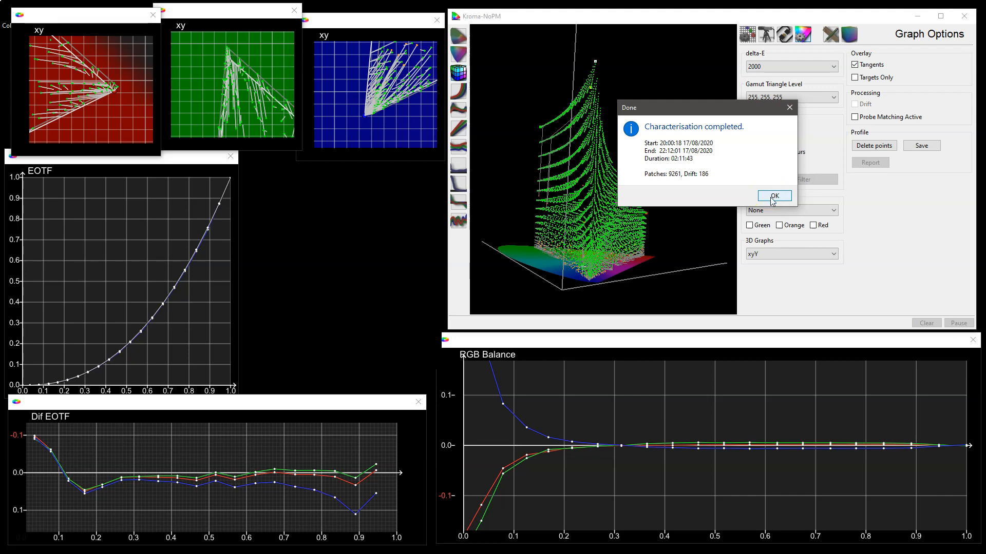
Dismiss the characterisation completion notice and examine the full xyY point cloud from different angles
left_click(773, 196)
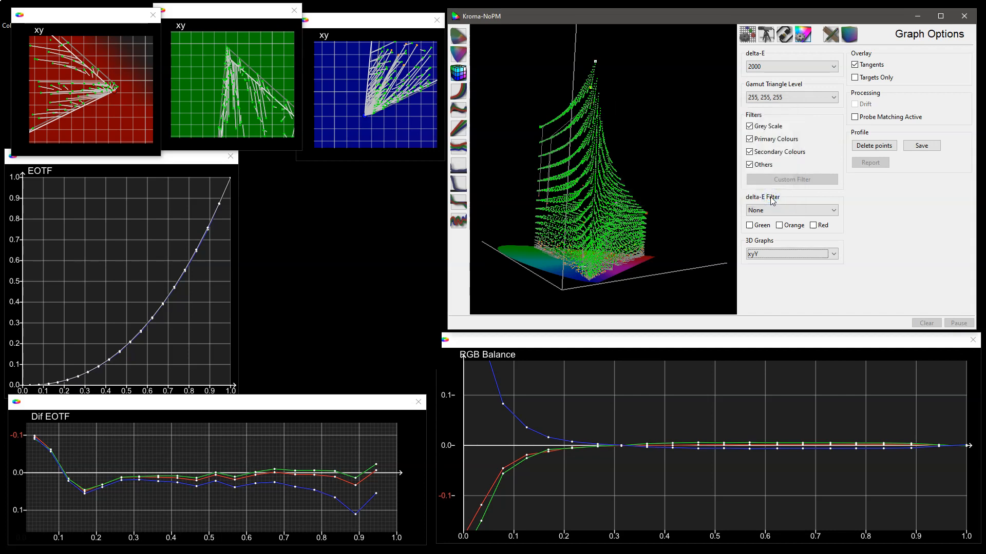
left_click_drag(642, 240, 690, 154)
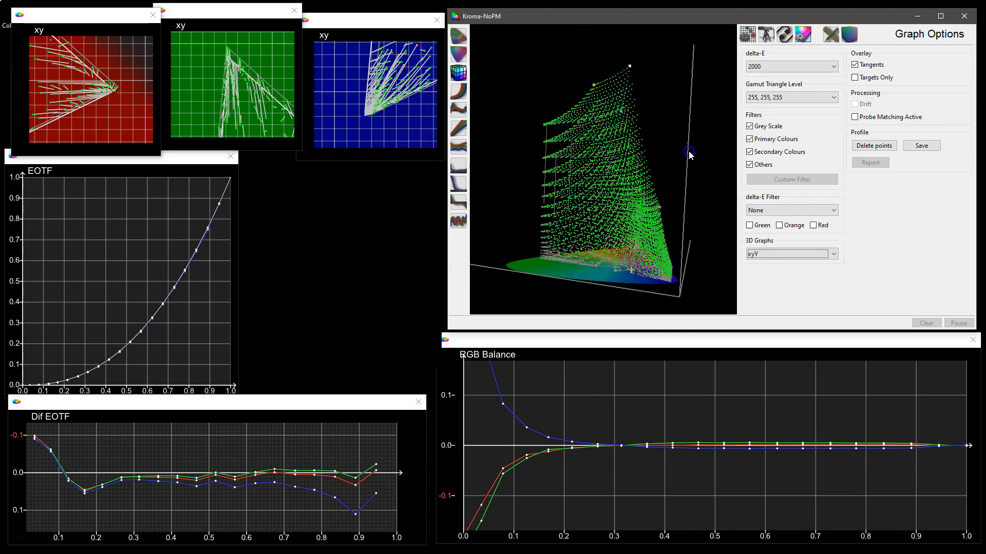
mouse_move(587, 194)
left_mouse_down()
mouse_move(599, 169)
mouse_move(590, 152)
mouse_move(580, 175)
left_mouse_up()
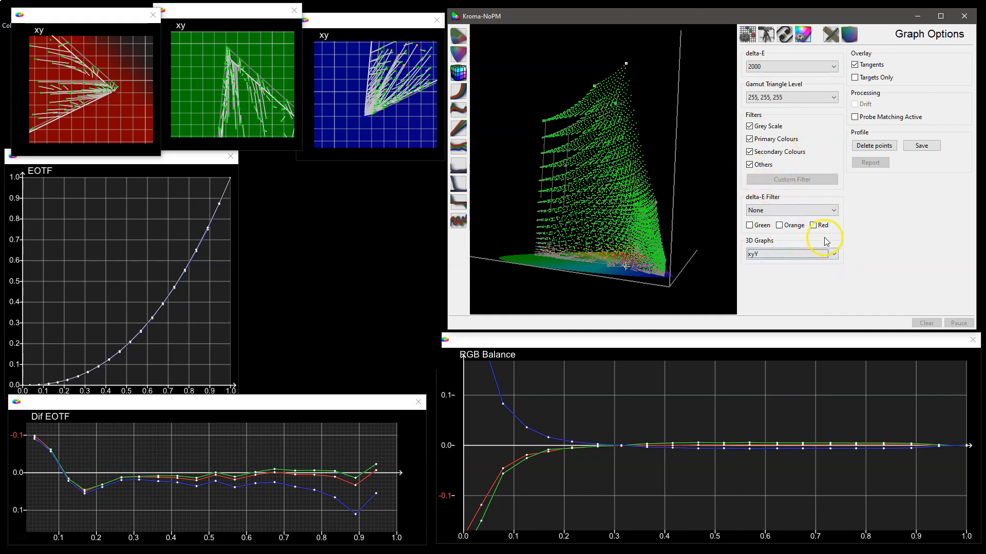
Filter the finished characterisation to Red delta-E points, examine the outliers in the xyY graph, and clear the filter
left_click(813, 226)
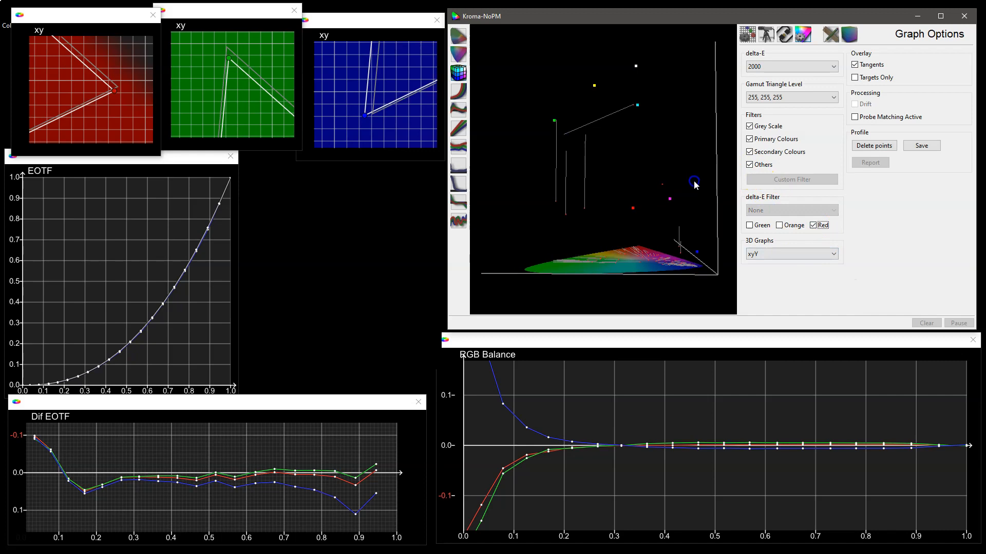
left_click_drag(642, 174, 650, 142)
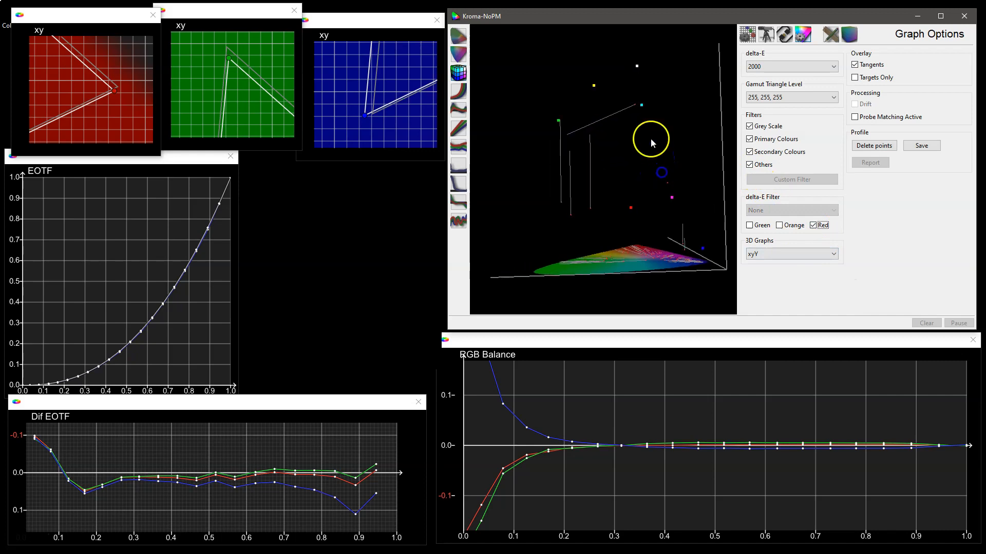
left_click_drag(659, 200, 707, 183)
left_click(813, 225)
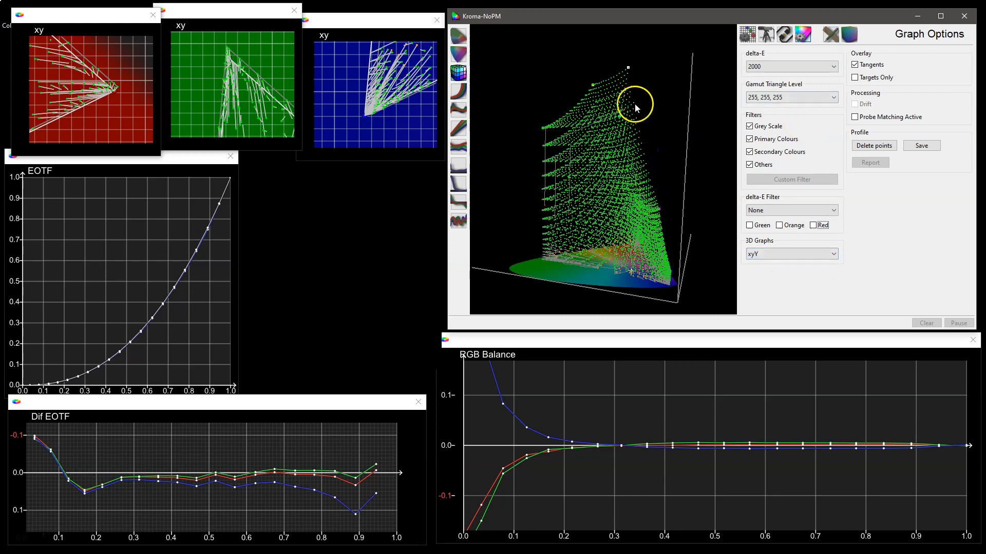
Set the delta-E filter to > 5.0 in the xy diagram and open Point Info for the outlier beside the white point
left_click(459, 37)
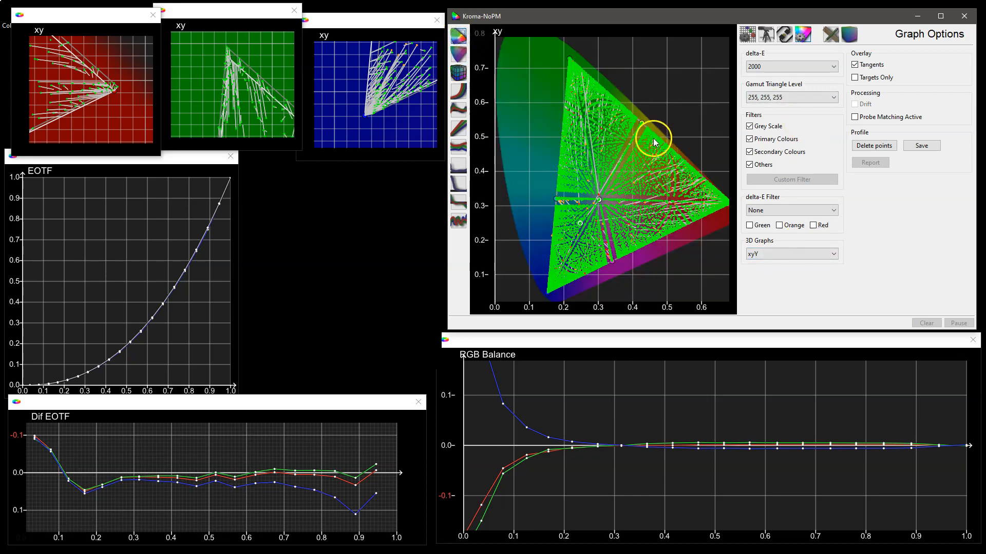
left_click(821, 211)
left_click(816, 306)
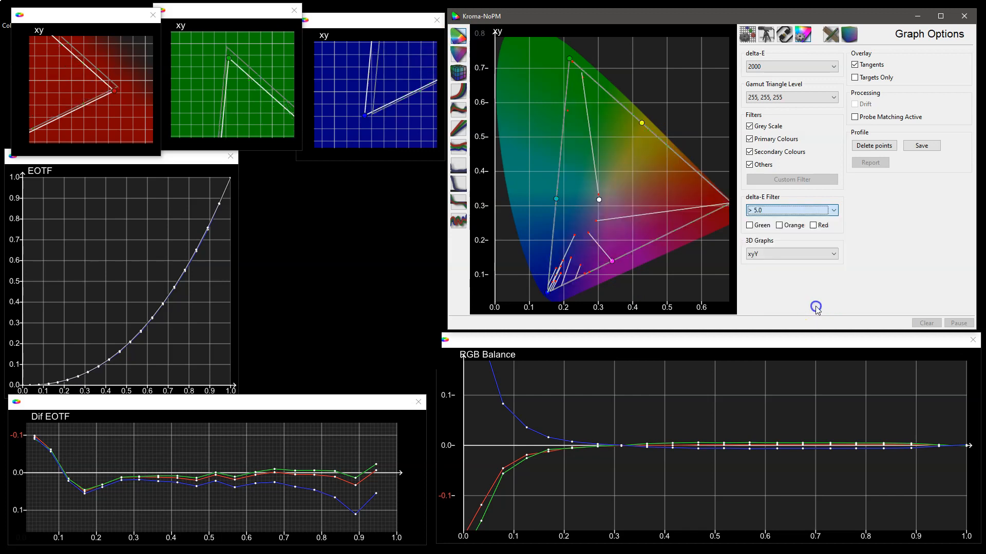
left_click_drag(609, 174, 608, 165)
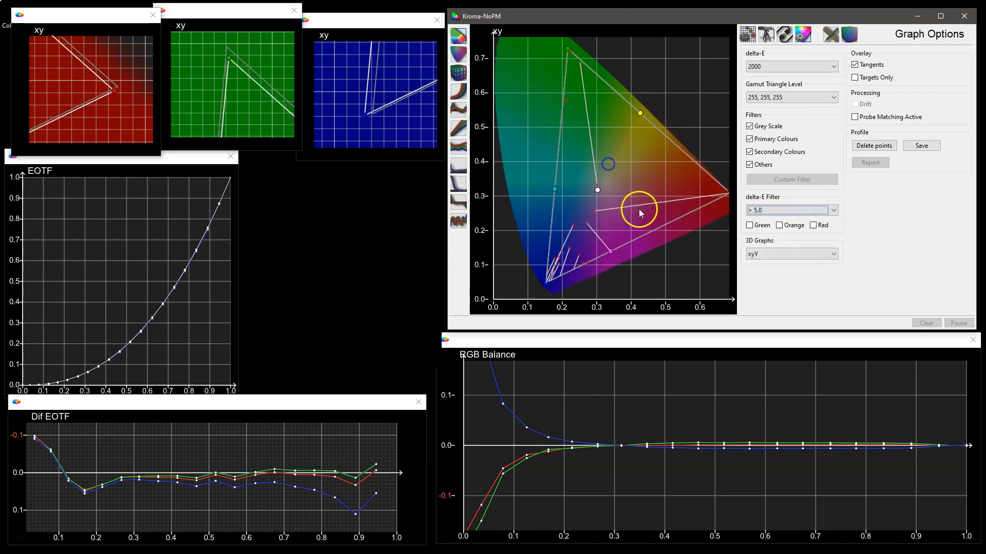
left_click(597, 185)
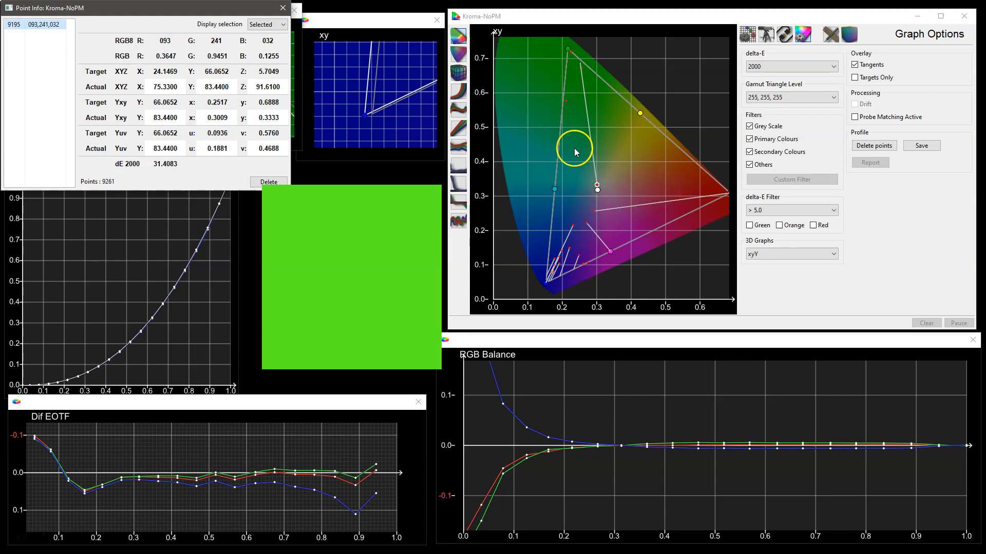
Examine the selected outlier's position and target line in the 3D graph, and close its Point Info
left_click(458, 73)
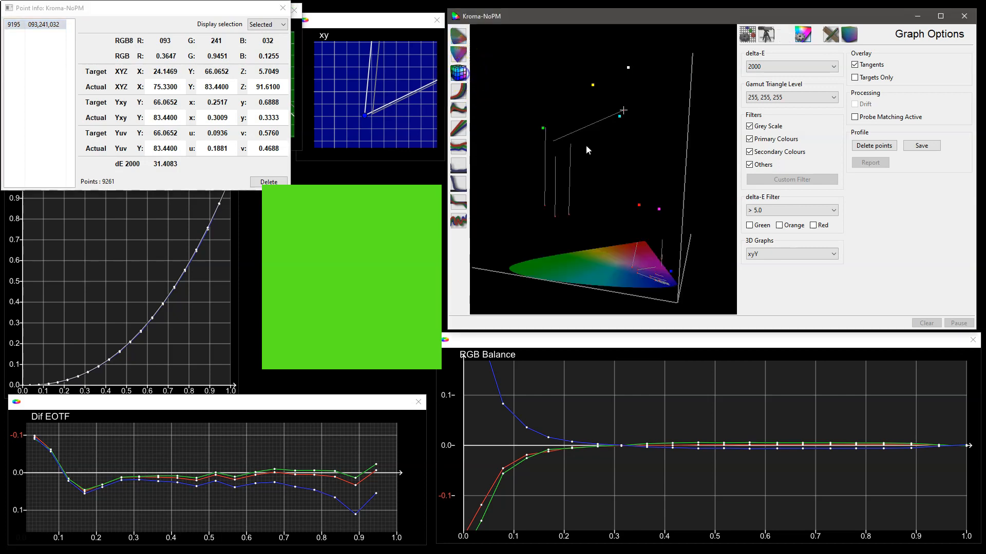
left_click_drag(670, 201, 676, 172)
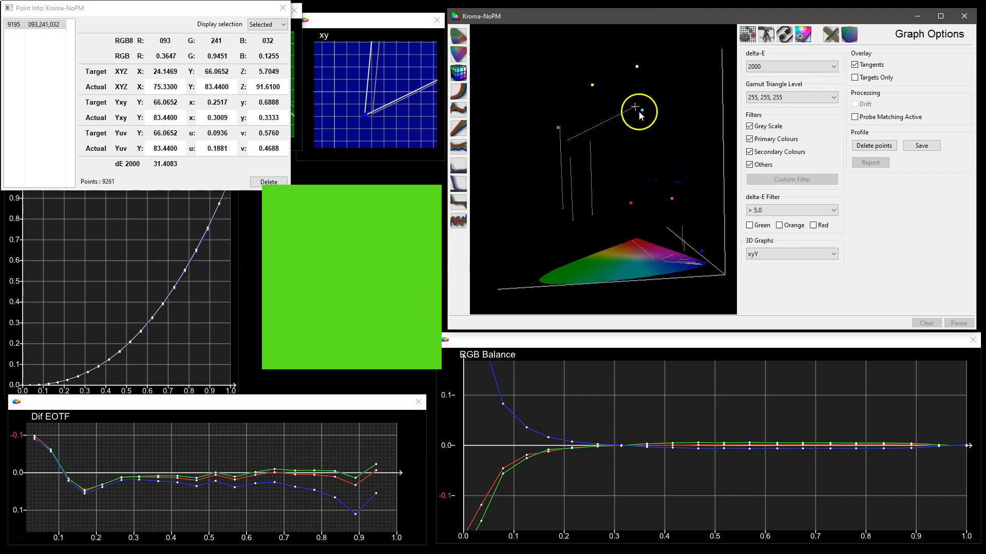
left_click_drag(600, 154, 677, 111)
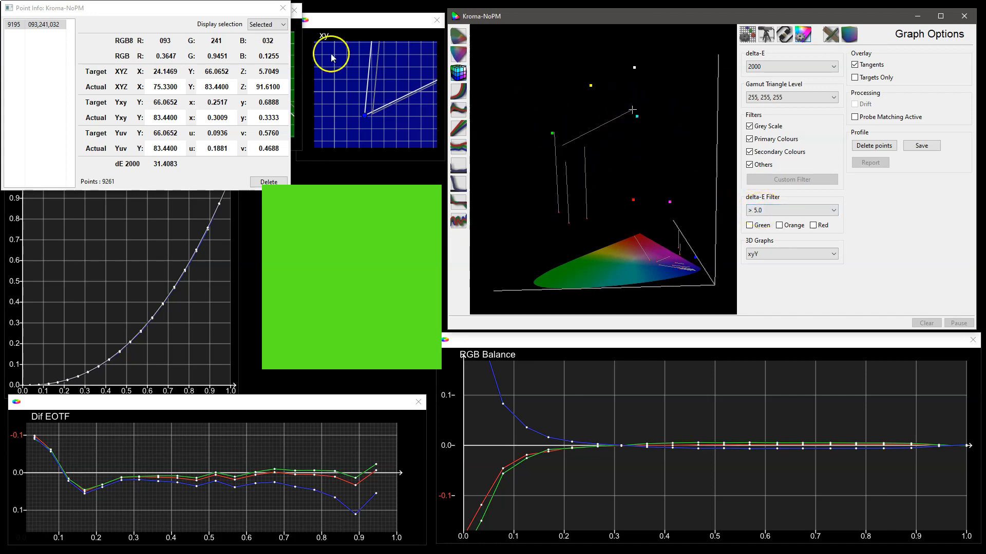
left_click(282, 8)
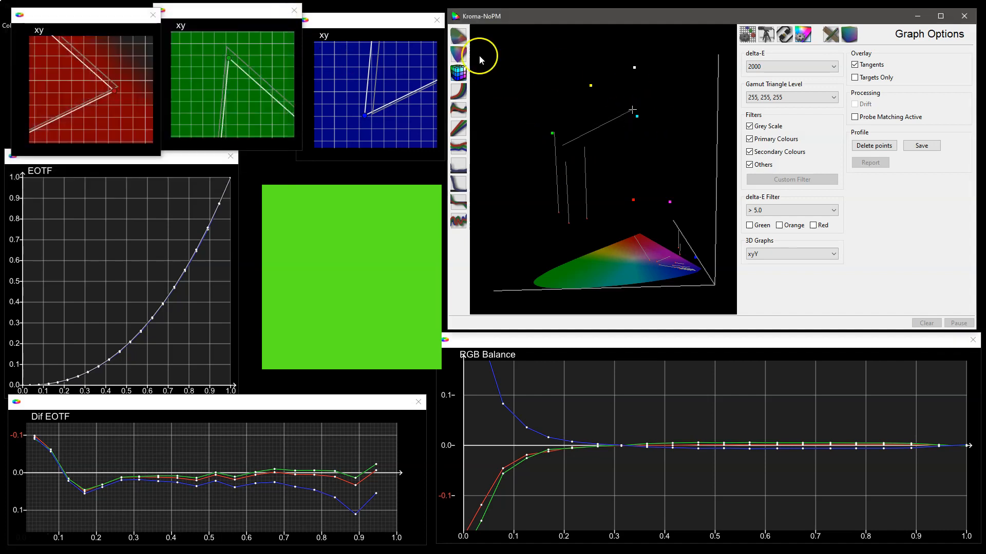
Open Manual Measure and unlink the R, G and B patch colour sliders from one another
left_click(829, 41)
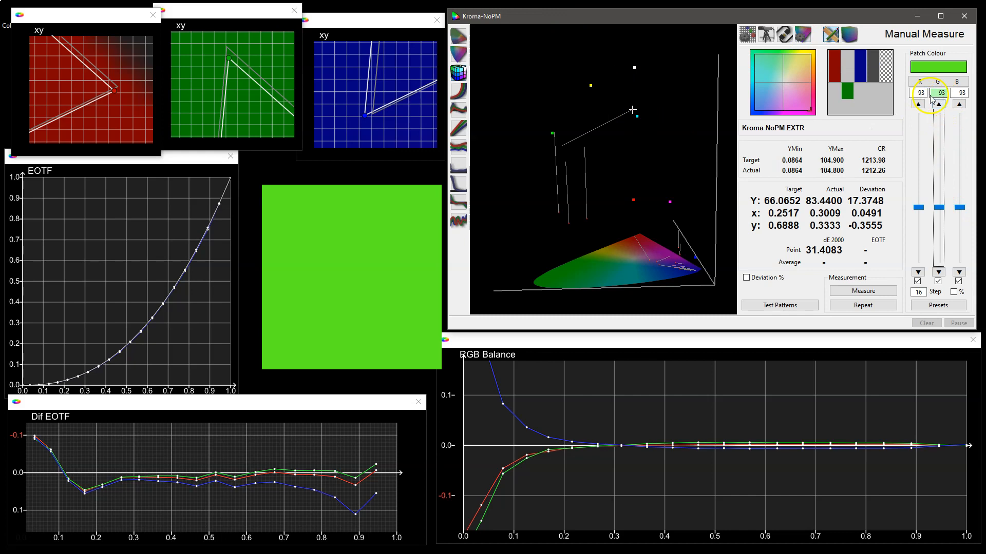
left_click(917, 281)
left_click(937, 282)
left_click(957, 282)
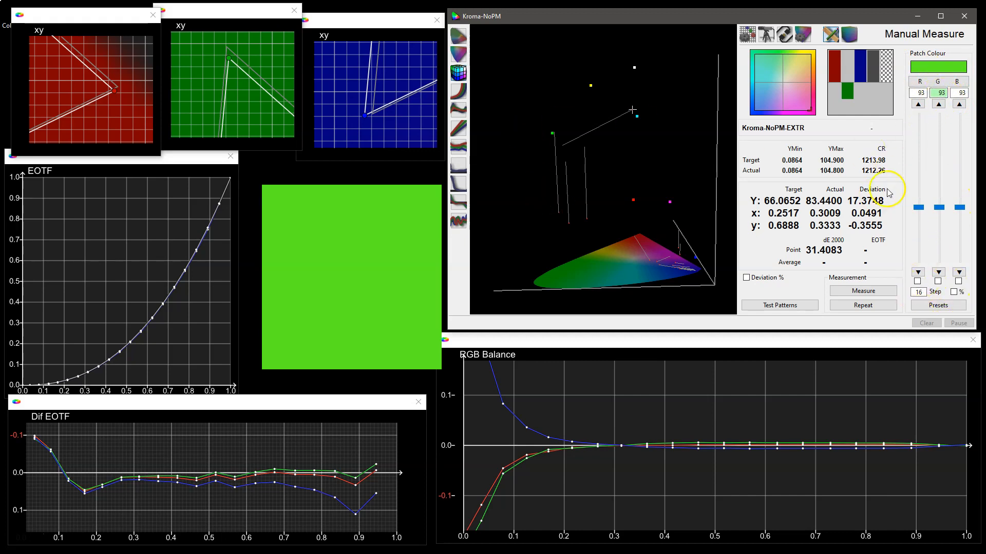
Select the outlier patch 093,241,032 in the xy diagram, locate it in the 3D graph and remeasure it
left_click(459, 36)
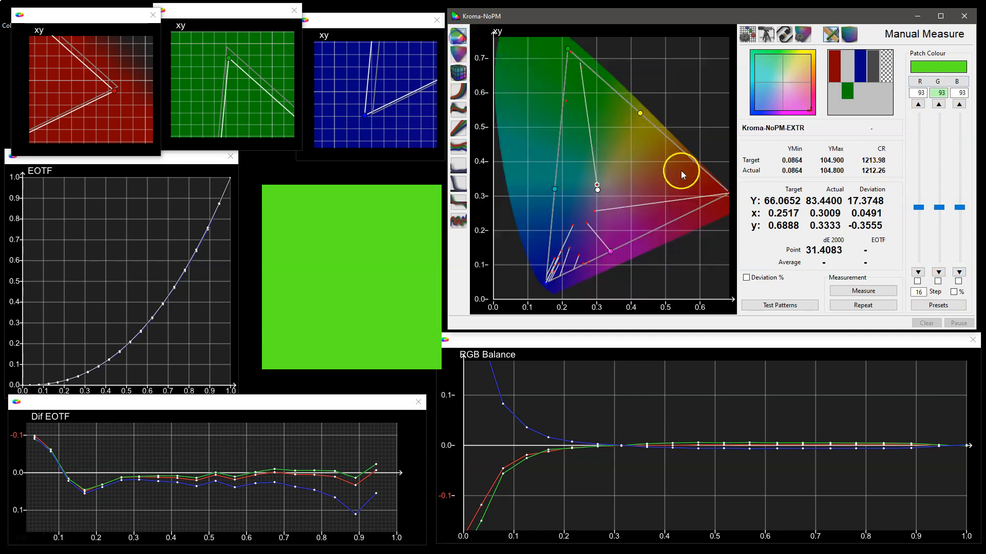
left_click(597, 188)
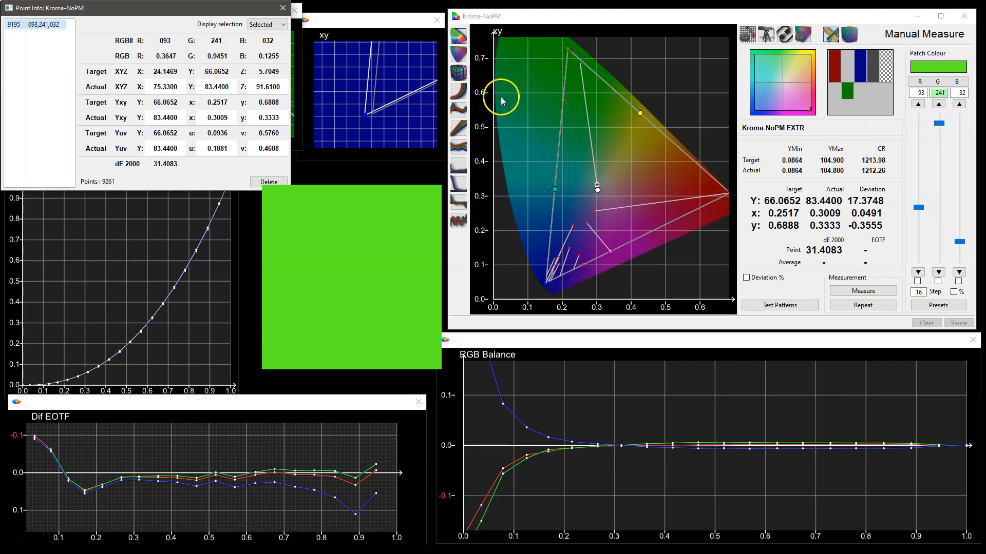
left_click(460, 73)
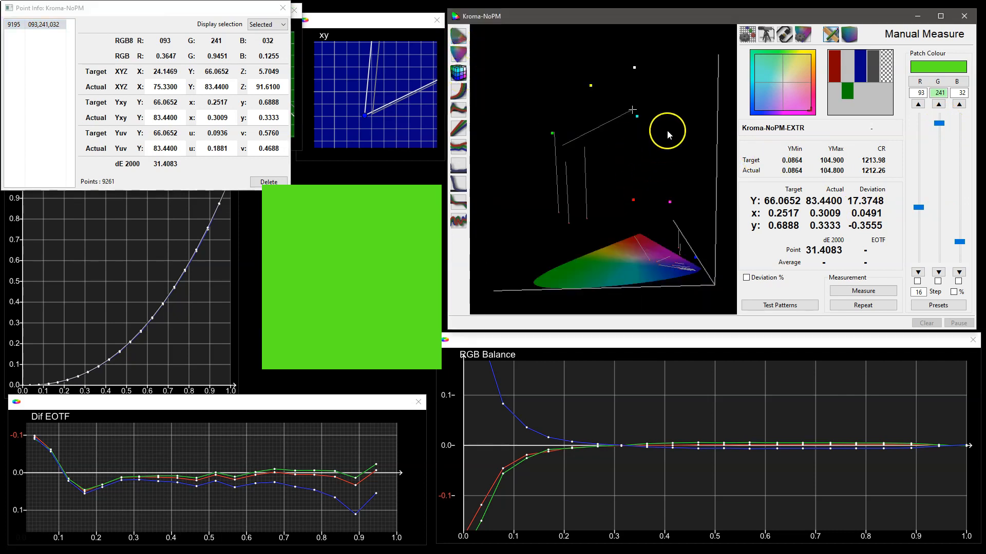
left_click_drag(668, 131, 678, 142)
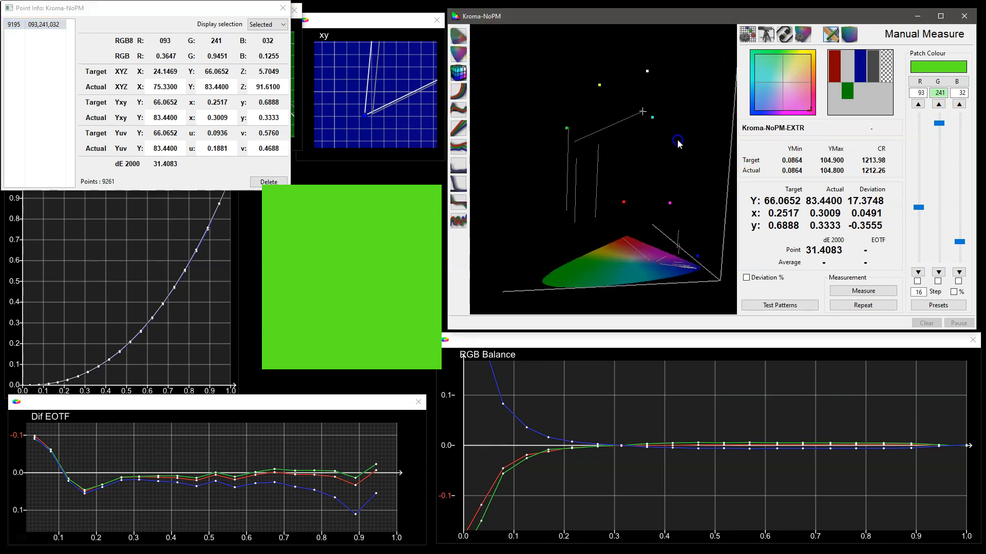
left_click(871, 291)
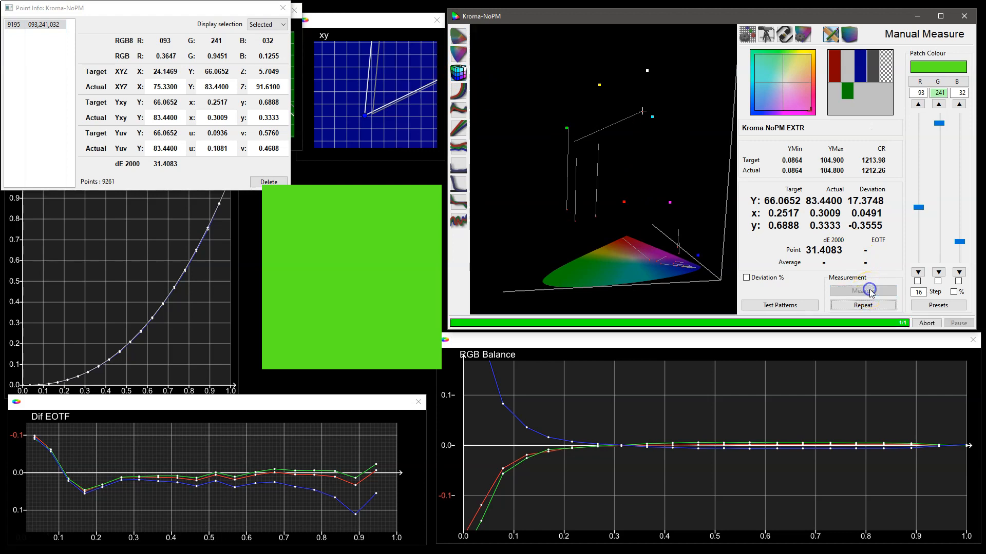
left_click(646, 149)
left_click_drag(660, 165, 641, 169)
Select the green outlier patch 055,241,119 in the xy diagram, locate it in the 3D graph and remeasure it
left_click(455, 36)
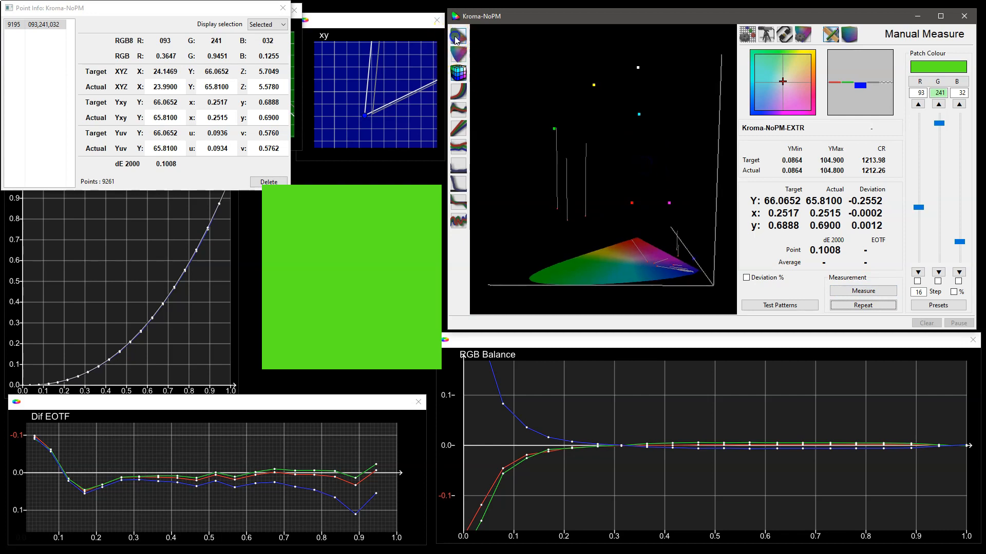
left_click(627, 139)
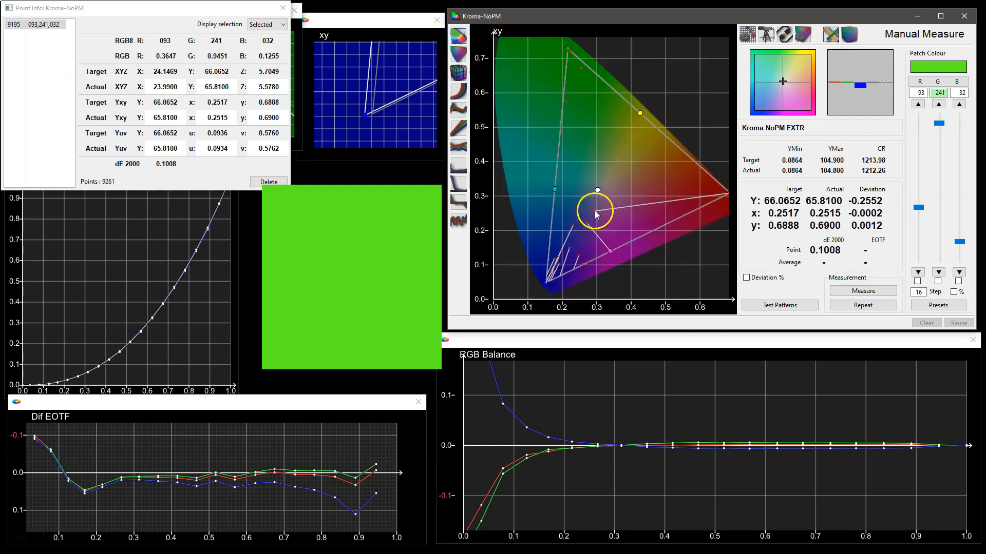
left_click(566, 100)
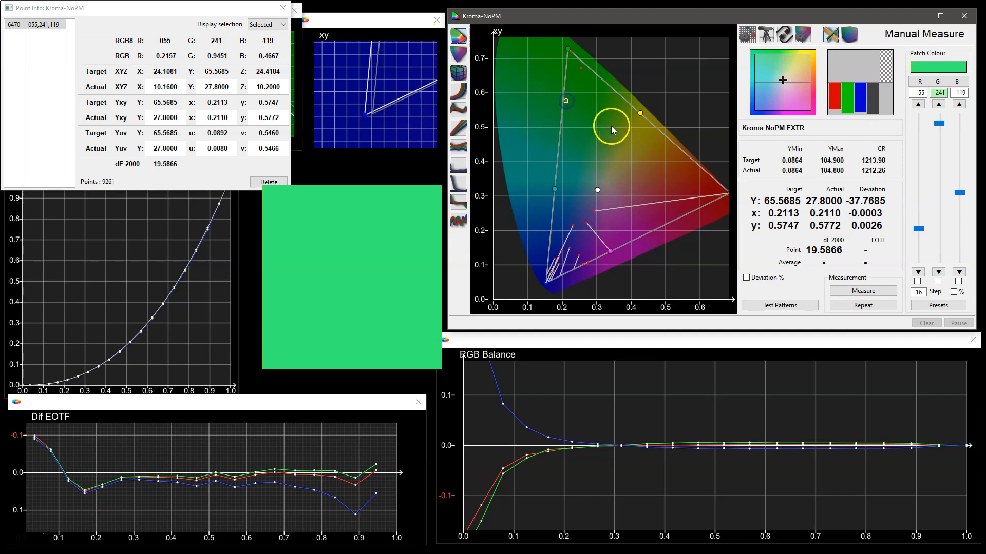
left_click(459, 74)
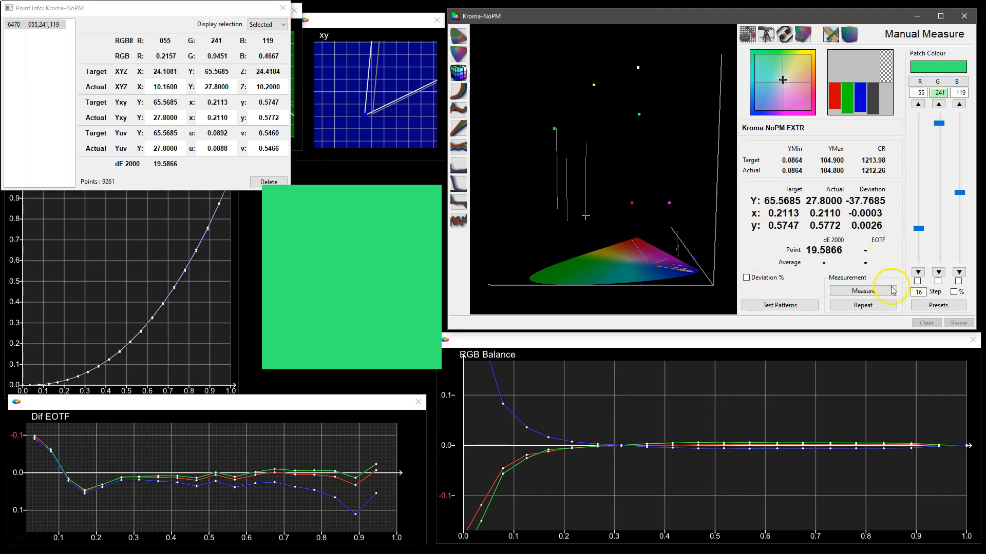
left_click(863, 291)
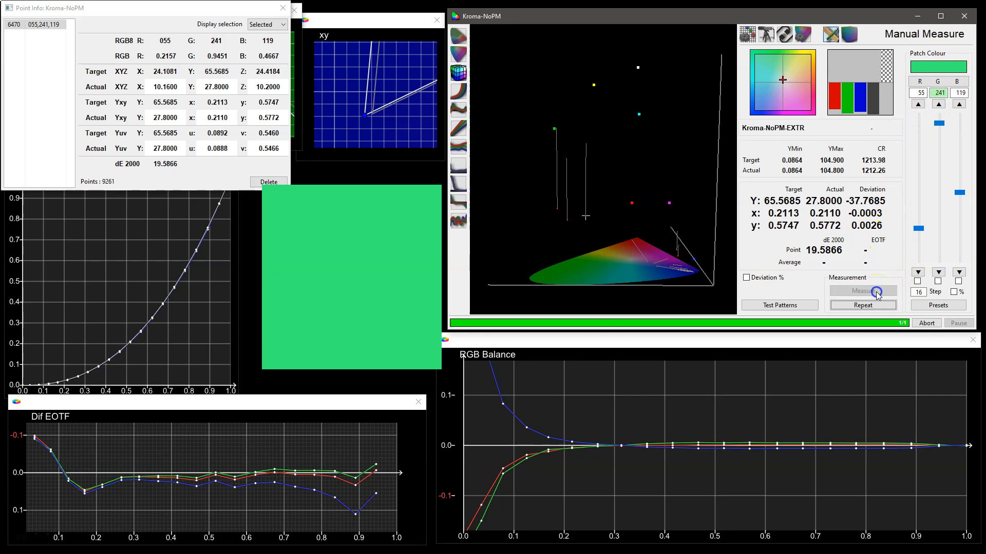
Select the green outlier patch 093,227,043 in the xy diagram, locate it in the 3D graph and remeasure it
left_click_drag(629, 170, 636, 171)
left_click(451, 31)
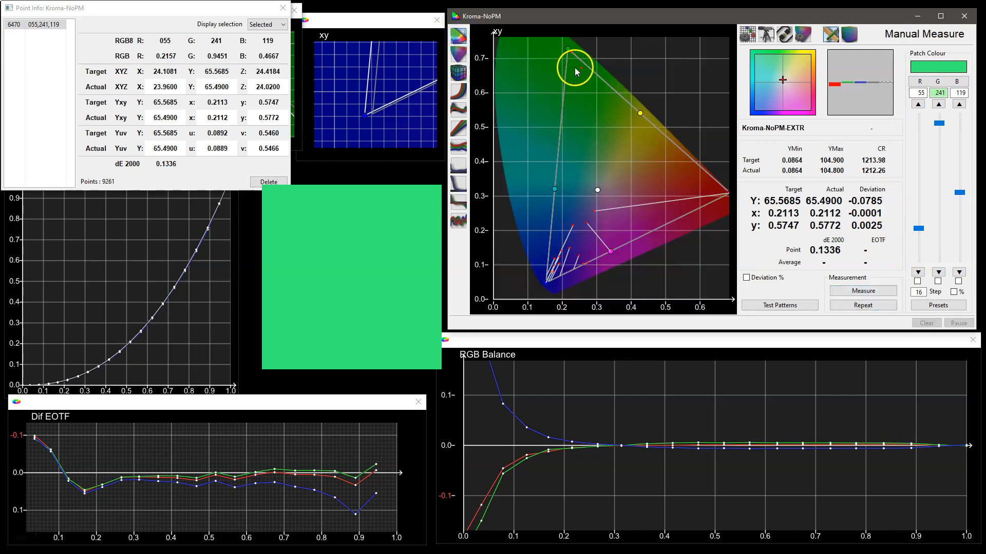
left_click(580, 66)
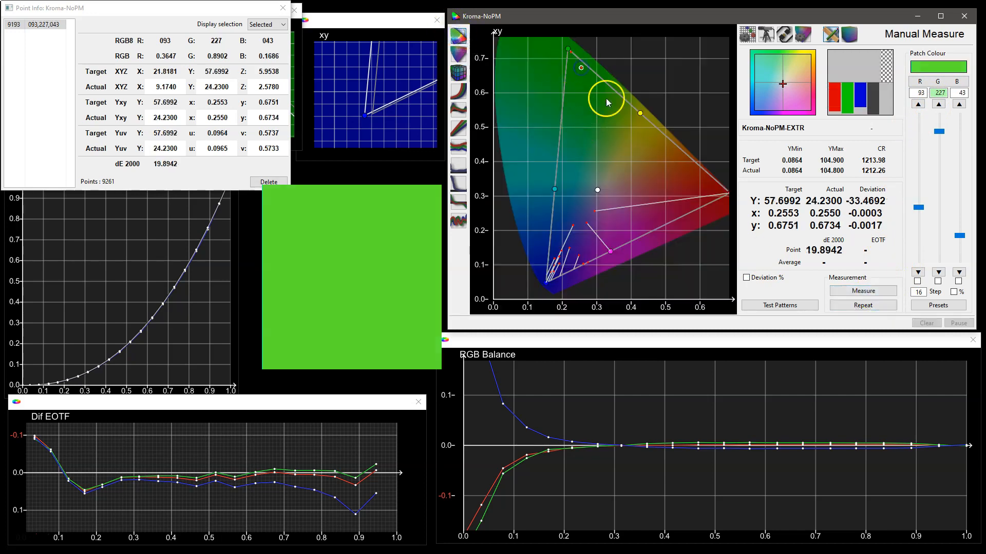
left_click(463, 75)
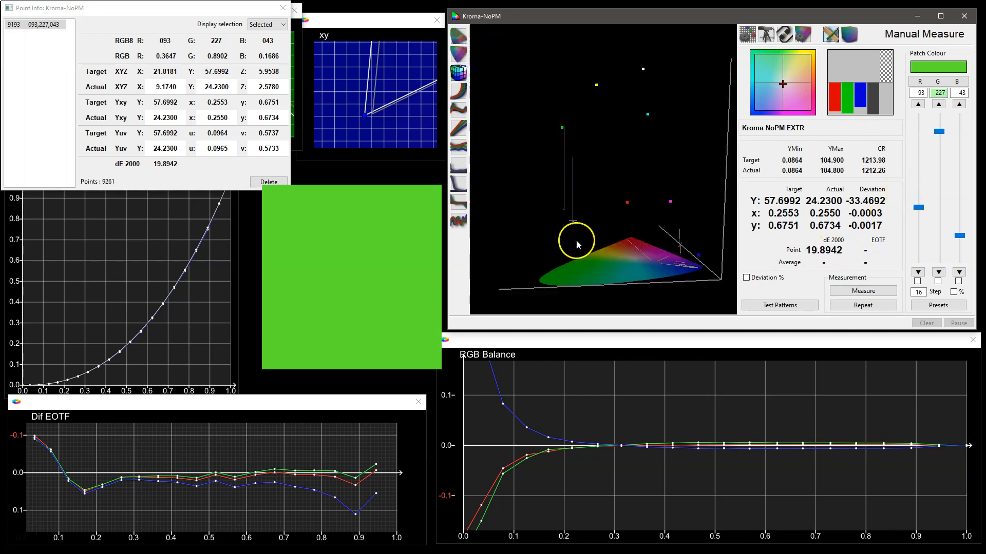
left_click(875, 294)
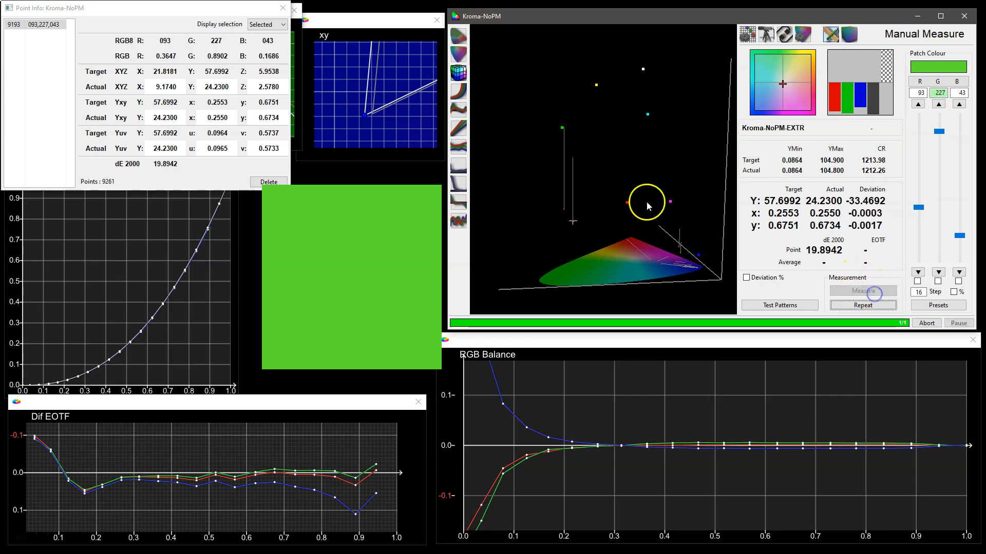
Select the green outlier patch 055,255,009 in the xy diagram, locate it in the 3D graph and remeasure it
left_click(458, 35)
left_click(570, 52)
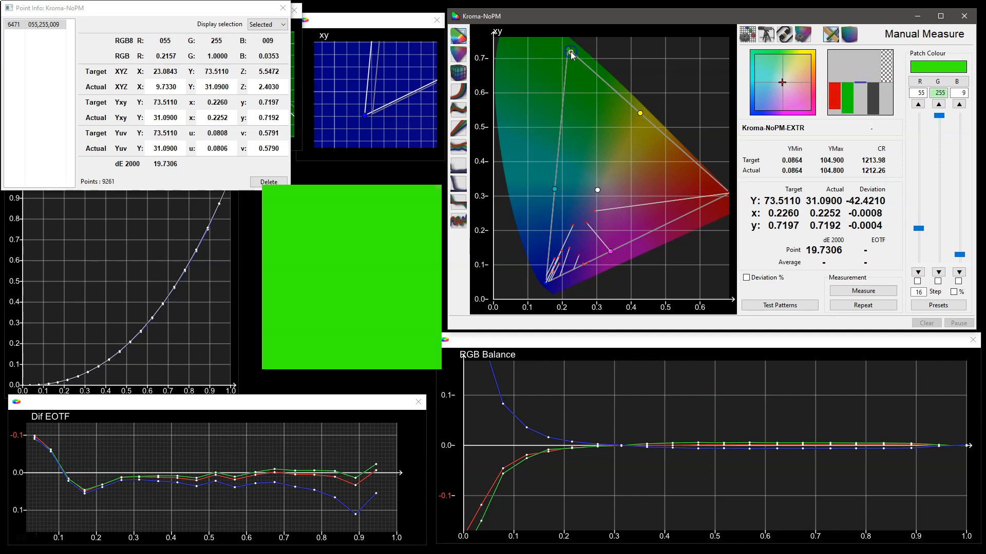
left_click_drag(622, 198, 645, 194)
left_click(852, 291)
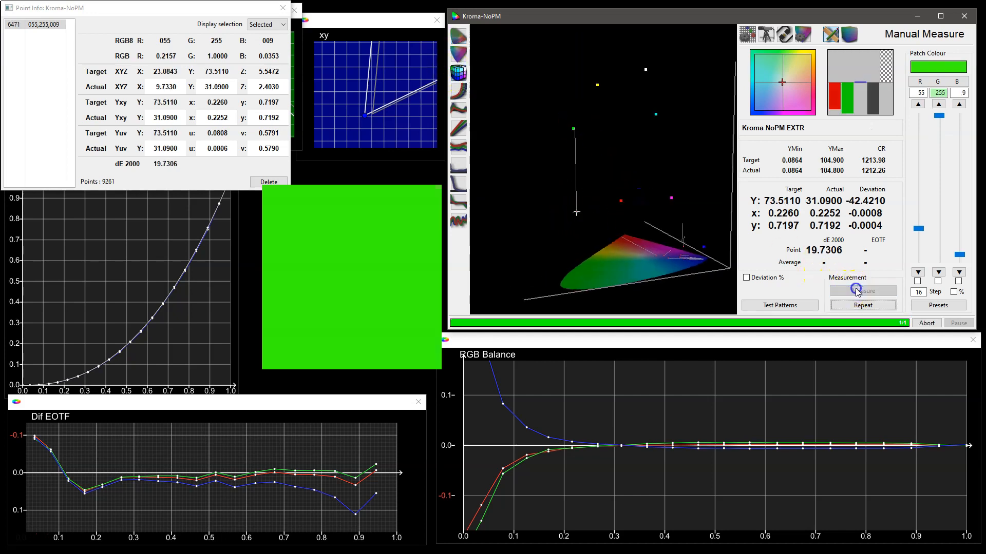
mouse_move(677, 206)
left_mouse_down()
mouse_move(618, 219)
mouse_move(654, 128)
mouse_move(623, 129)
mouse_move(675, 222)
mouse_move(642, 246)
mouse_move(656, 268)
mouse_move(624, 242)
mouse_move(625, 253)
mouse_move(624, 239)
mouse_move(622, 249)
mouse_move(664, 256)
mouse_move(656, 237)
mouse_move(655, 261)
mouse_move(645, 208)
mouse_move(653, 259)
mouse_move(609, 249)
mouse_move(623, 195)
mouse_move(614, 147)
mouse_move(594, 125)
mouse_move(548, 107)
mouse_move(688, 233)
mouse_move(670, 267)
mouse_move(477, 226)
mouse_move(645, 150)
mouse_move(631, 274)
mouse_move(648, 267)
mouse_move(619, 201)
mouse_move(668, 205)
left_mouse_up()
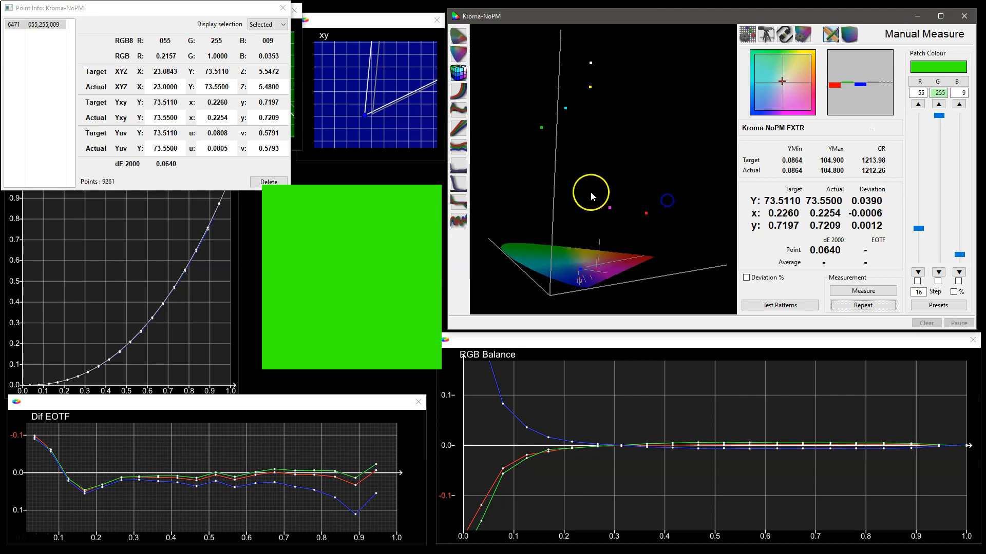
Select the purple outlier patch 186,000,241 in the xy diagram, locate it in the 3D graph and remeasure it
left_click(458, 43)
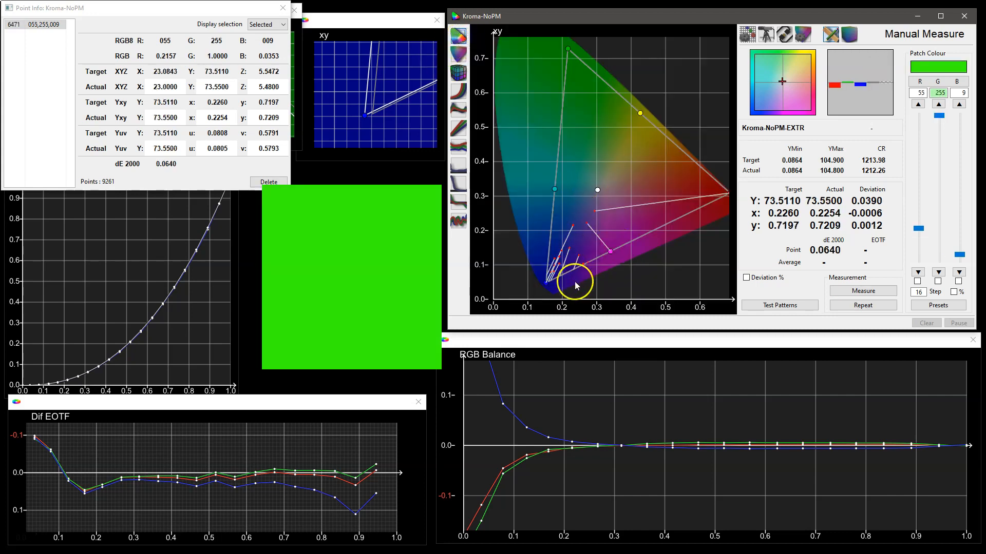
left_click(587, 264)
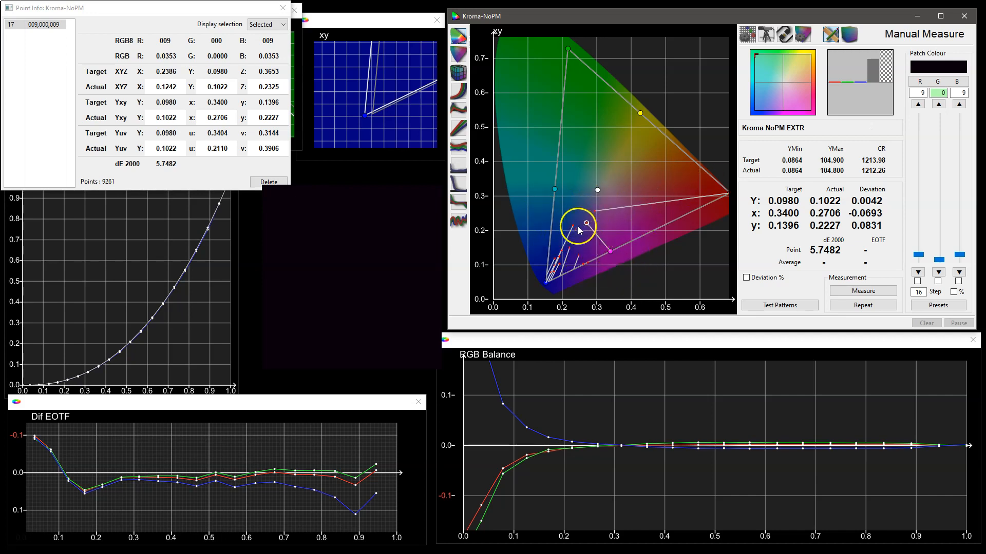
left_click(587, 263)
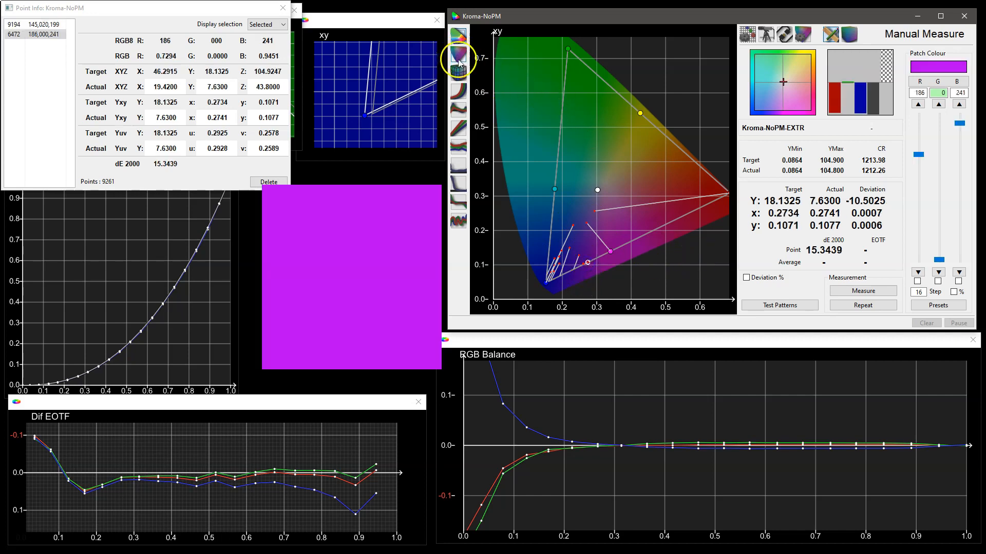
left_click(459, 71)
left_click_drag(645, 224, 631, 211)
left_click(863, 291)
Select the purple outlier patch 145,020,199 in the xy diagram, locate it in the 3D graph and remeasure it
left_click(459, 35)
left_click(605, 263)
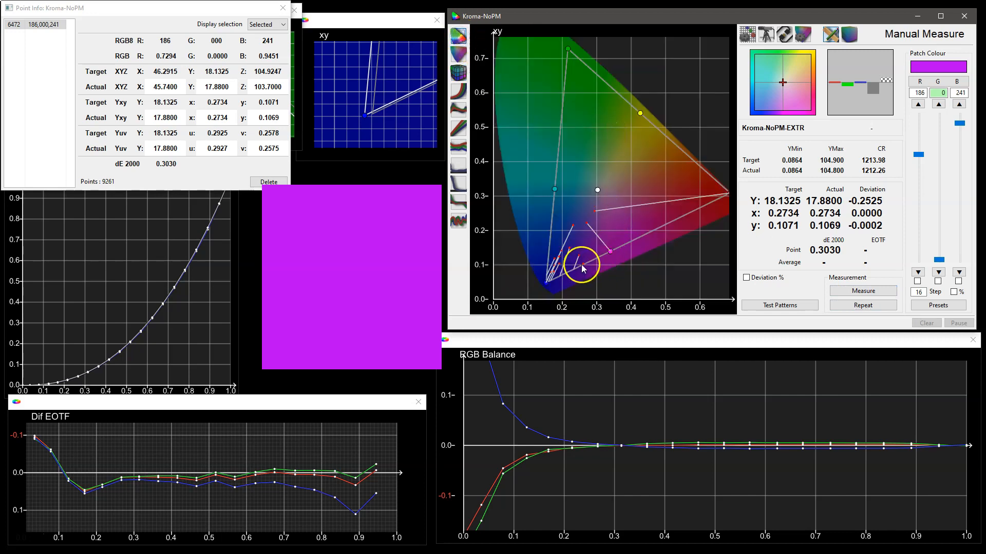
left_click(583, 264)
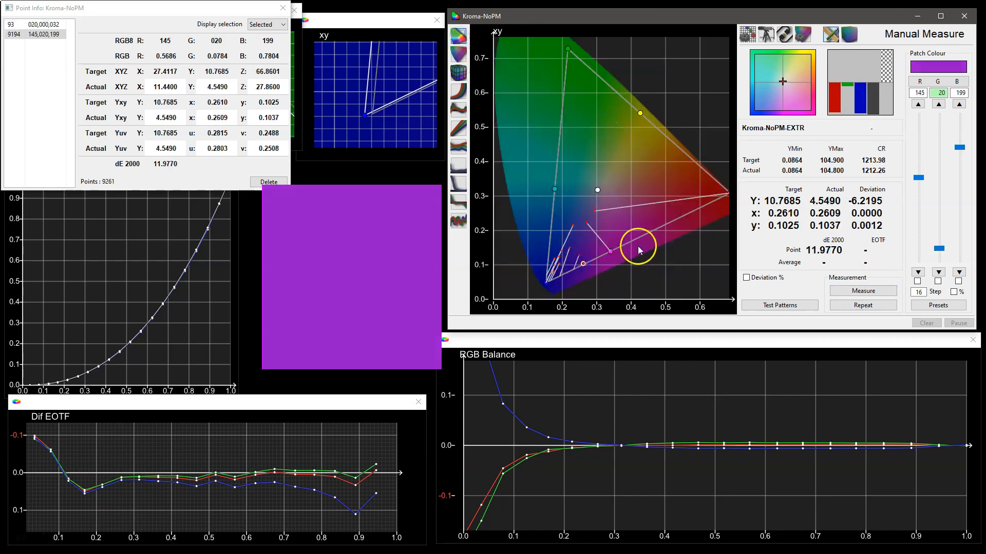
left_click(458, 72)
left_click_drag(633, 243, 605, 260)
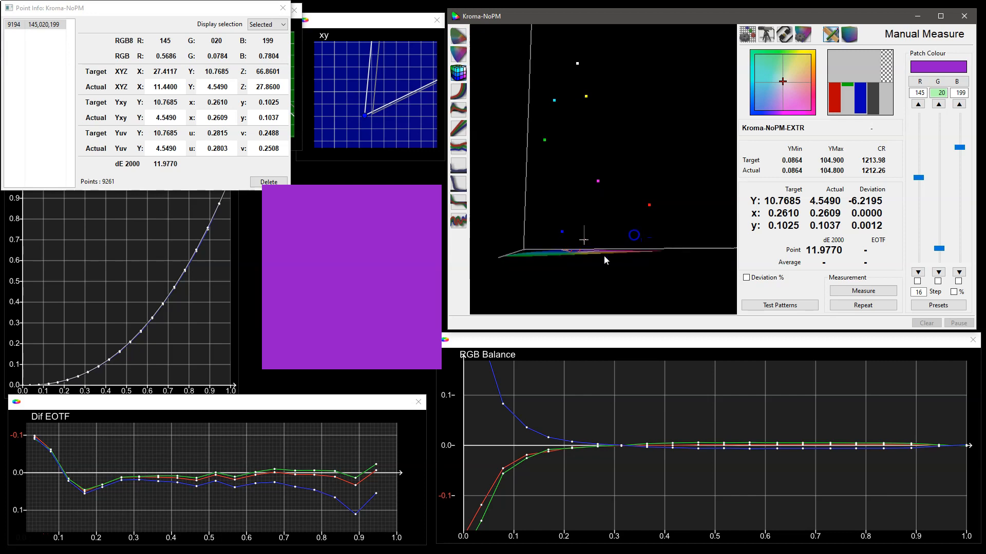
left_click(844, 291)
left_click_drag(632, 132, 645, 193)
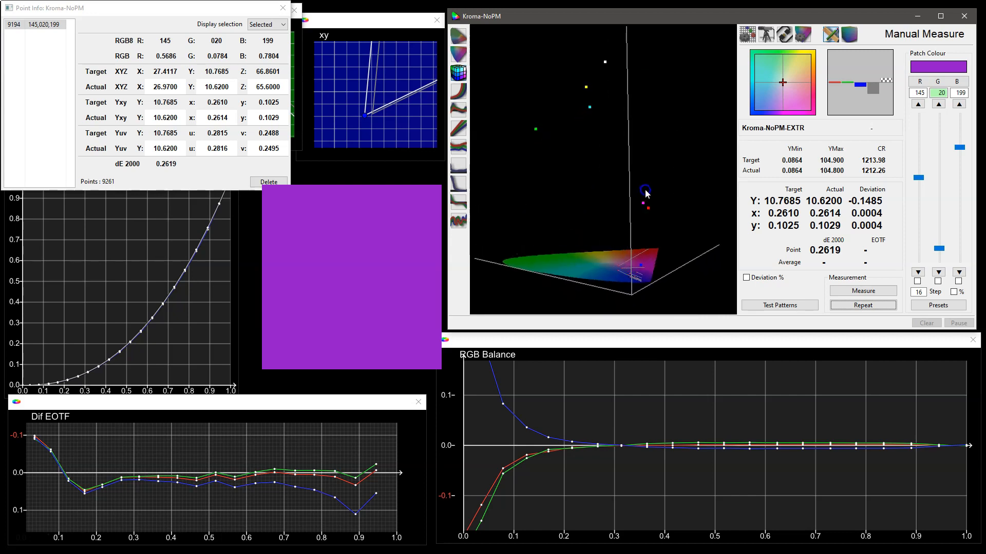
Return to the xy diagram and set the delta-E filter to None in Graph Options
left_click(458, 36)
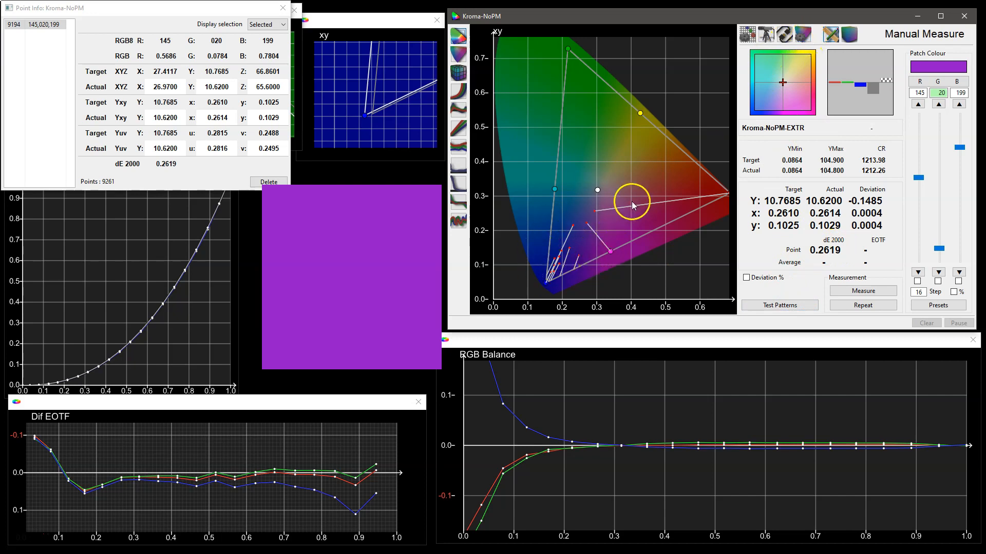
left_click(803, 35)
left_click(827, 210)
left_click(773, 219)
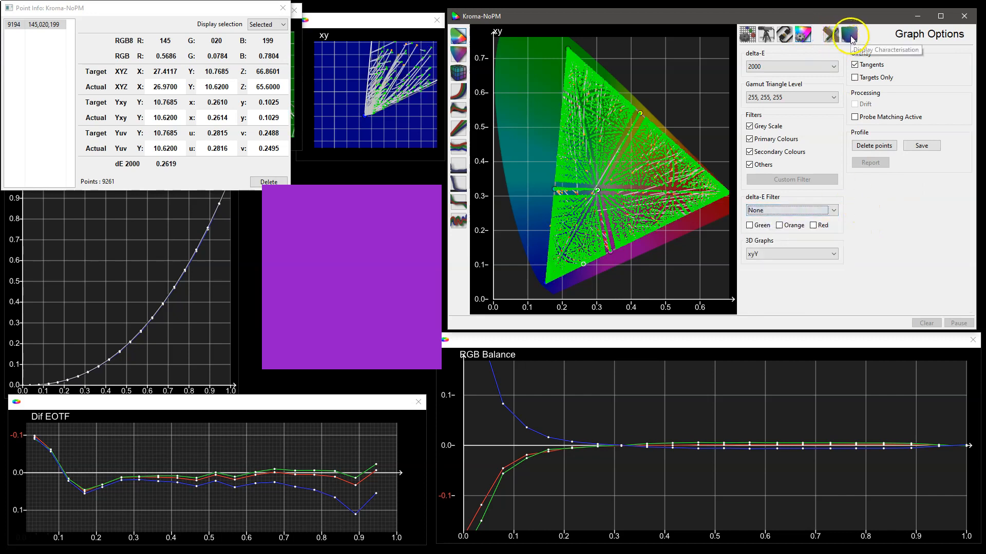
Save the corrected profile as Kroma-NoPM-21^3 and close Point Info
left_click(802, 36)
left_click(909, 145)
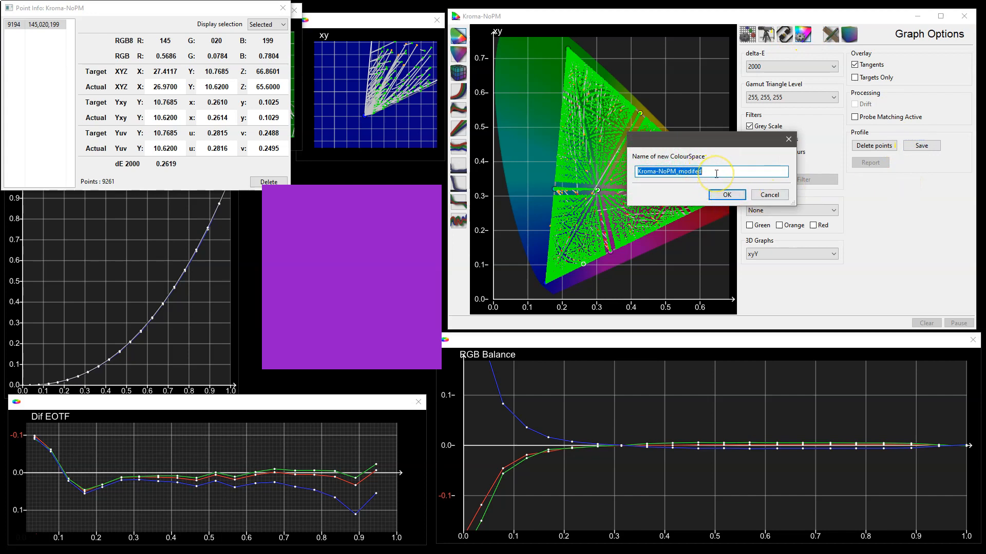
left_click(716, 174)
double_click(716, 174)
left_click(716, 174)
key("BackSpace")
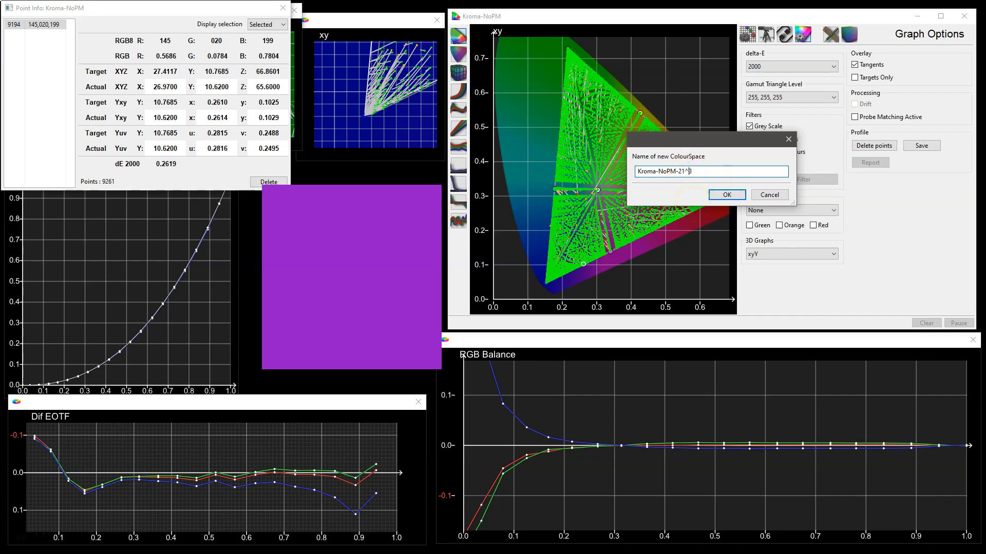
left_click(726, 195)
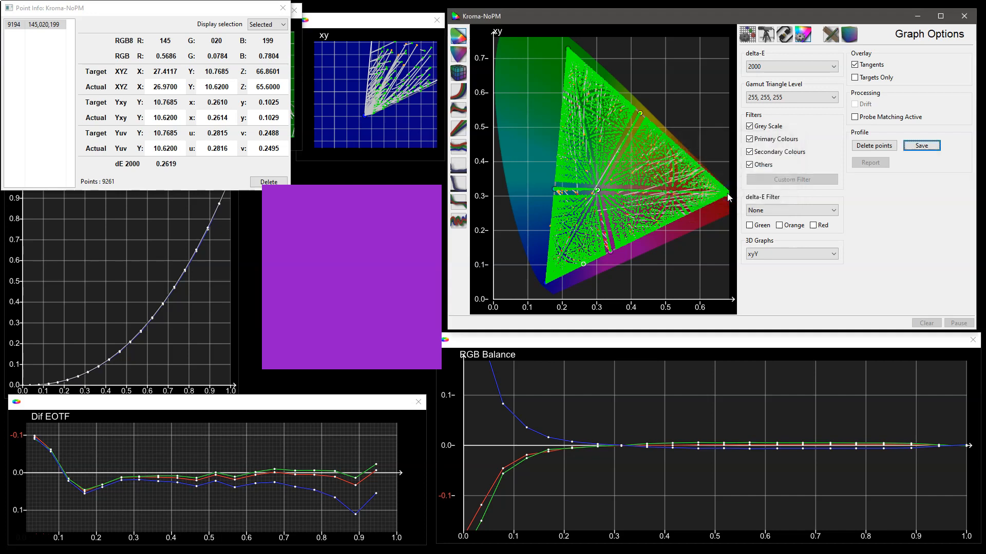
left_click(283, 8)
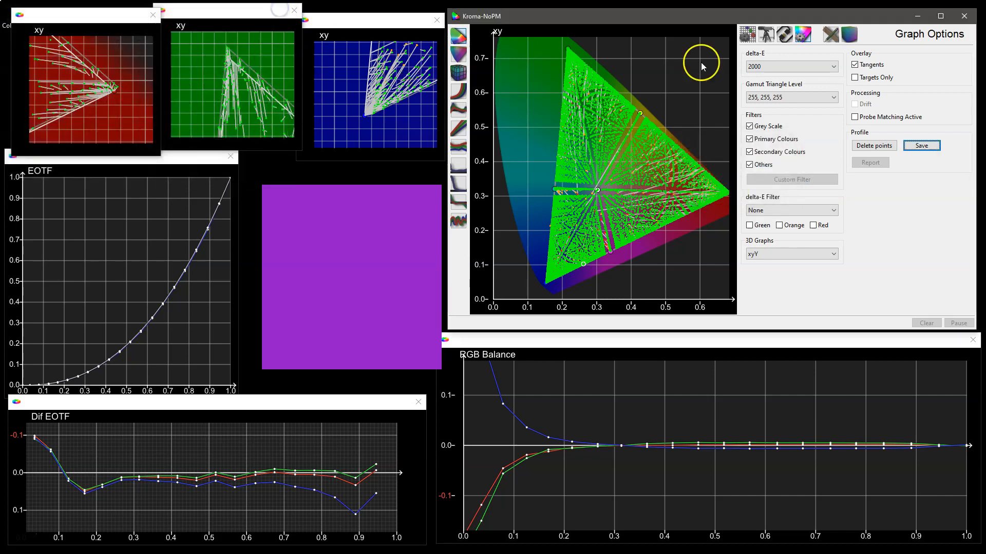
Look up Kroma-NoPM-21^3 among the user profiles in ColourSpace's Manage Spaces, and close that window
key("alt+Tab")
left_click_drag(282, 106, 189, 15)
left_click(51, 46)
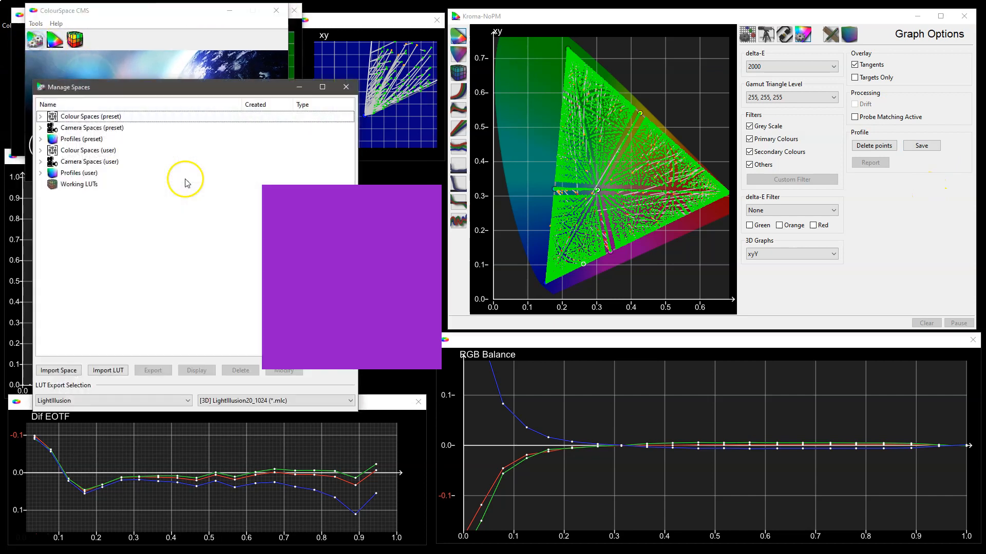
left_click(40, 173)
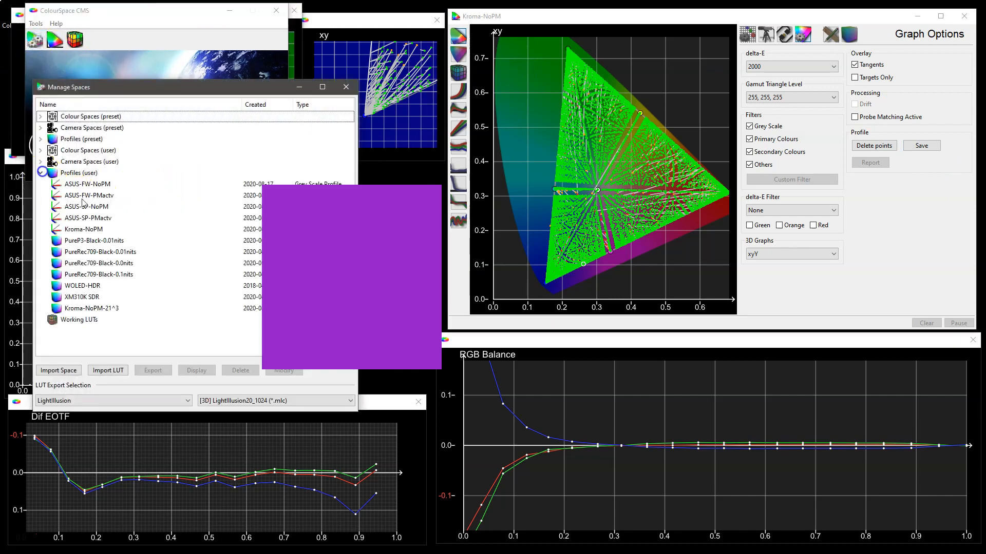
left_click(107, 310)
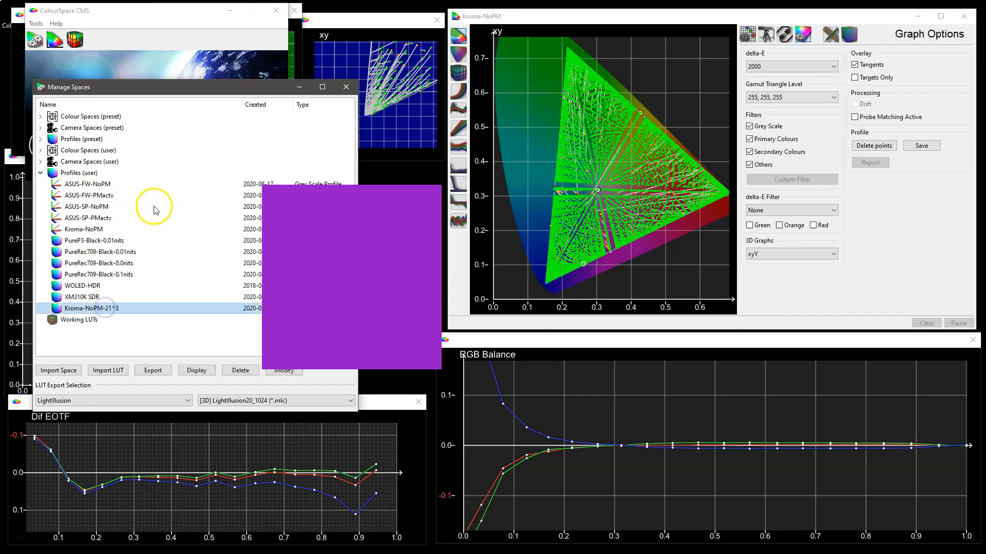
left_click_drag(143, 91, 129, 37)
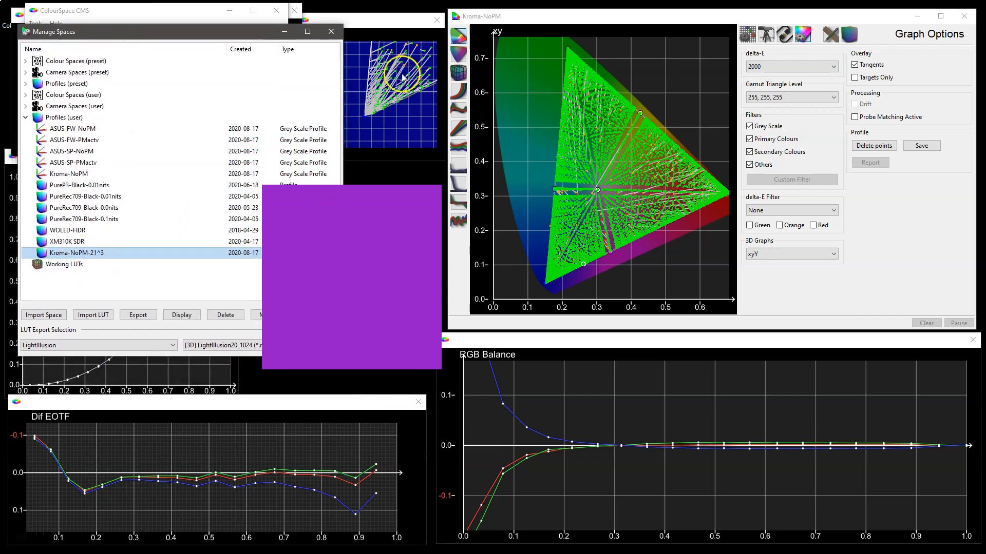
left_click(333, 34)
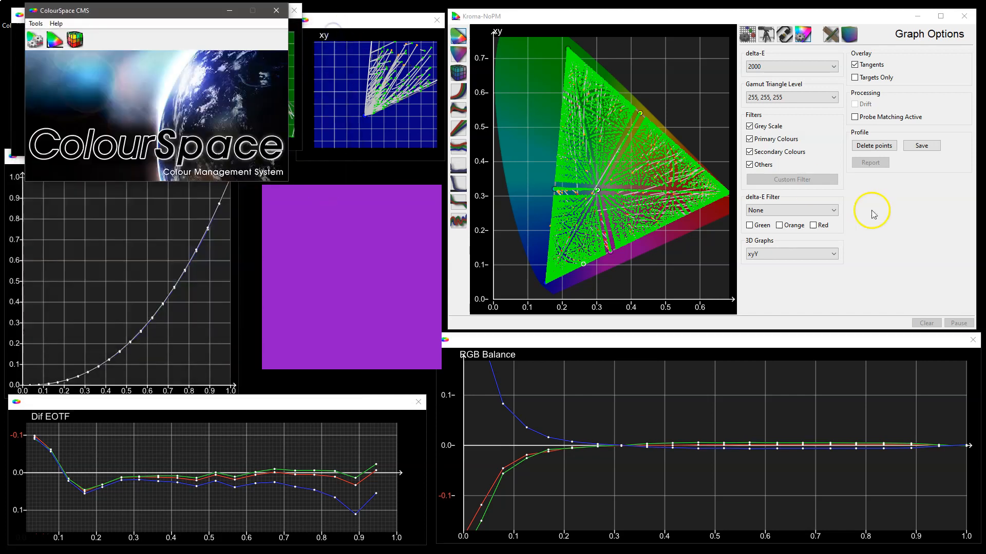
Open the probe matching configuration and review the Active Probe / Display Data presets, keeping NONE selected
left_click(749, 40)
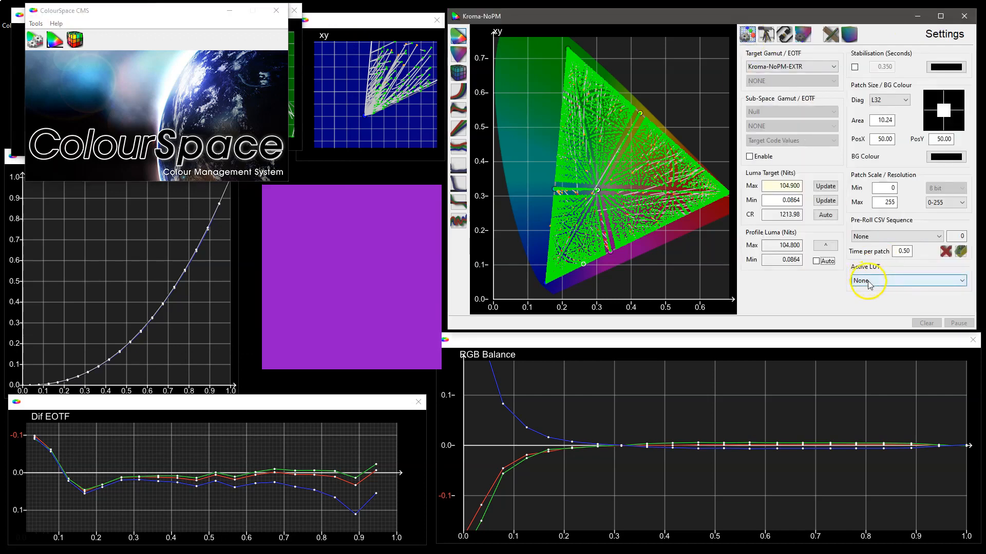
left_click(770, 36)
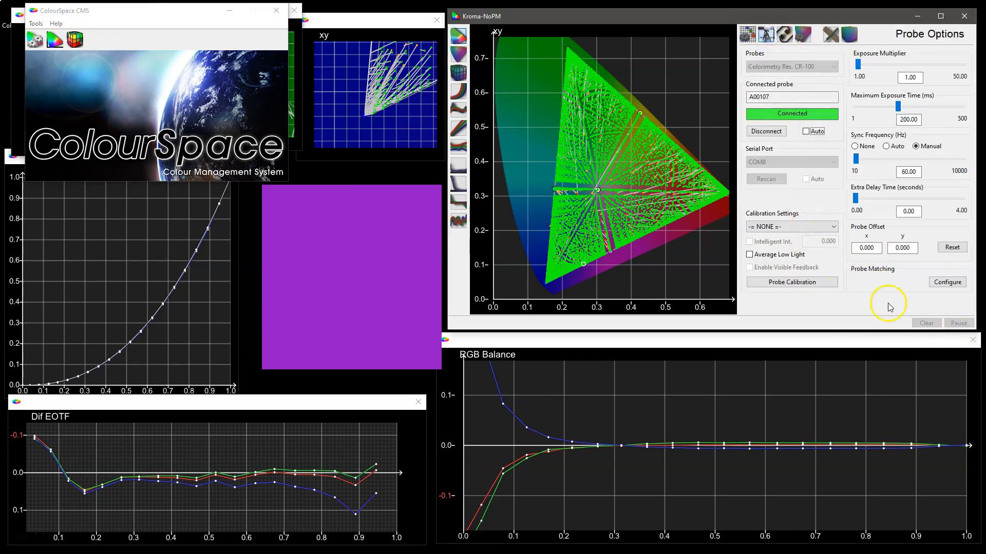
left_click(942, 283)
left_click(657, 93)
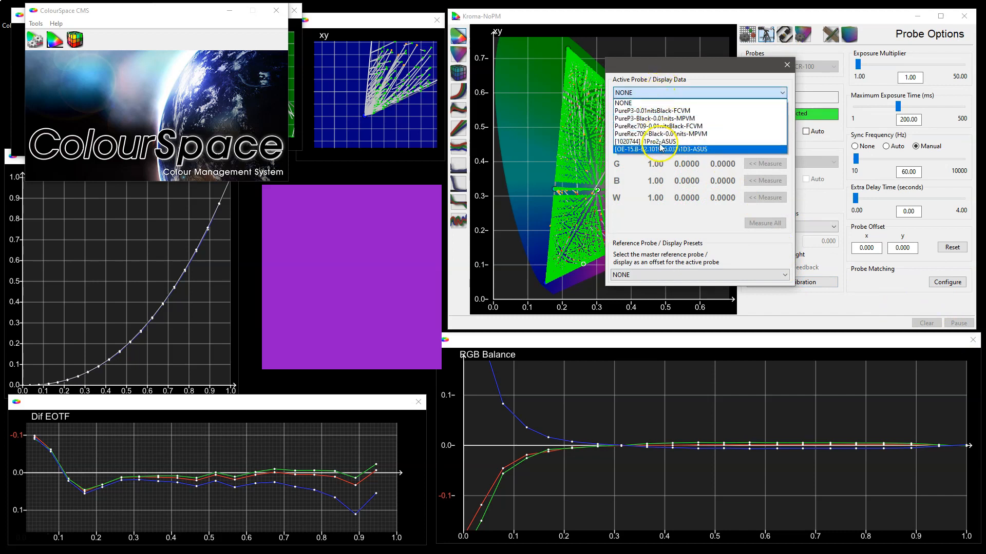
left_click(659, 101)
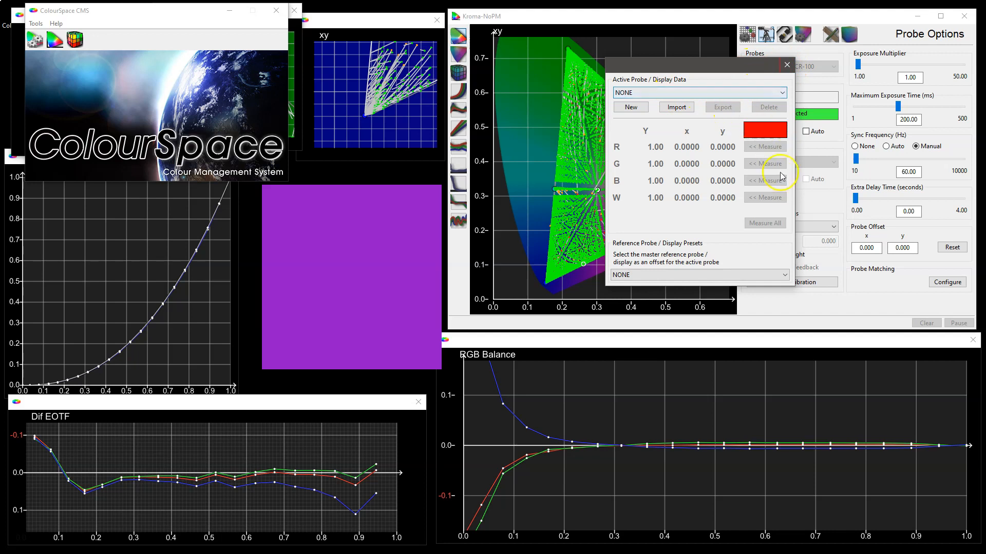
Create the probe matching preset Kroma-CR100, measure all its red, green, blue and white patches, and close the configuration
left_click(630, 107)
left_click(655, 175)
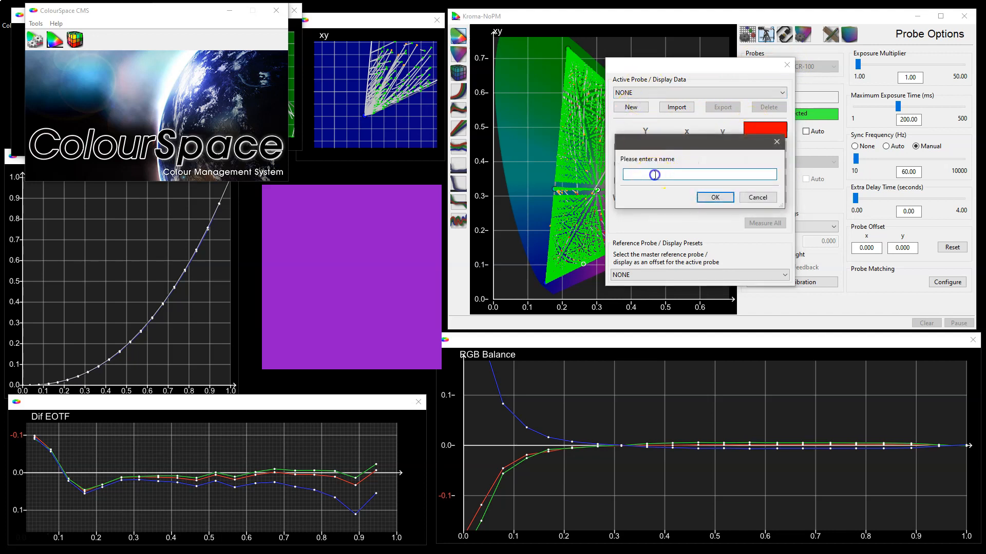
type("Kroma-CR100")
left_click(715, 197)
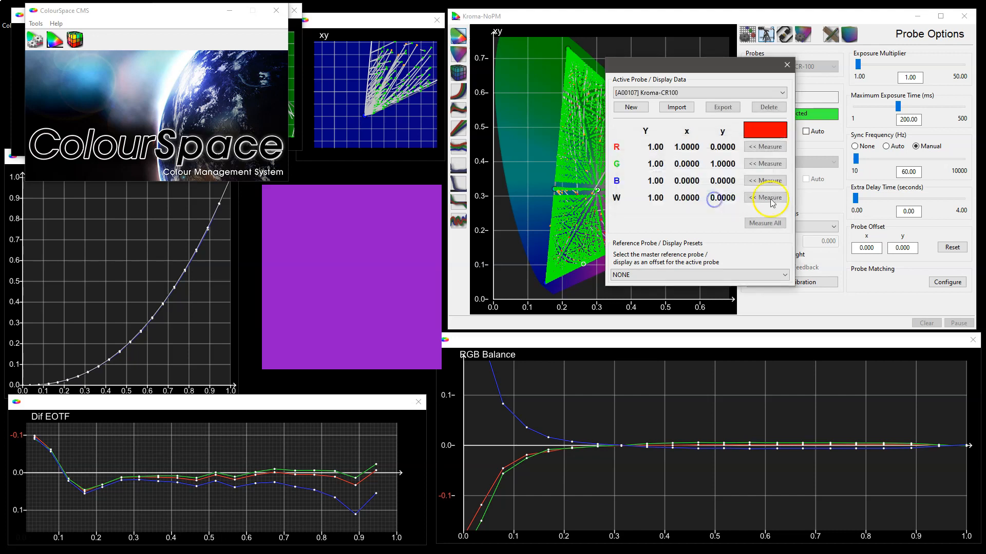
left_click(771, 224)
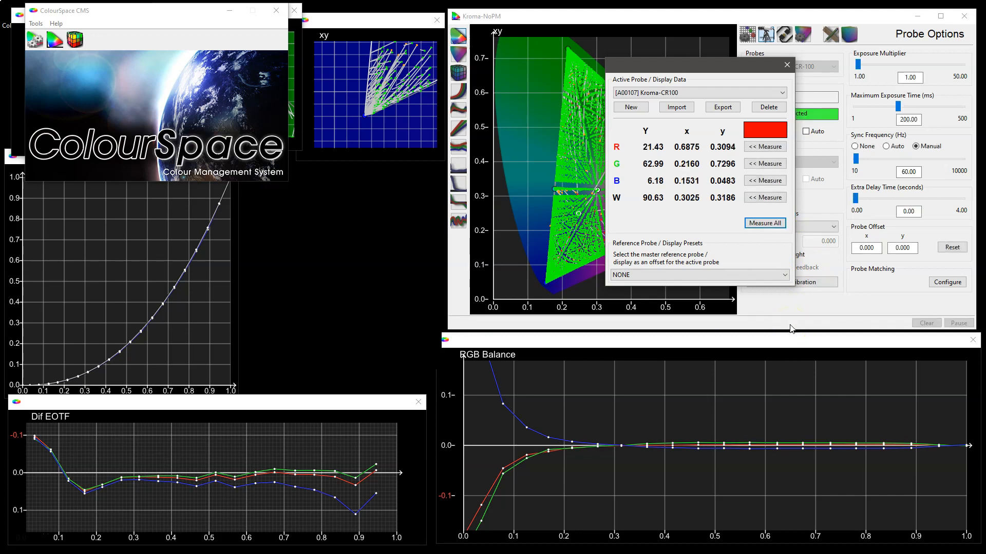
left_click(786, 65)
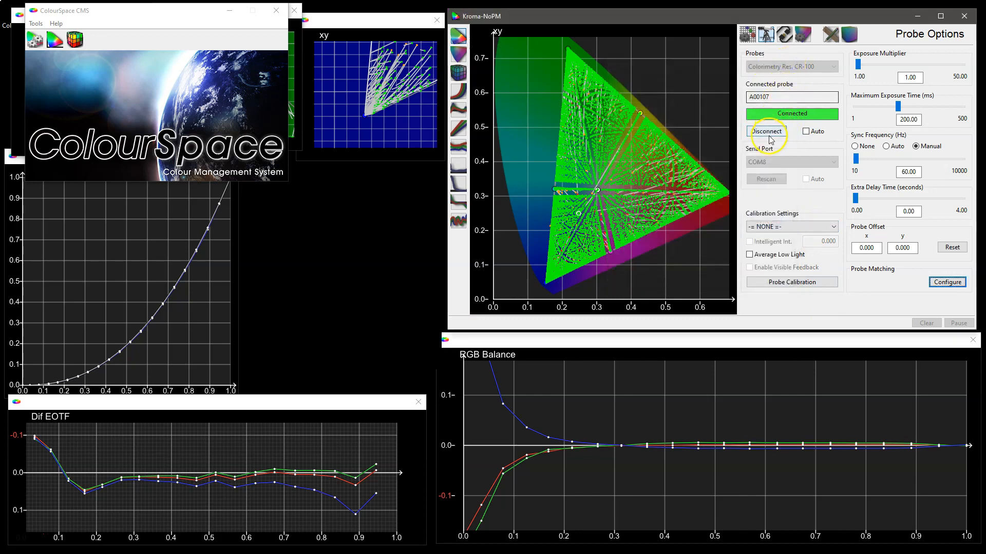
Disconnect the CR-100 probe and choose Colorimetry Res. CR-250/CR-300 as the probe model
left_click(769, 137)
left_click(780, 66)
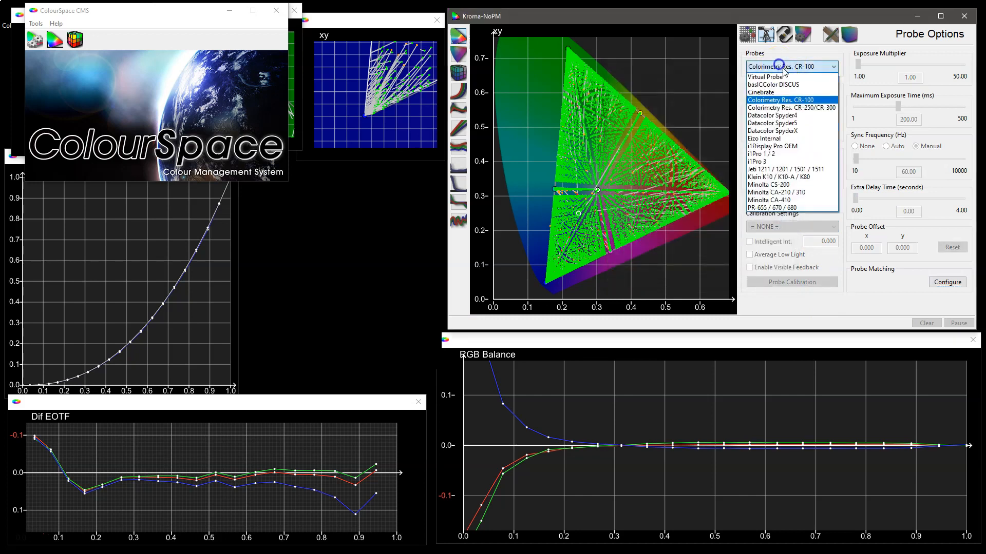
left_click(800, 108)
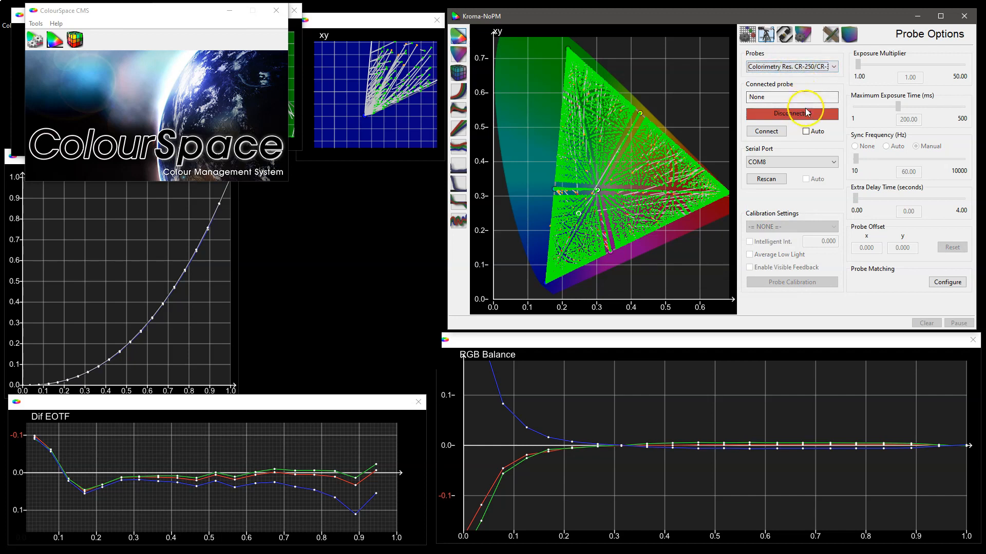
Set the serial port to COM9 and connect the Colorimetry Res. CR-250/CR-300 probe
left_click(776, 162)
left_click(772, 188)
left_click(772, 131)
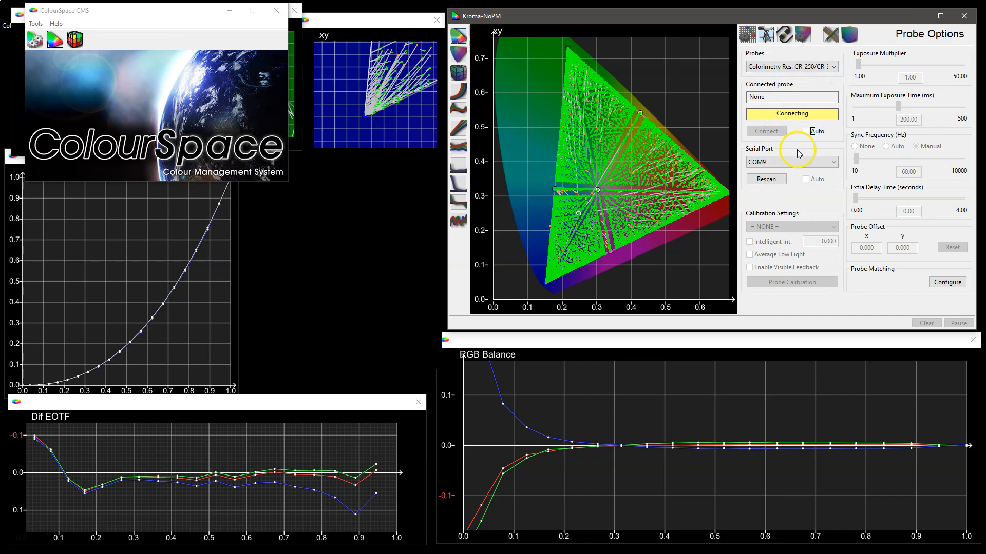
Create the probe matching preset Kroma-CR250 and measure all its red, green, blue and white patches
left_click(947, 282)
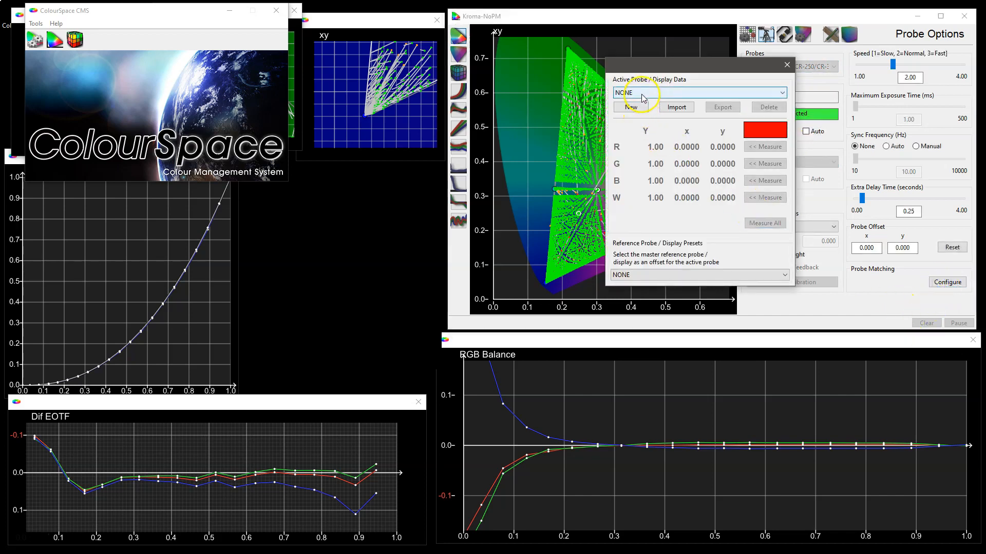
left_click(638, 110)
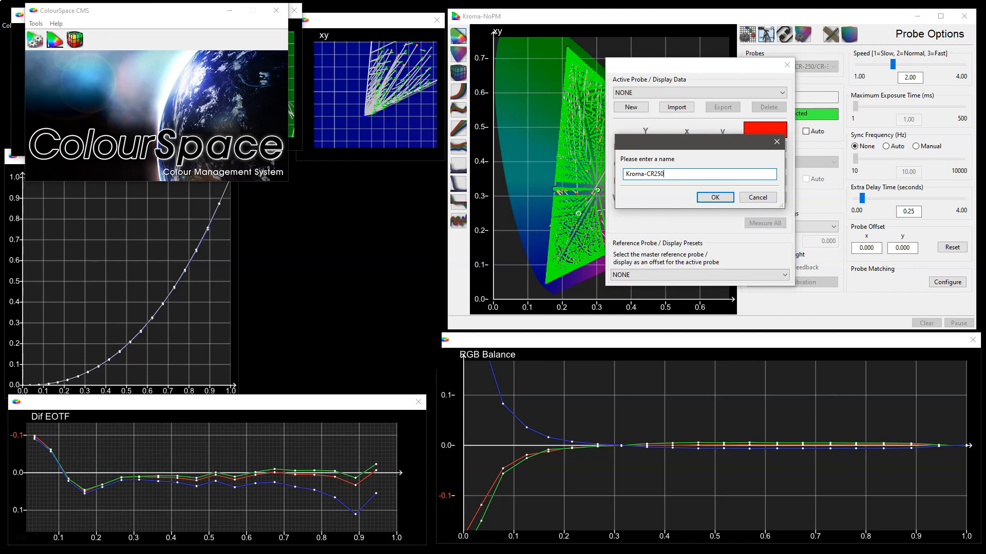
left_click(714, 197)
left_click(764, 223)
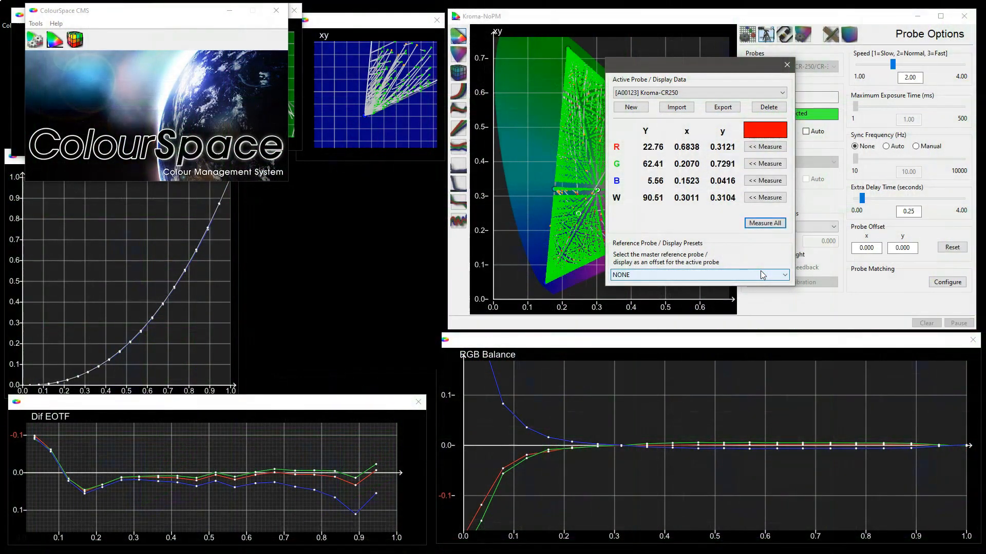
Choose Kroma-CR100 as the active preset and Kroma-CR250 as the reference preset, and close the probe matching configuration
left_click(685, 95)
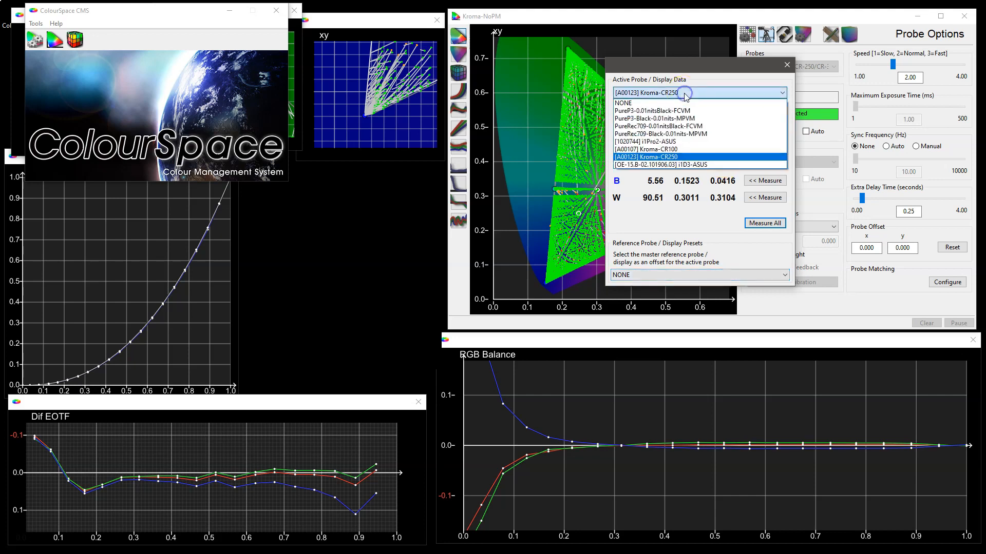
left_click(668, 149)
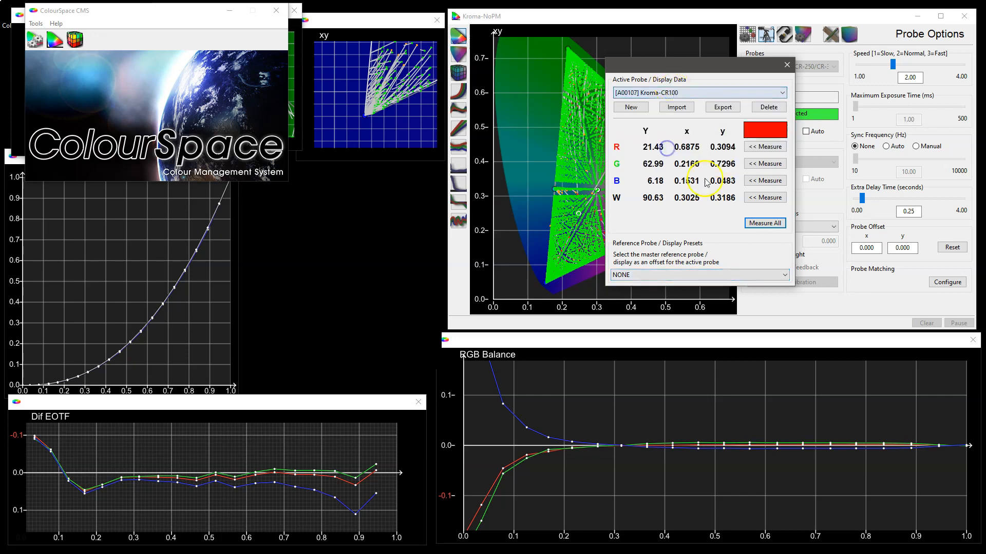
left_click(686, 281)
left_click(683, 341)
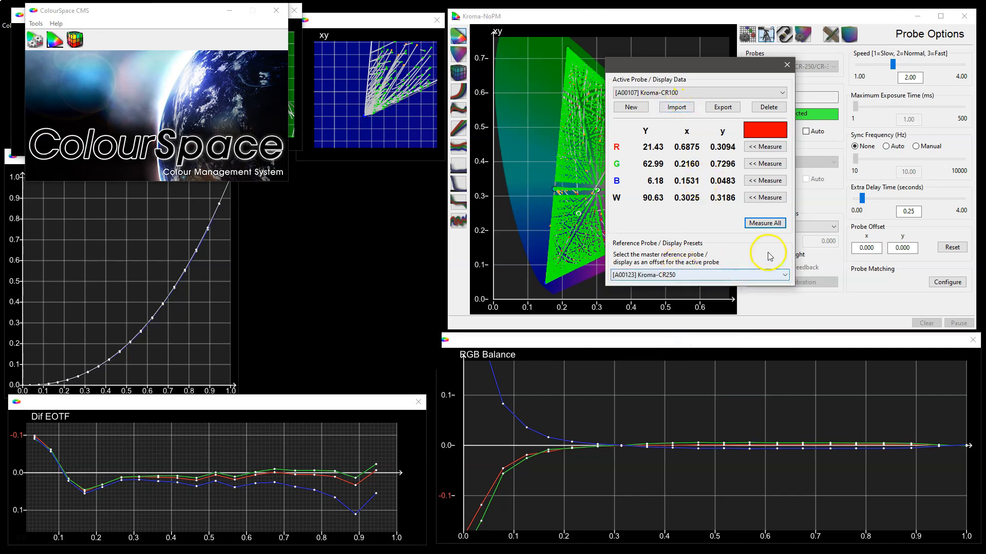
left_click(787, 65)
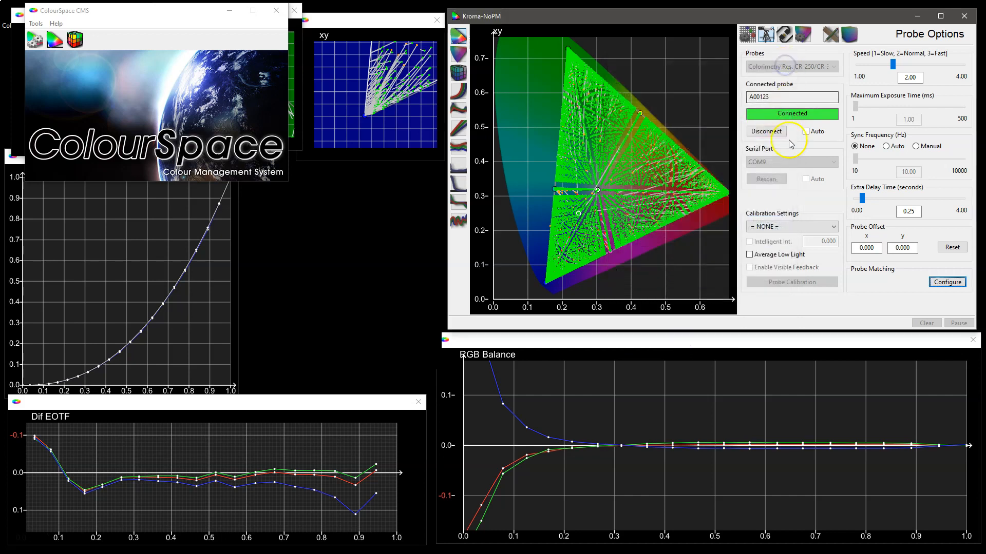
Activate Probe Matching in the profile's graph options, toggling it to compare the graphs with and without matching
left_click(830, 35)
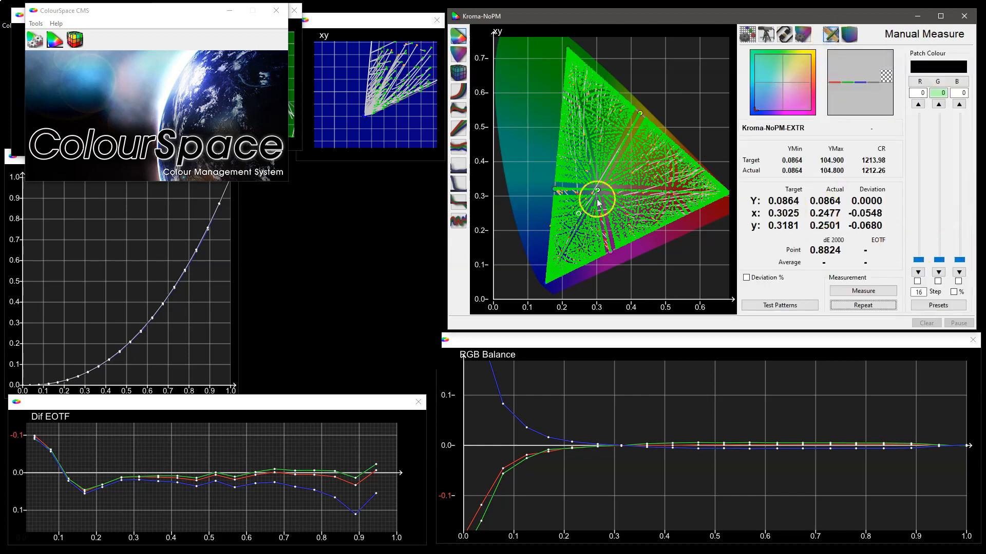
left_click(803, 34)
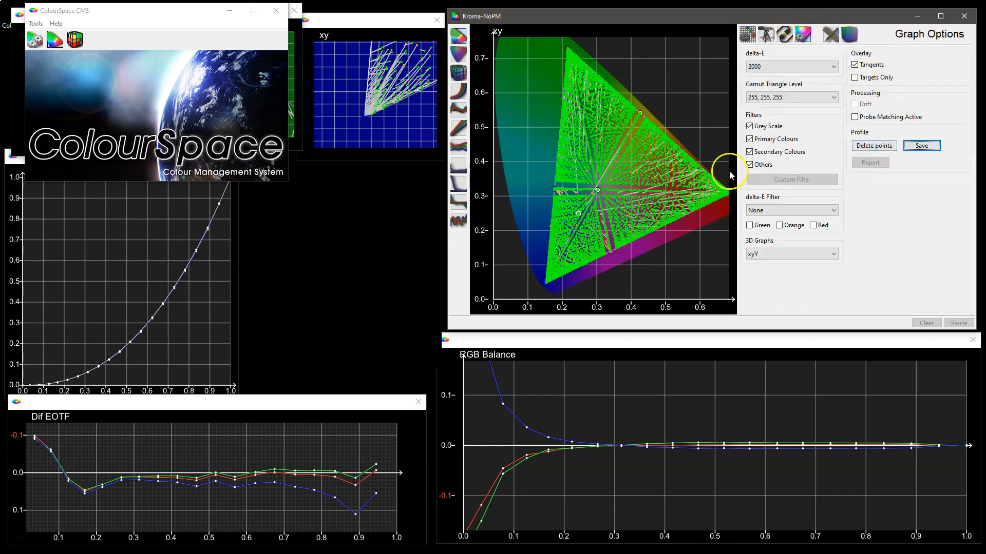
left_click(855, 117)
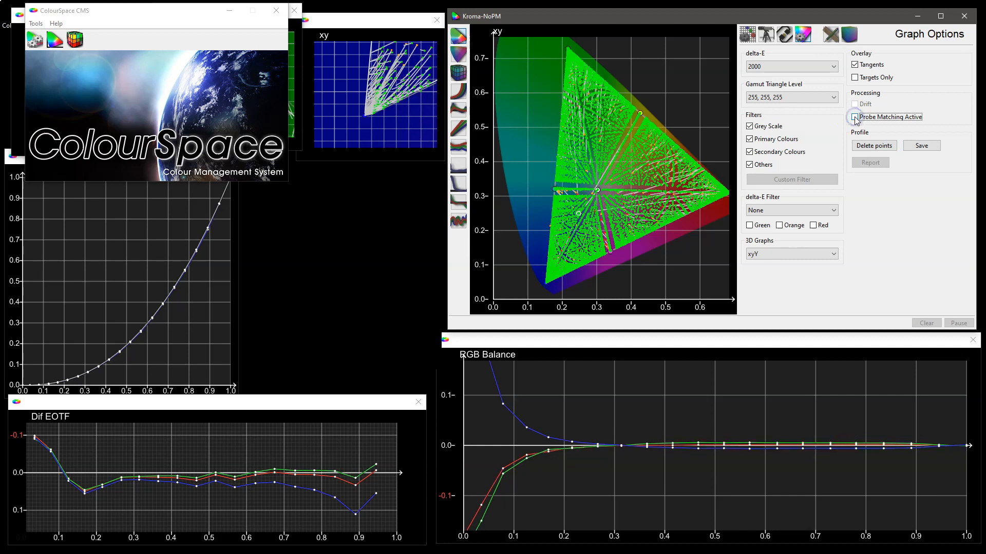
left_click(854, 117)
left_click(855, 117)
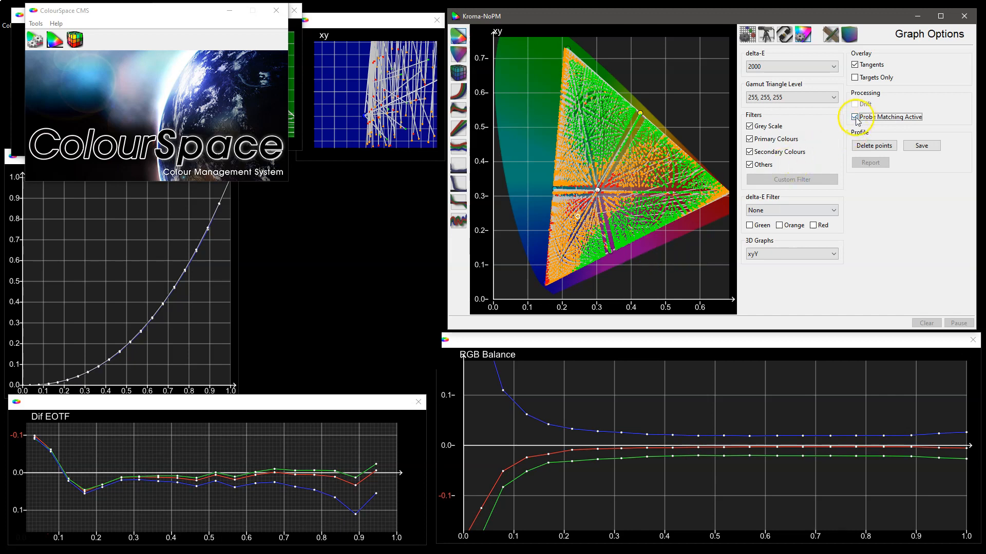
left_click(854, 118)
left_click(855, 118)
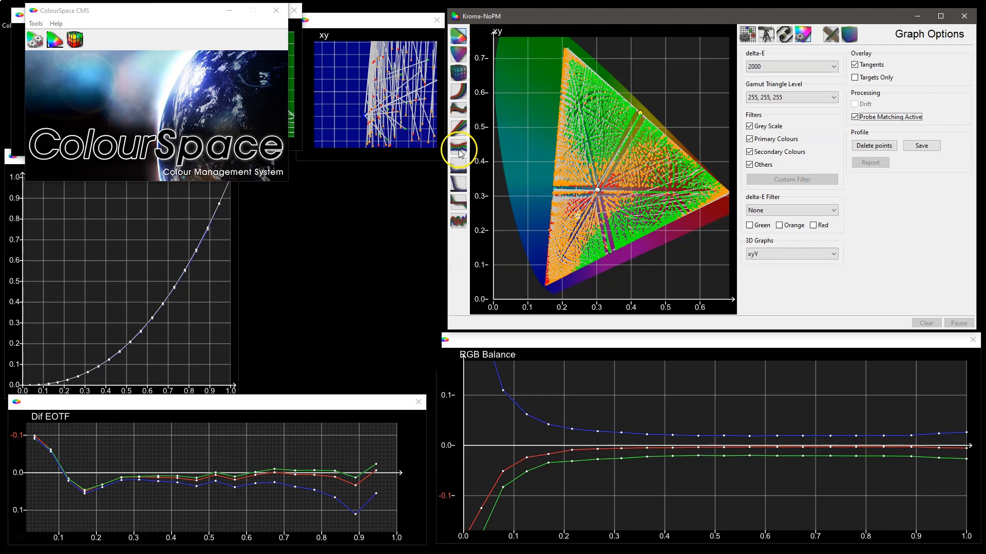
Minimise the main ColourSpace window, examine the green corner in its xy graph, and review the target gamut and manual measurement data
left_click(230, 11)
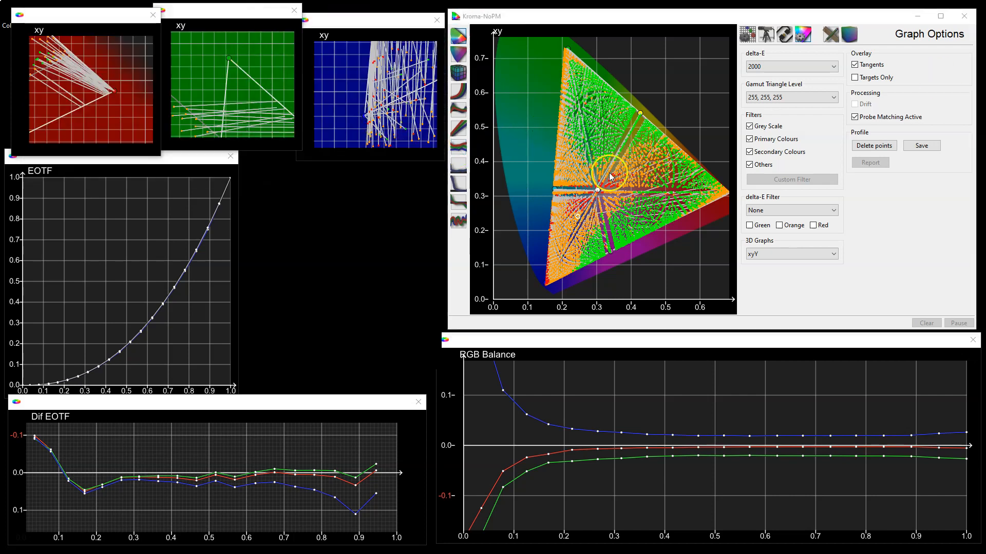
left_click(228, 100)
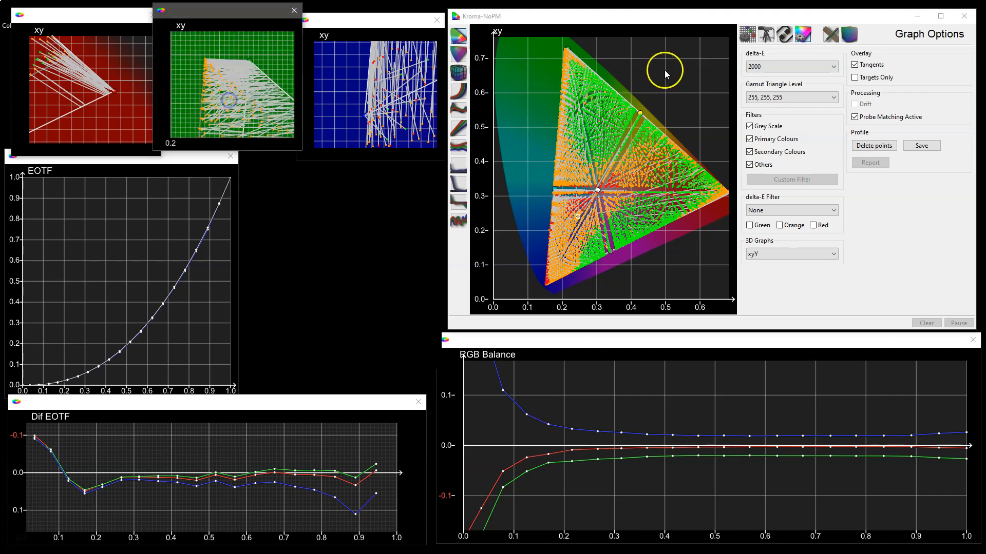
left_click(748, 33)
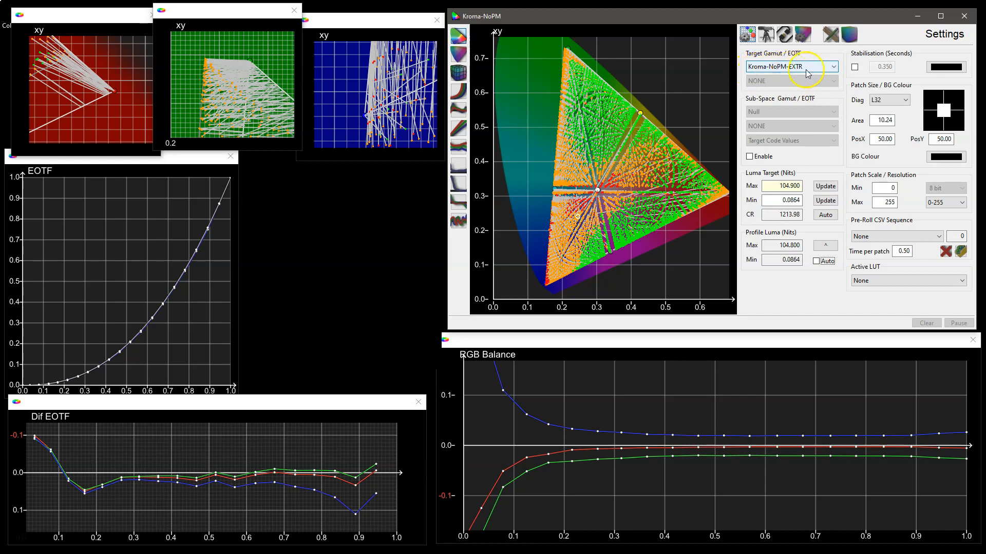
left_click(803, 35)
left_click(803, 40)
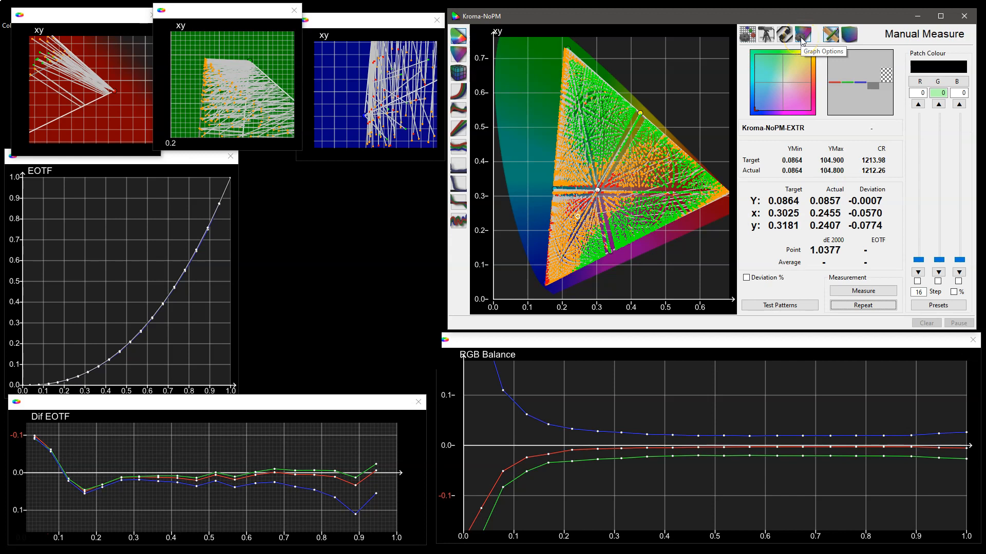
Save the probe-matched profile as a new colour space named Kroma-PMactv-21^3
left_click(803, 41)
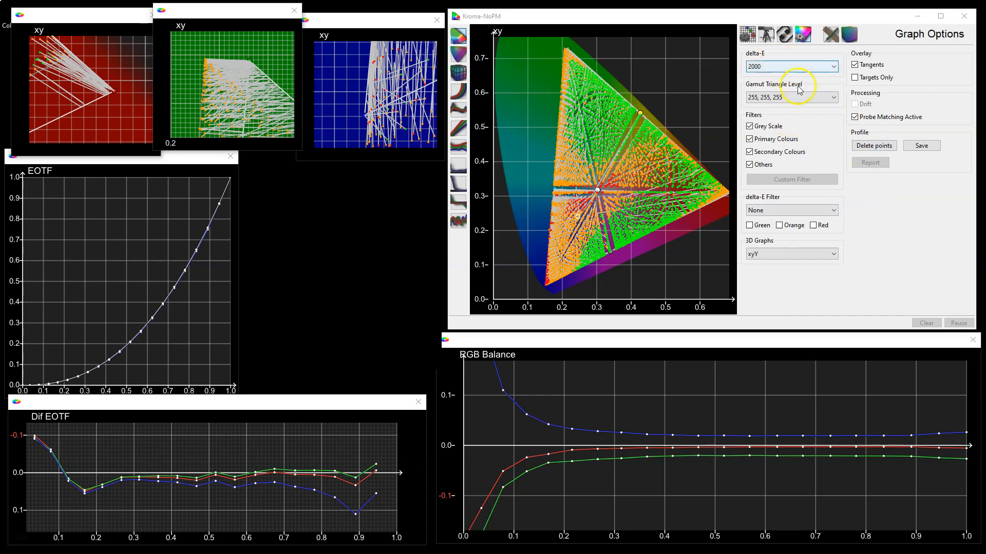
left_click(921, 146)
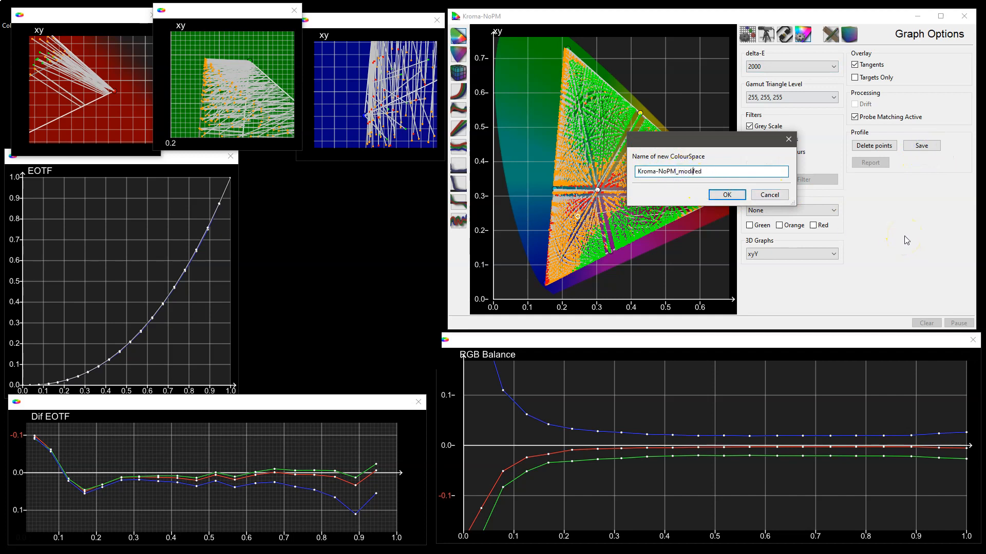
key("ctrl+a")
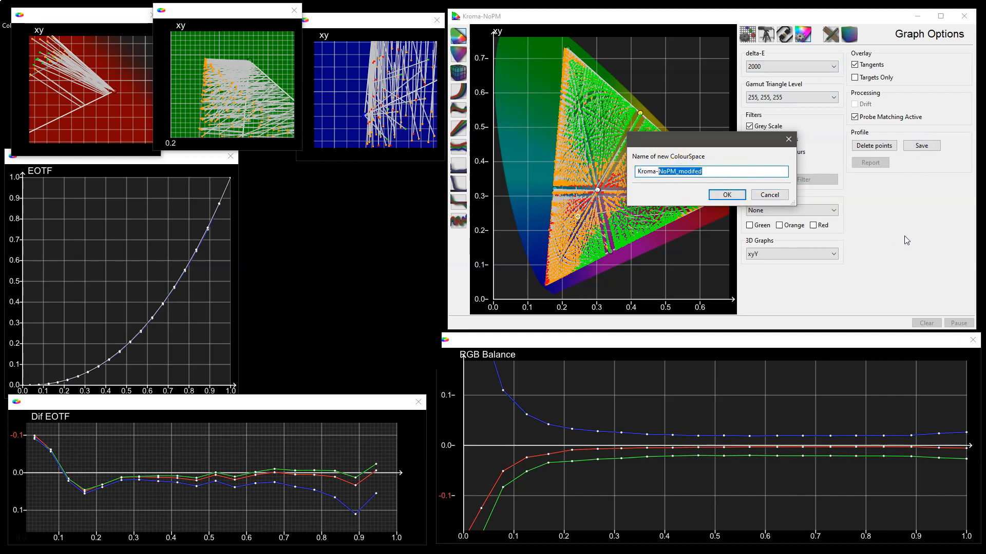
type("PMactv-21")
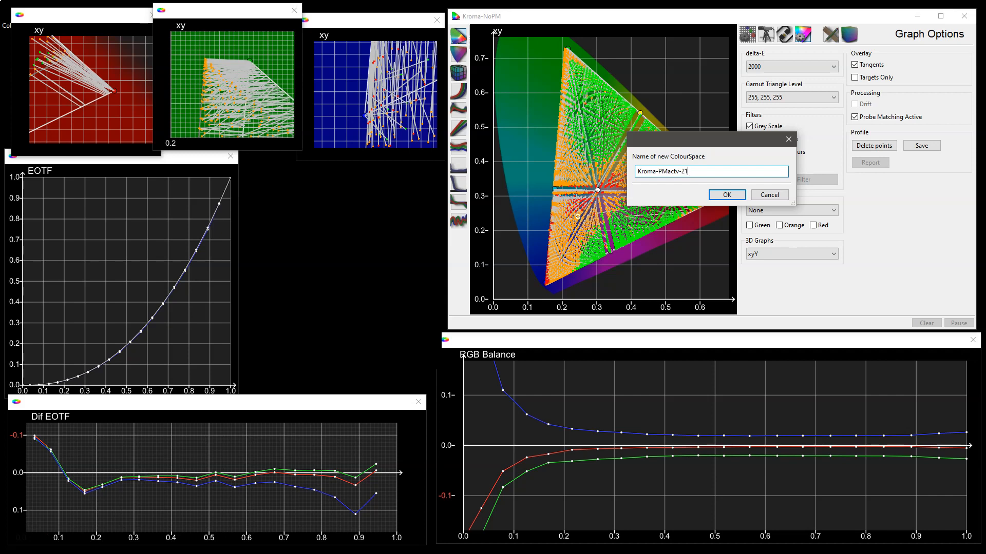
type("^3")
left_click(725, 196)
Bring back the main ColourSpace window and select Kroma-PMactv-21^3 among the user profiles in Manage Spaces
left_click_drag(442, 170, 188, 20)
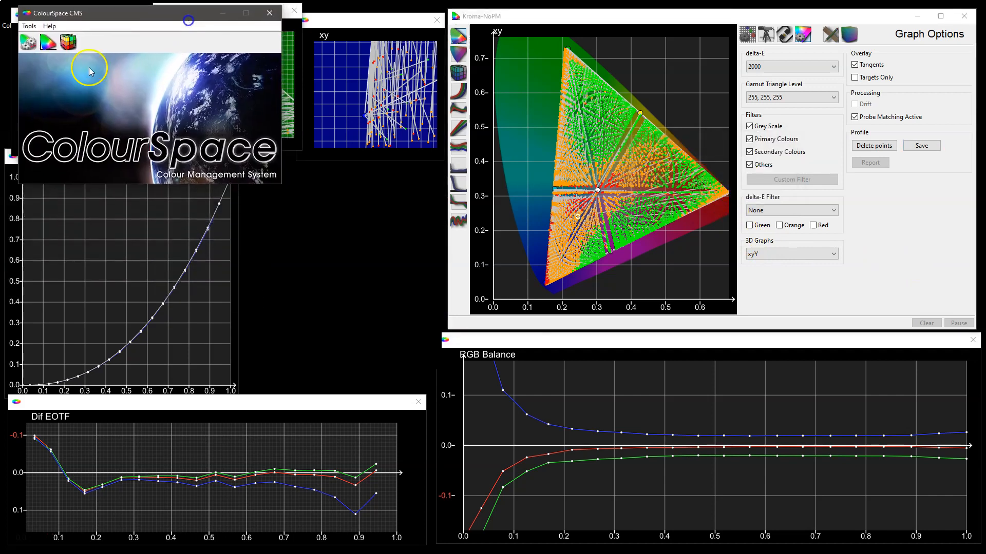
left_click(28, 41)
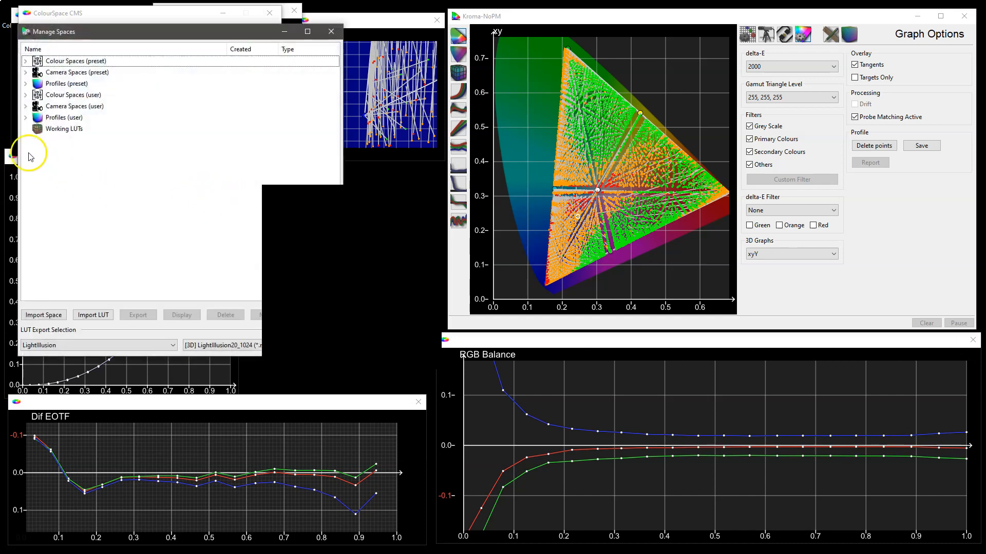
left_click(26, 117)
left_click(94, 264)
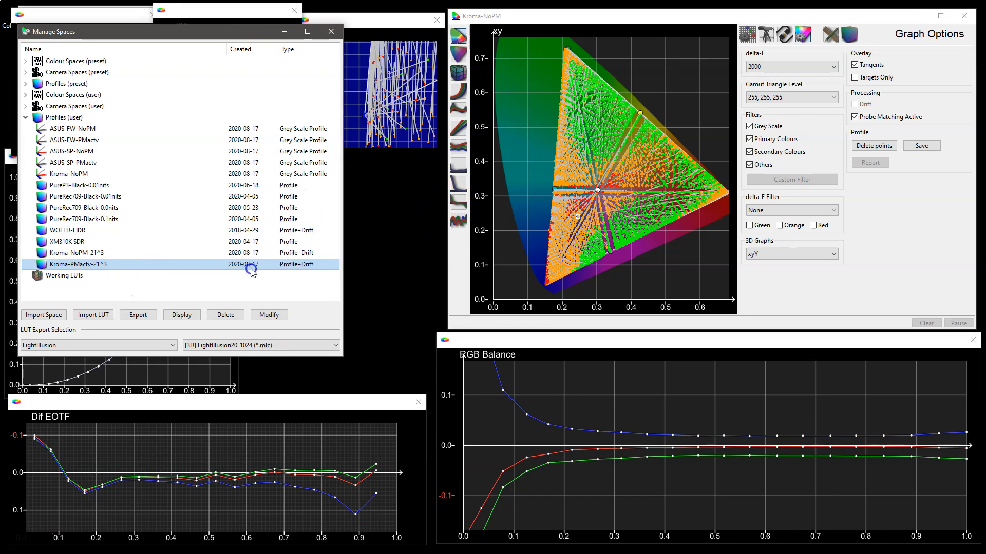
Extract a colour space from Kroma-PMactv-21^3 with the output name Kroma-PMactv-EXTR, and collapse the user profiles
left_click(261, 316)
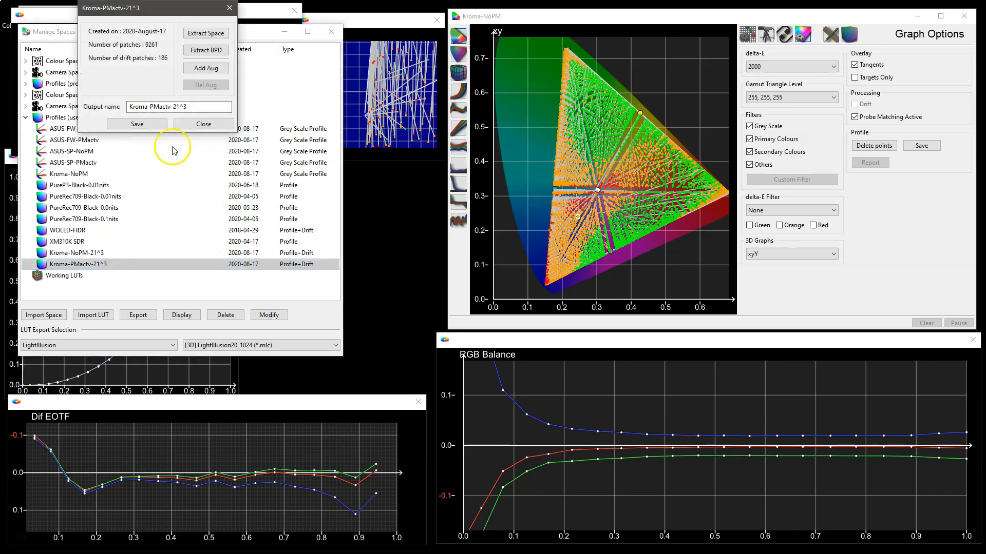
left_click(193, 107)
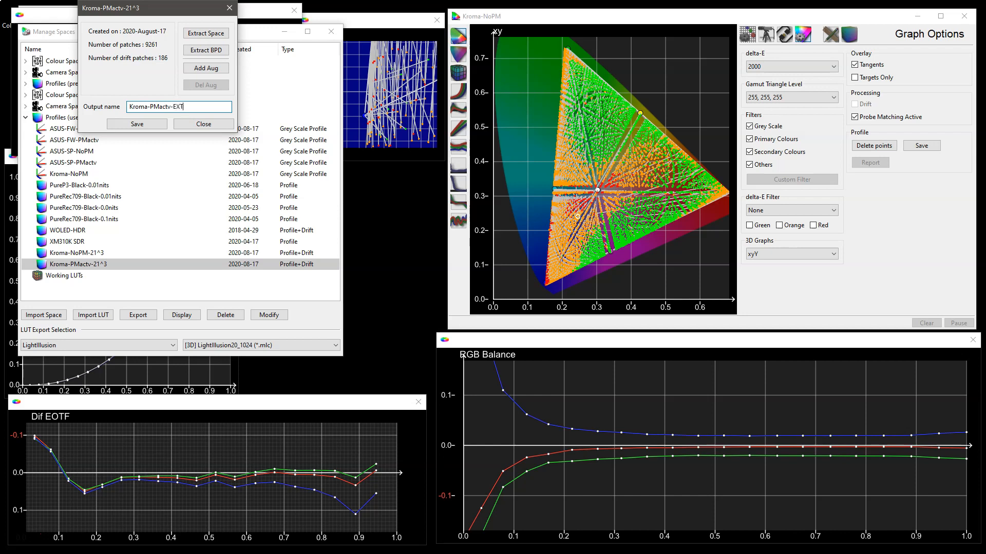
left_click(206, 34)
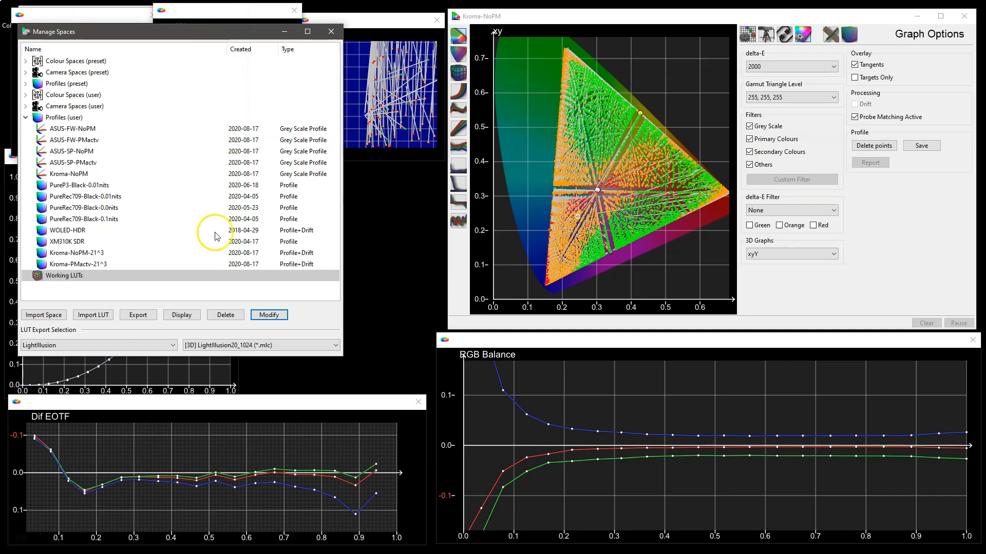
left_click(26, 118)
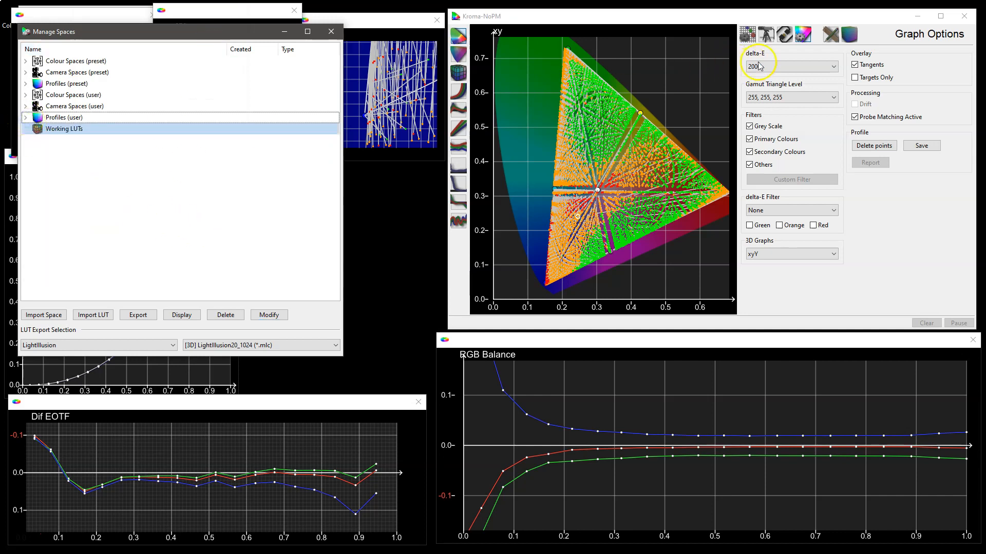
Set the target gamut to Kroma-PMactv-EXTR and copy the profile's maximum and minimum luma to the luma target
left_click(747, 34)
left_click(791, 72)
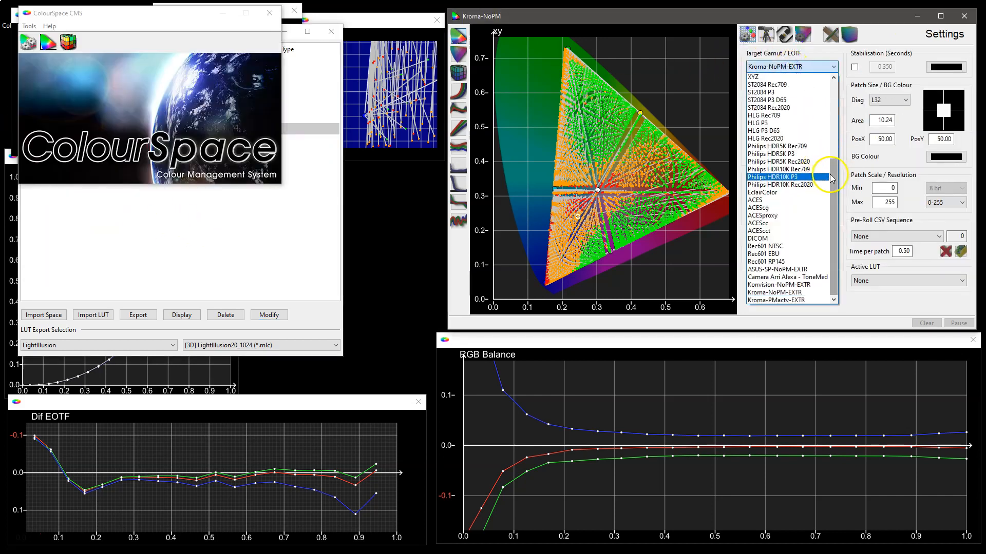
left_click(795, 304)
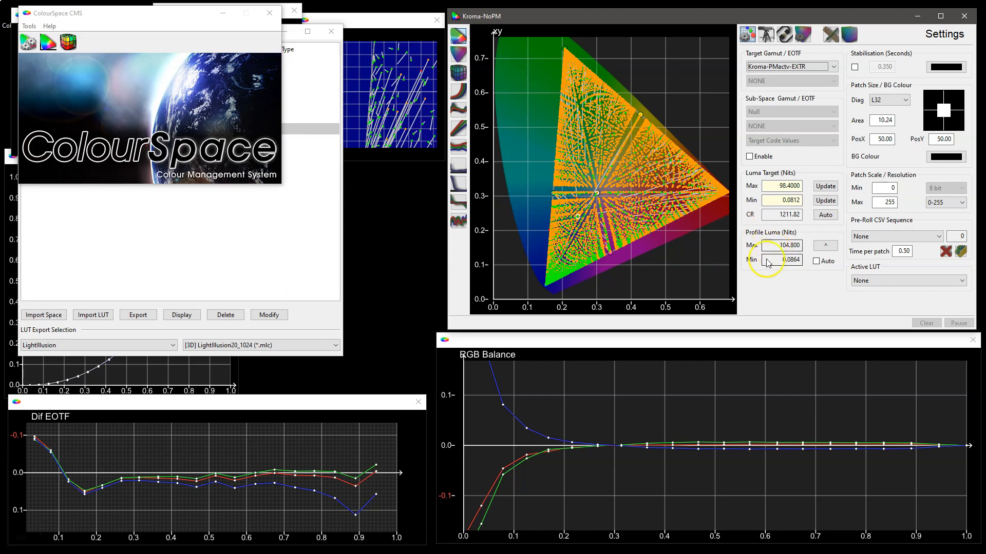
left_click(826, 248)
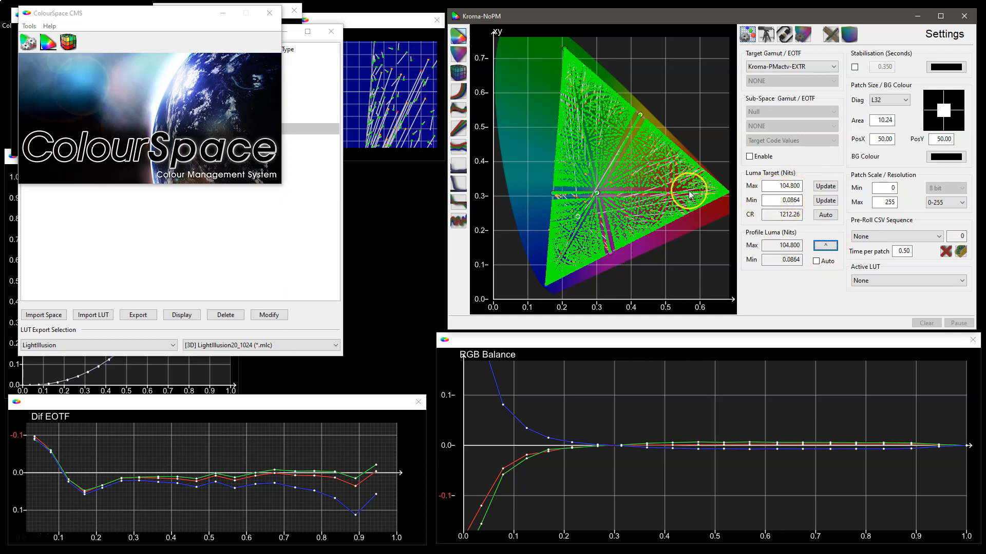
Switch Probe Matching off and on to compare the graphs against the new target, leave it active, and return to the settings
left_click(810, 38)
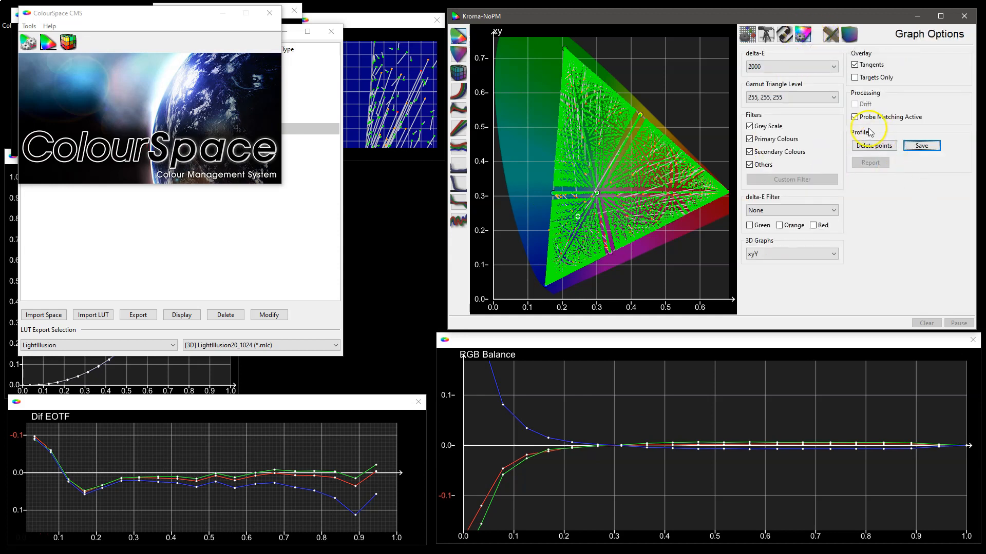
left_click(855, 118)
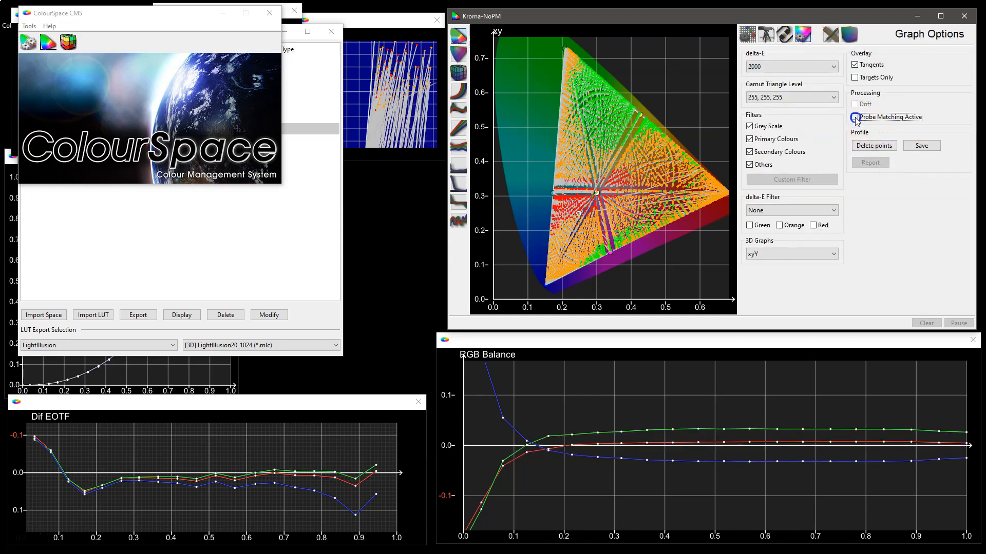
left_click(855, 118)
left_click(856, 118)
left_click(855, 118)
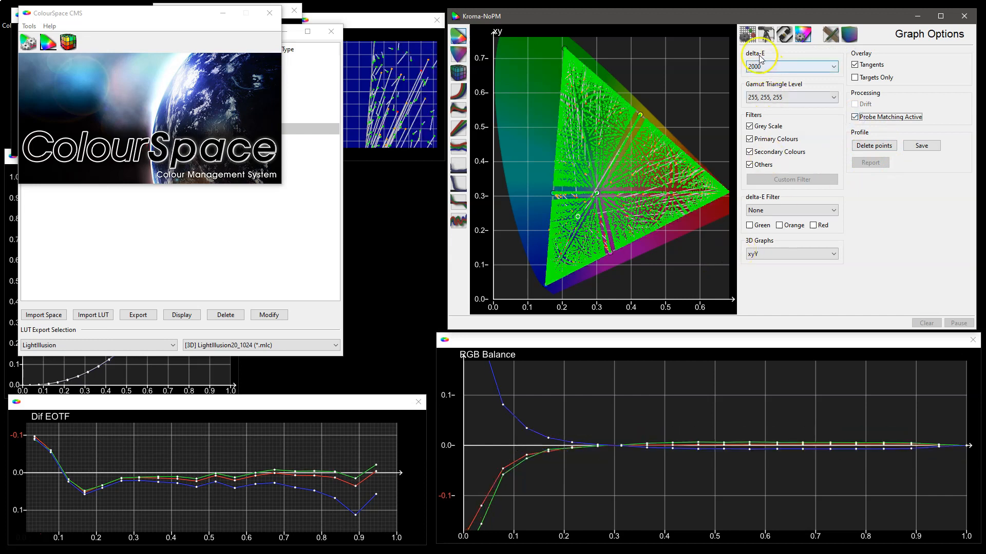
left_click(747, 35)
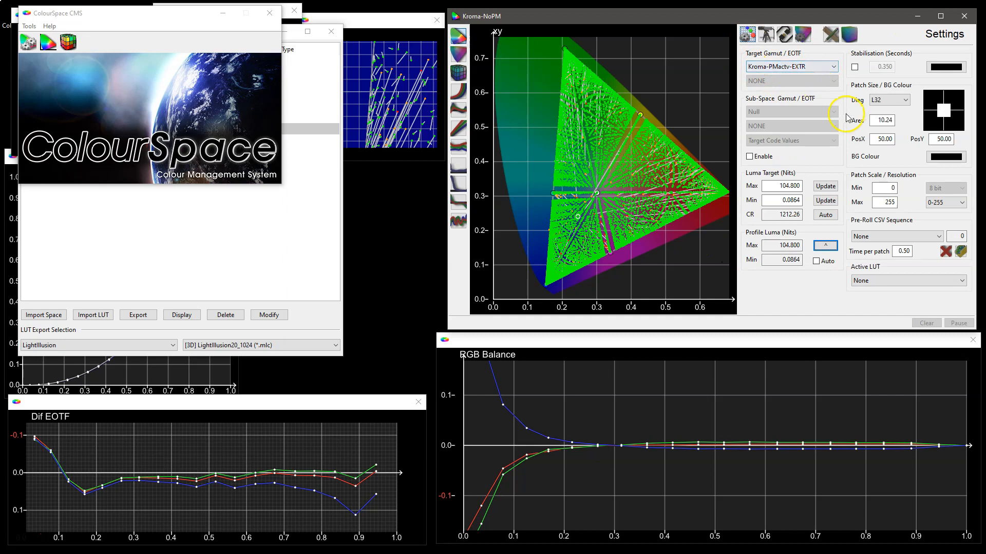
Close the main ColourSpace window and Manage Spaces, and reposition the gamut corners within the blue, red and green detail xy charts
left_click(269, 13)
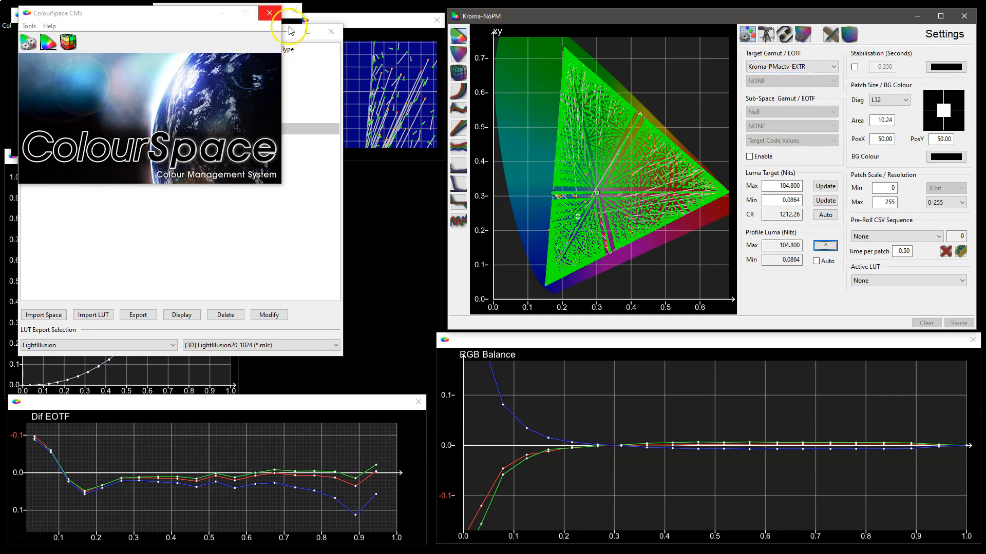
left_click(331, 32)
left_click_drag(397, 74, 384, 45)
left_click_drag(367, 126, 375, 85)
left_click_drag(58, 67, 103, 105)
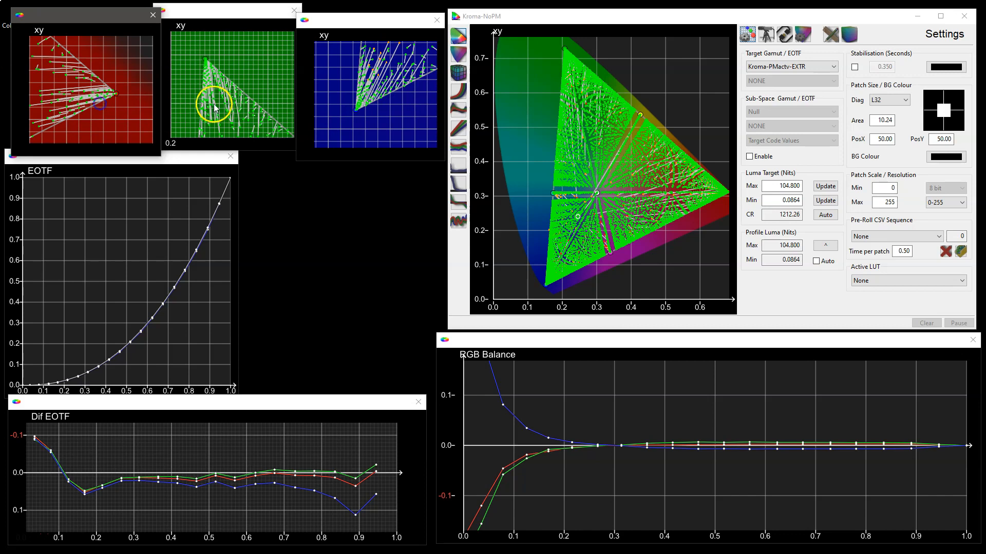
left_click_drag(214, 103, 231, 99)
left_click_drag(357, 105, 362, 100)
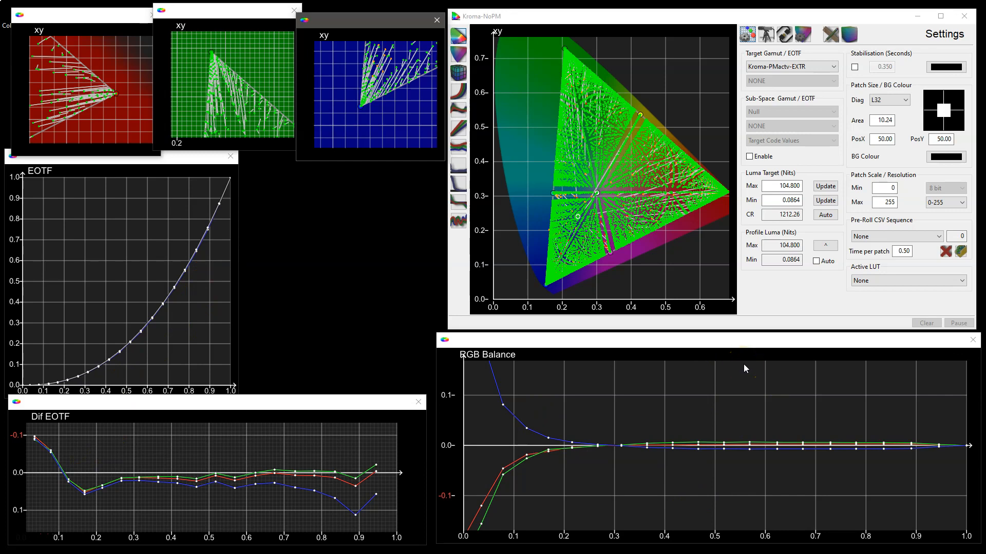
Bring back the main ColourSpace window, reopen Manage Spaces, and highlight the user profiles Kroma-NoPM-21^3 and Kroma-PMactv-21^3 in turn
left_click(794, 298)
left_click_drag(2, 30, 155, 20)
left_click(32, 45)
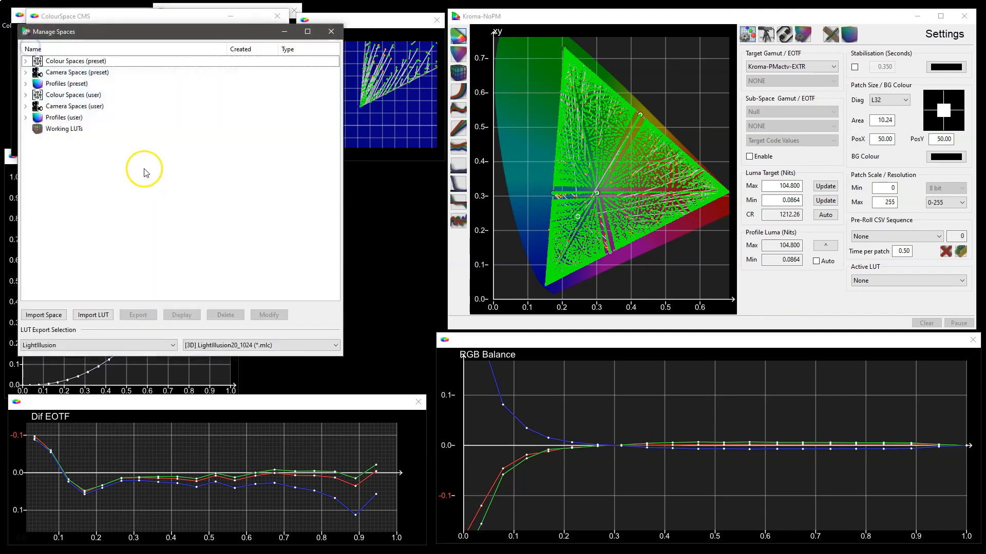
left_click(26, 118)
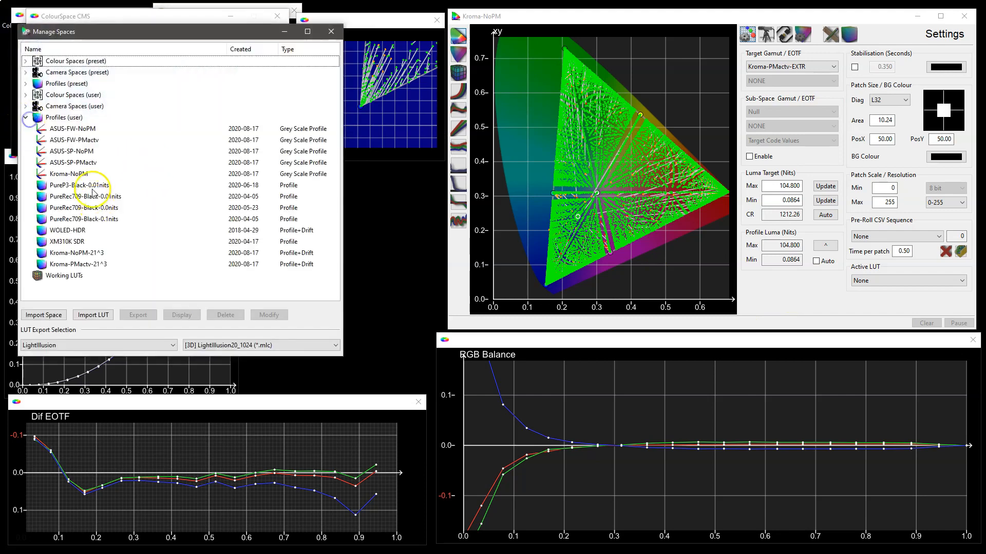
left_click(75, 253)
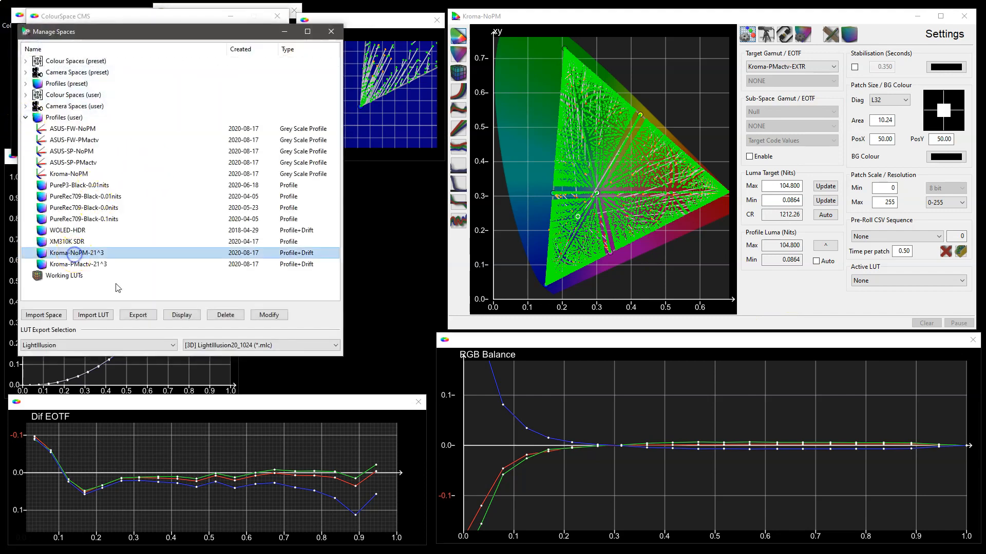
left_click(91, 265)
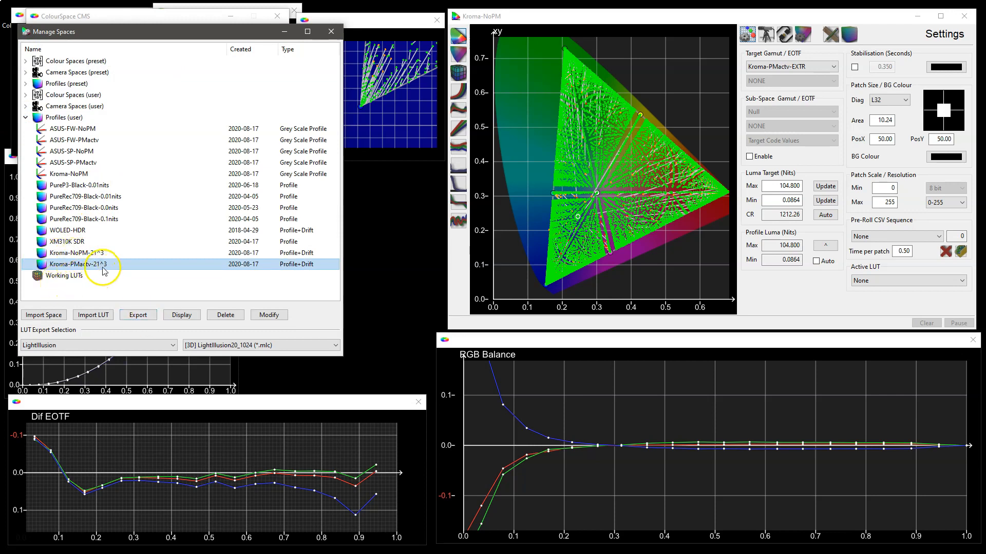
left_click(97, 255)
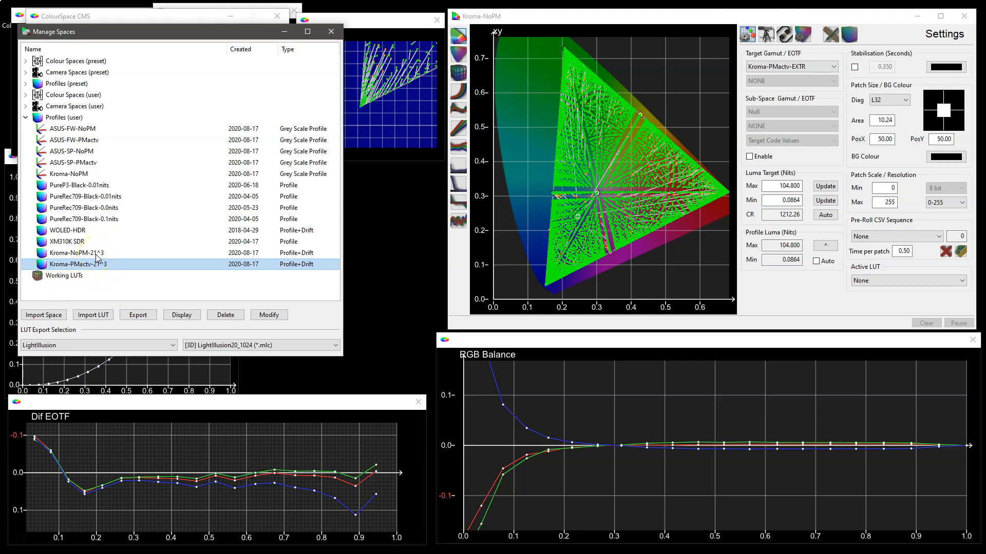